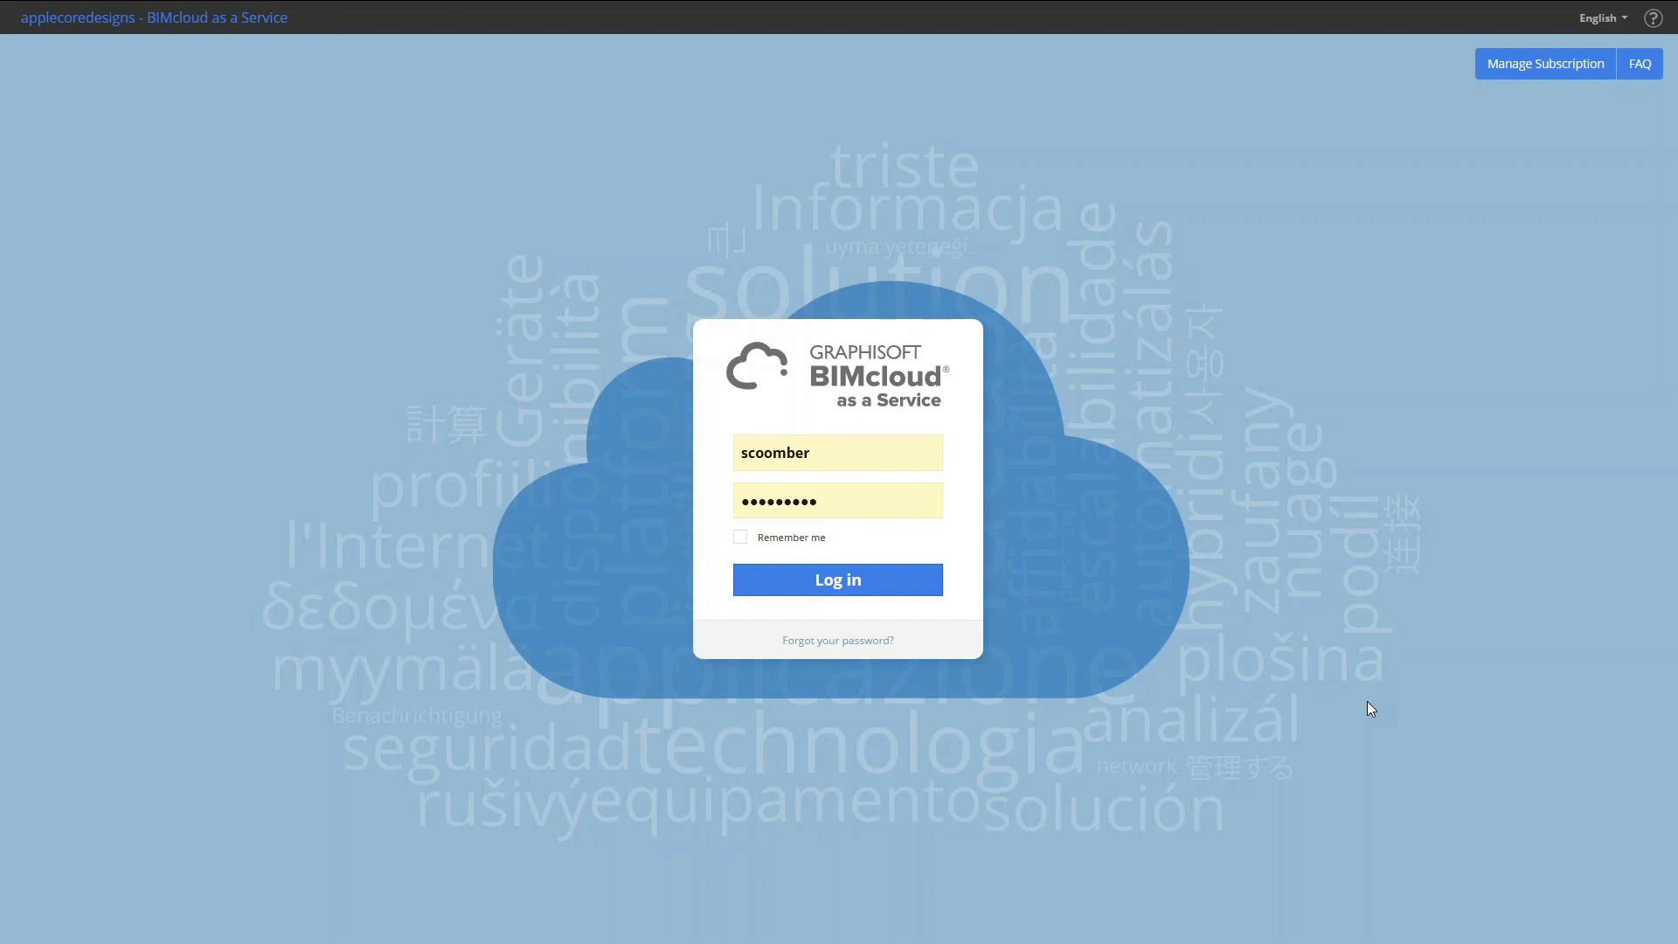
- Log in to BIMcloud as a Service and open the Burton Road Teamwork project's details in the project list
left_click(893, 600)
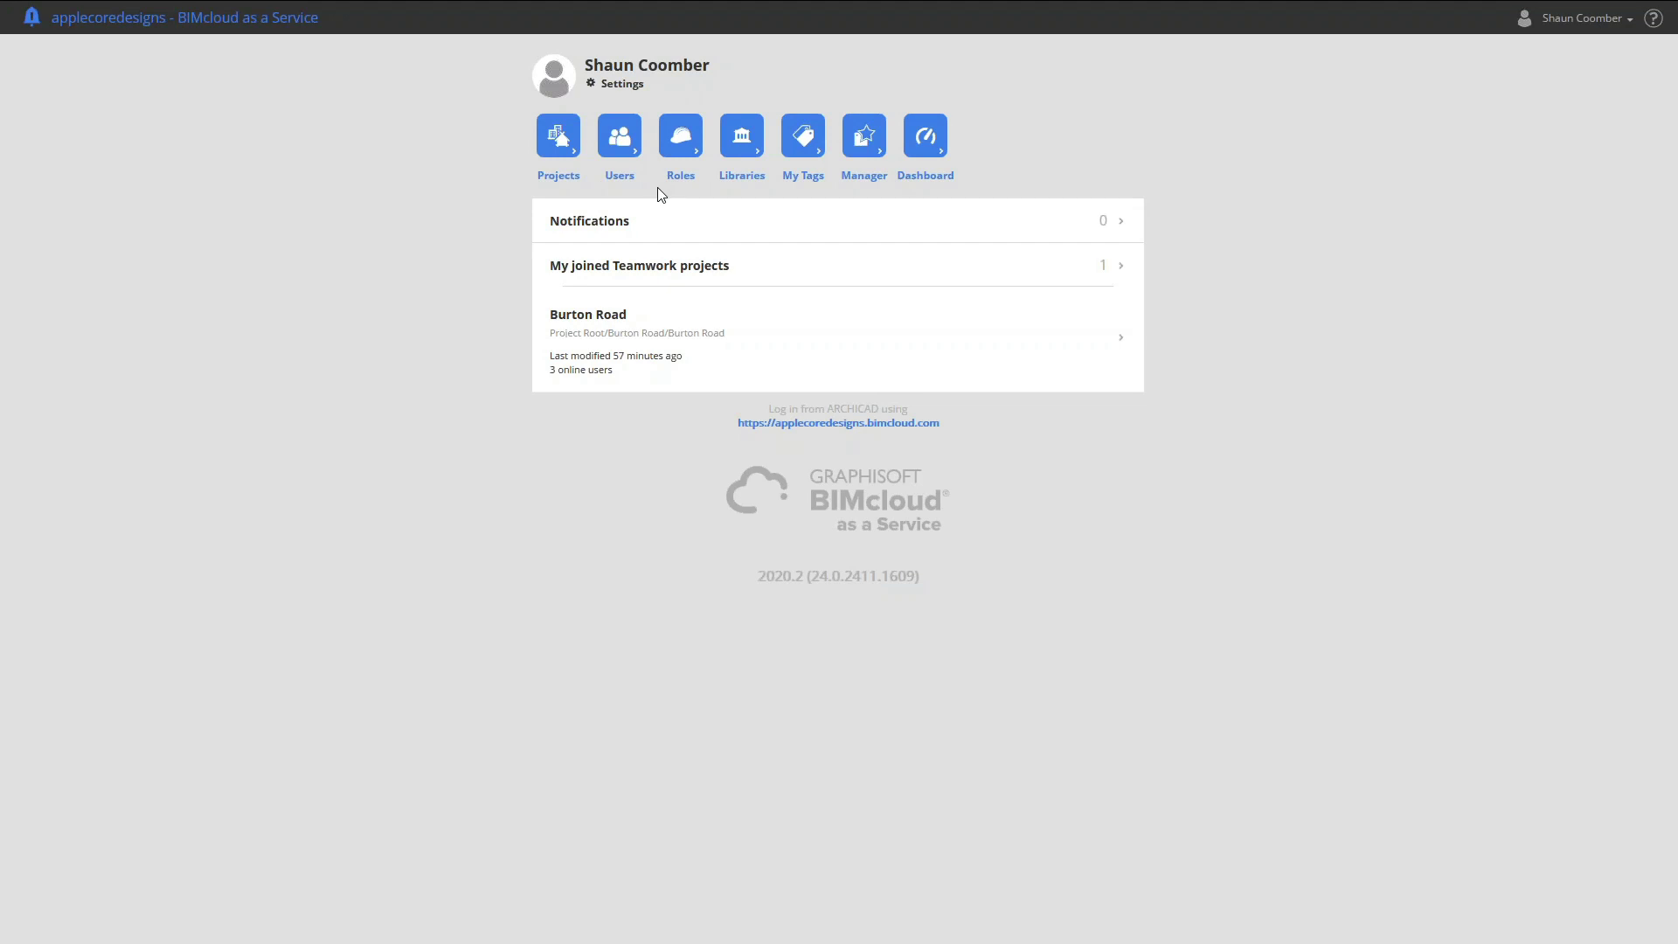
left_click(557, 173)
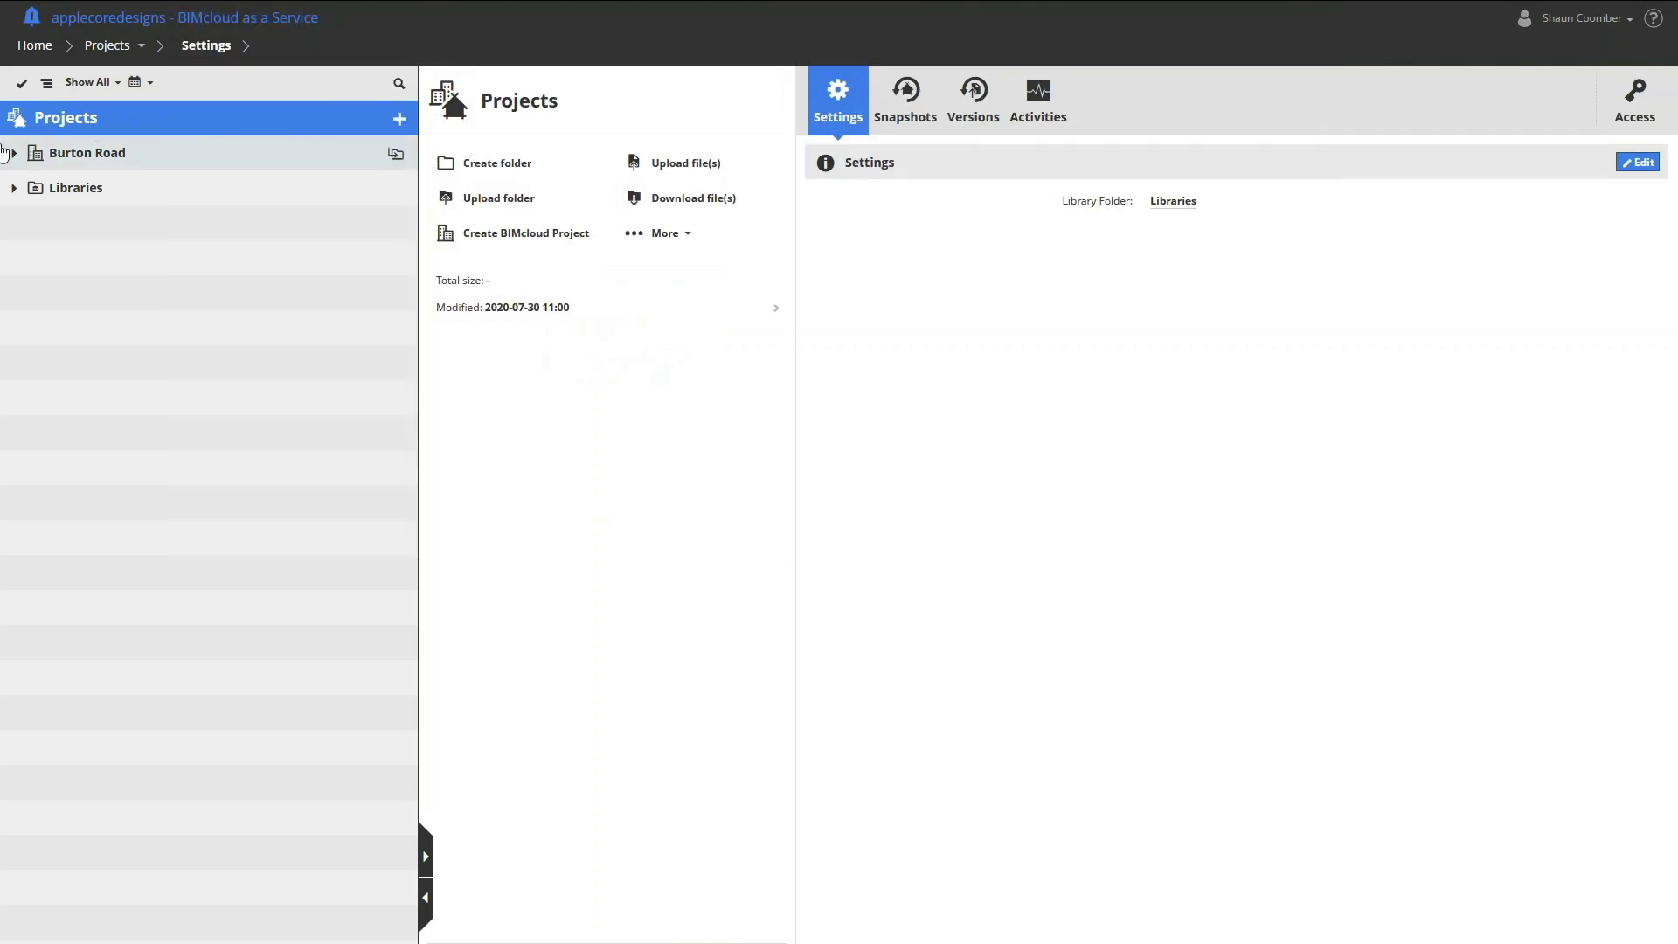
left_click(14, 154)
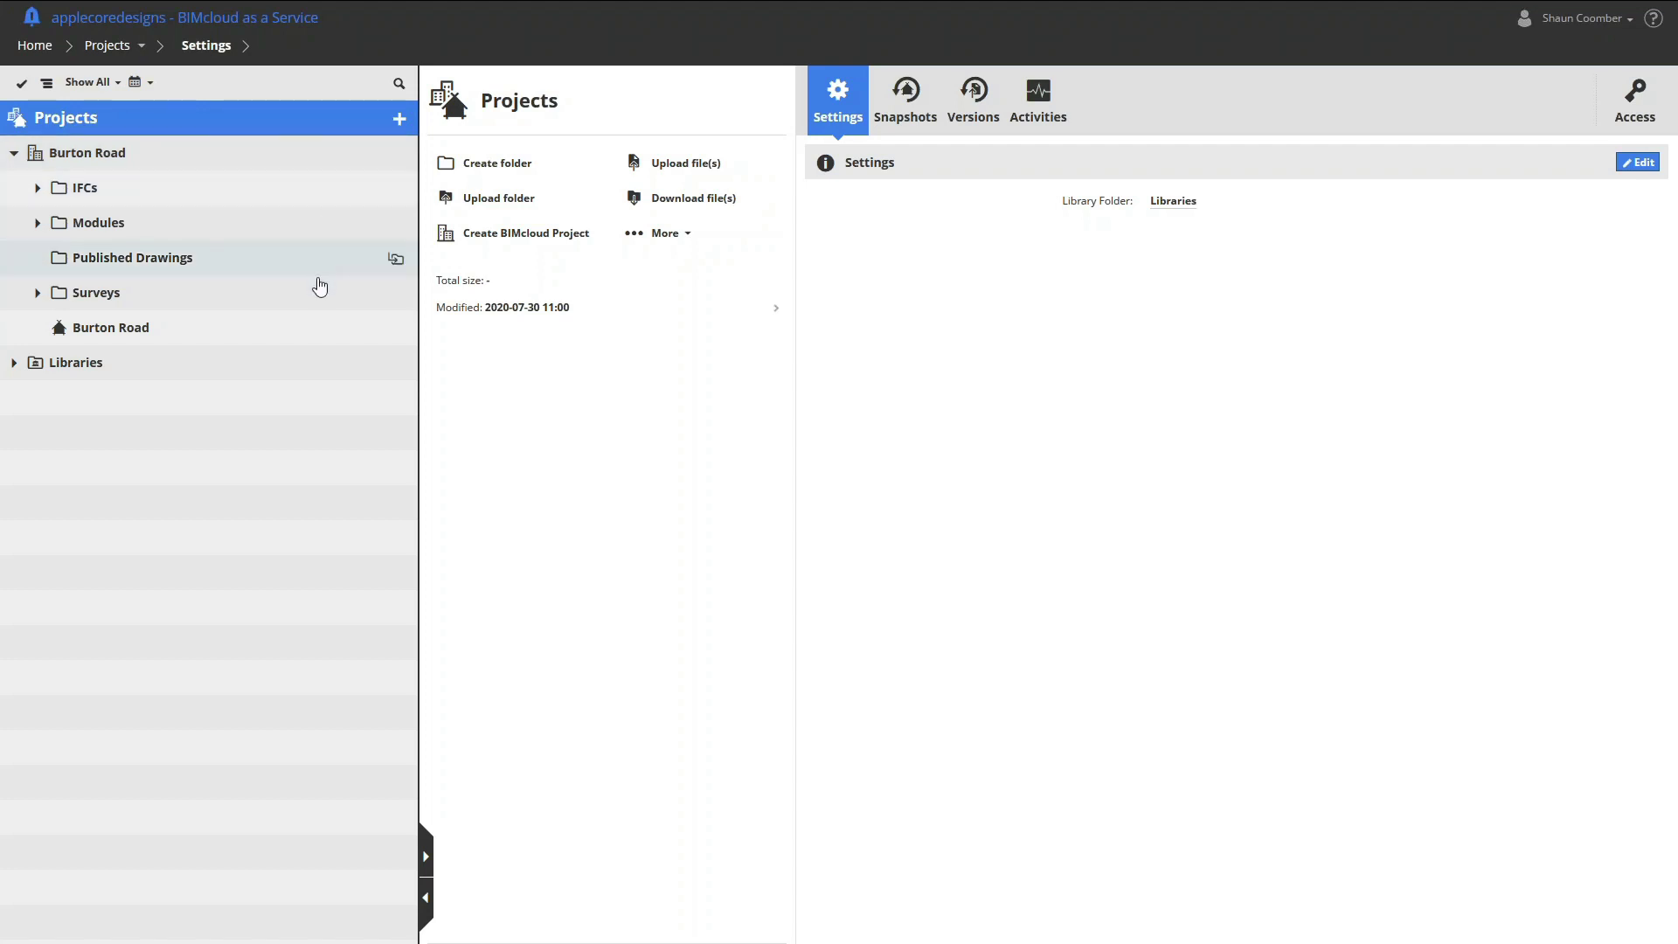
left_click(302, 337)
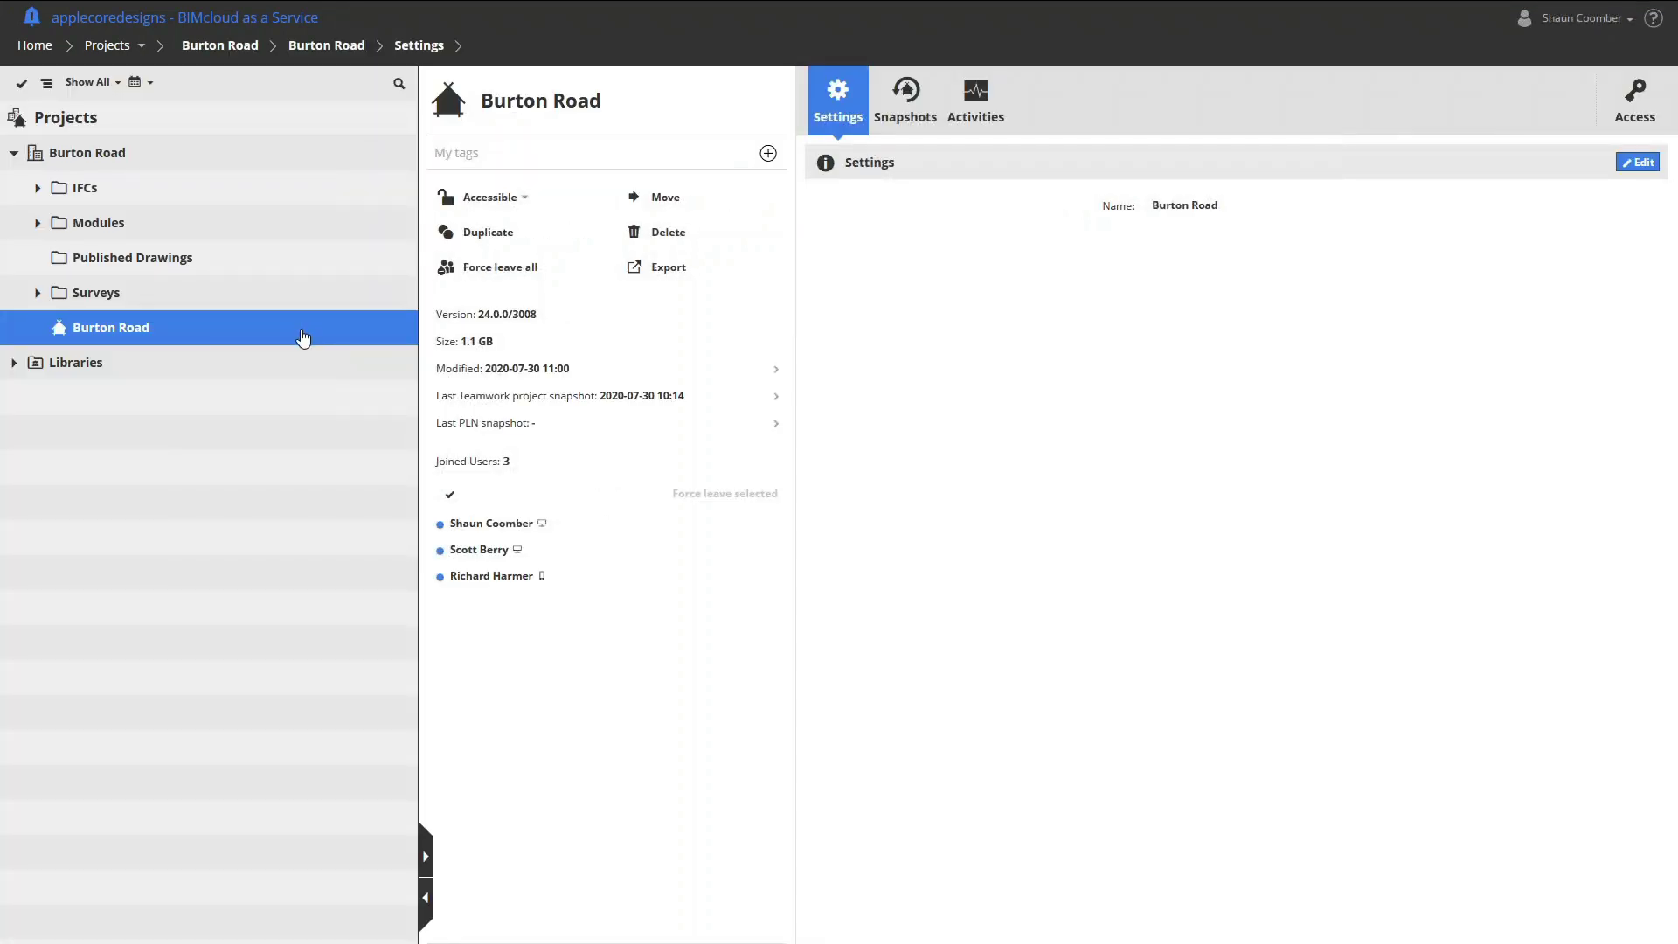
- Expand the Surveys, Modules and IFCs folders of the Burton Road project to examine their files
left_click(37, 292)
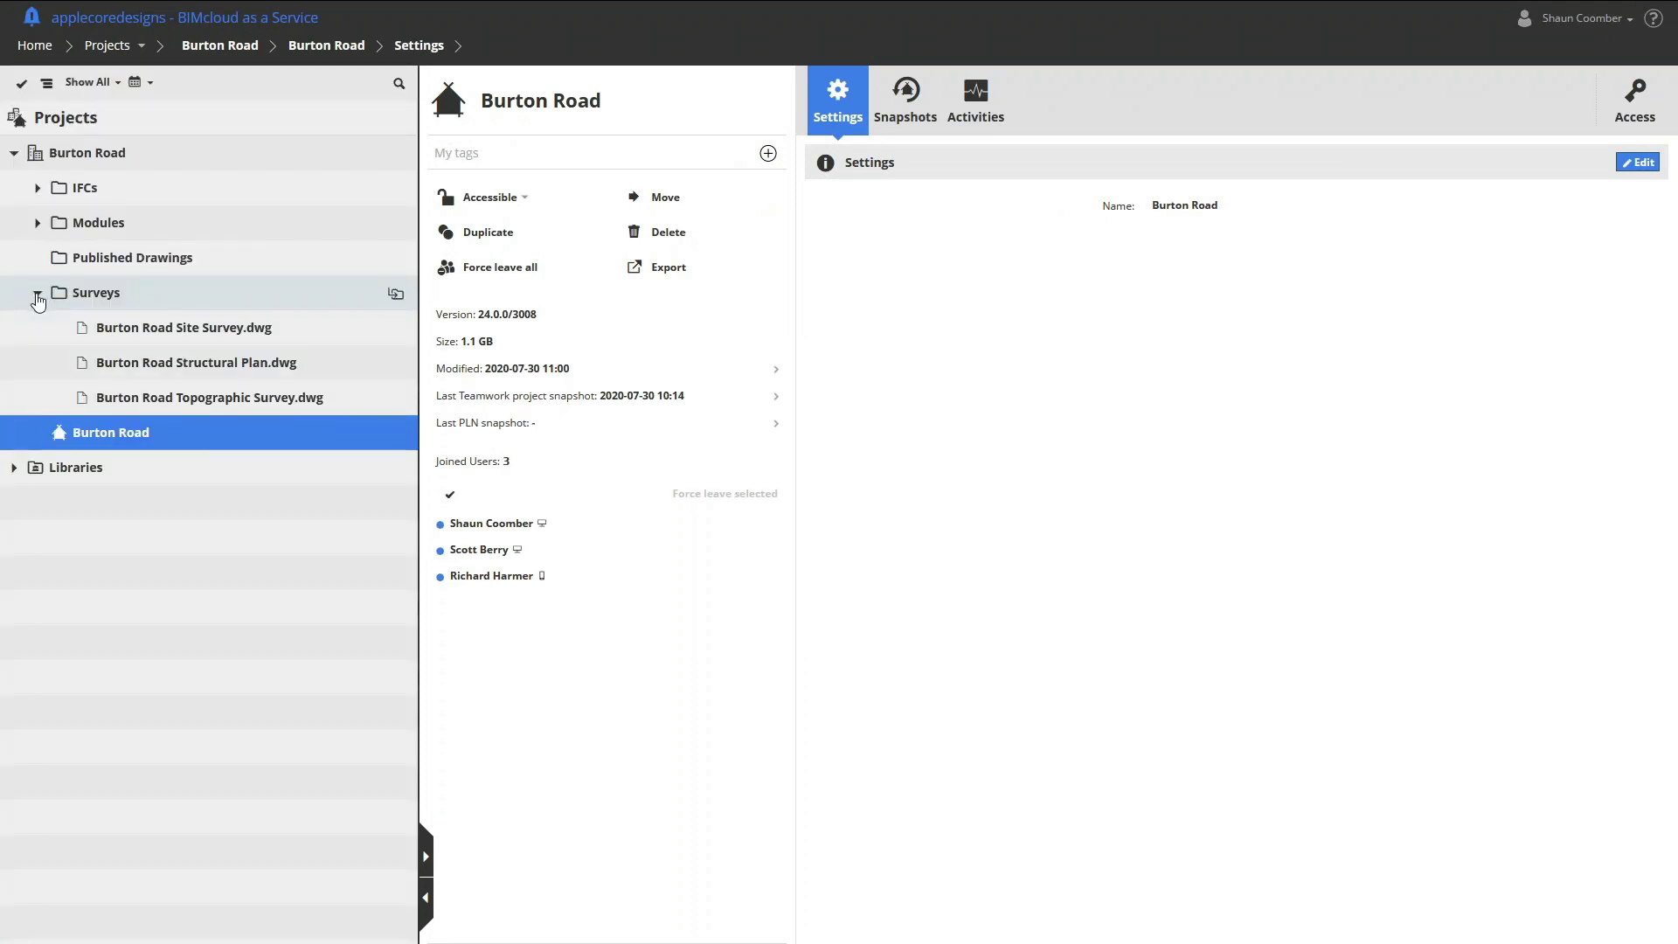
left_click(37, 222)
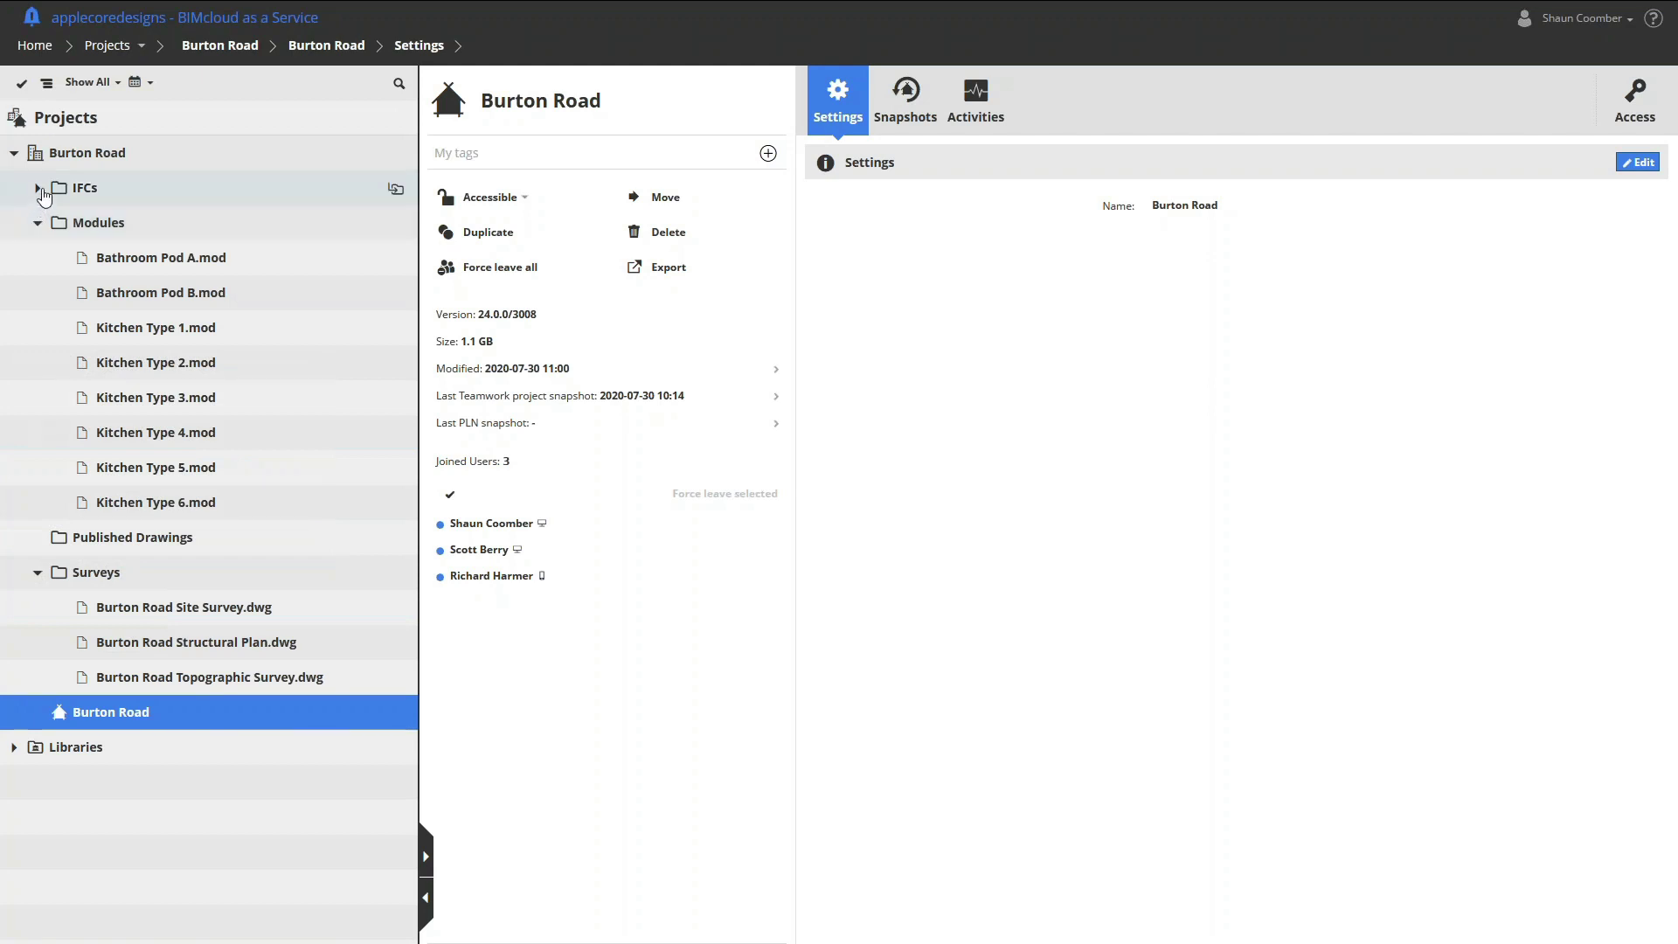
left_click(38, 188)
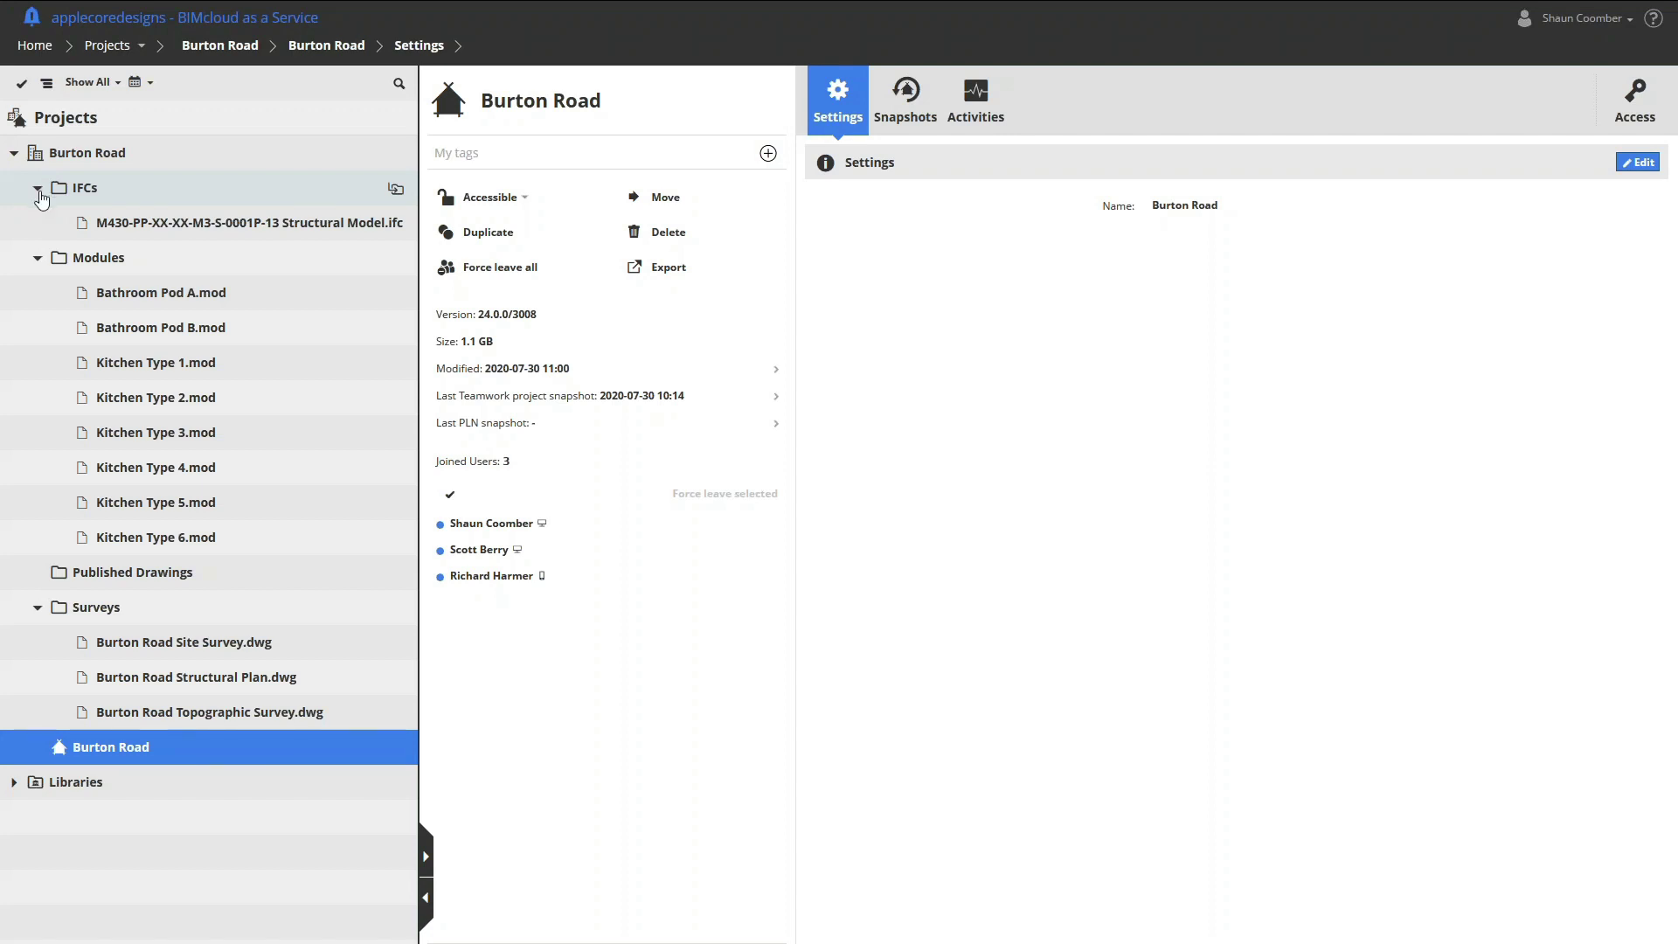
- Review the Burton Road Teamwork project's snapshots and the teams of its parent BIMcloud project
left_click(900, 129)
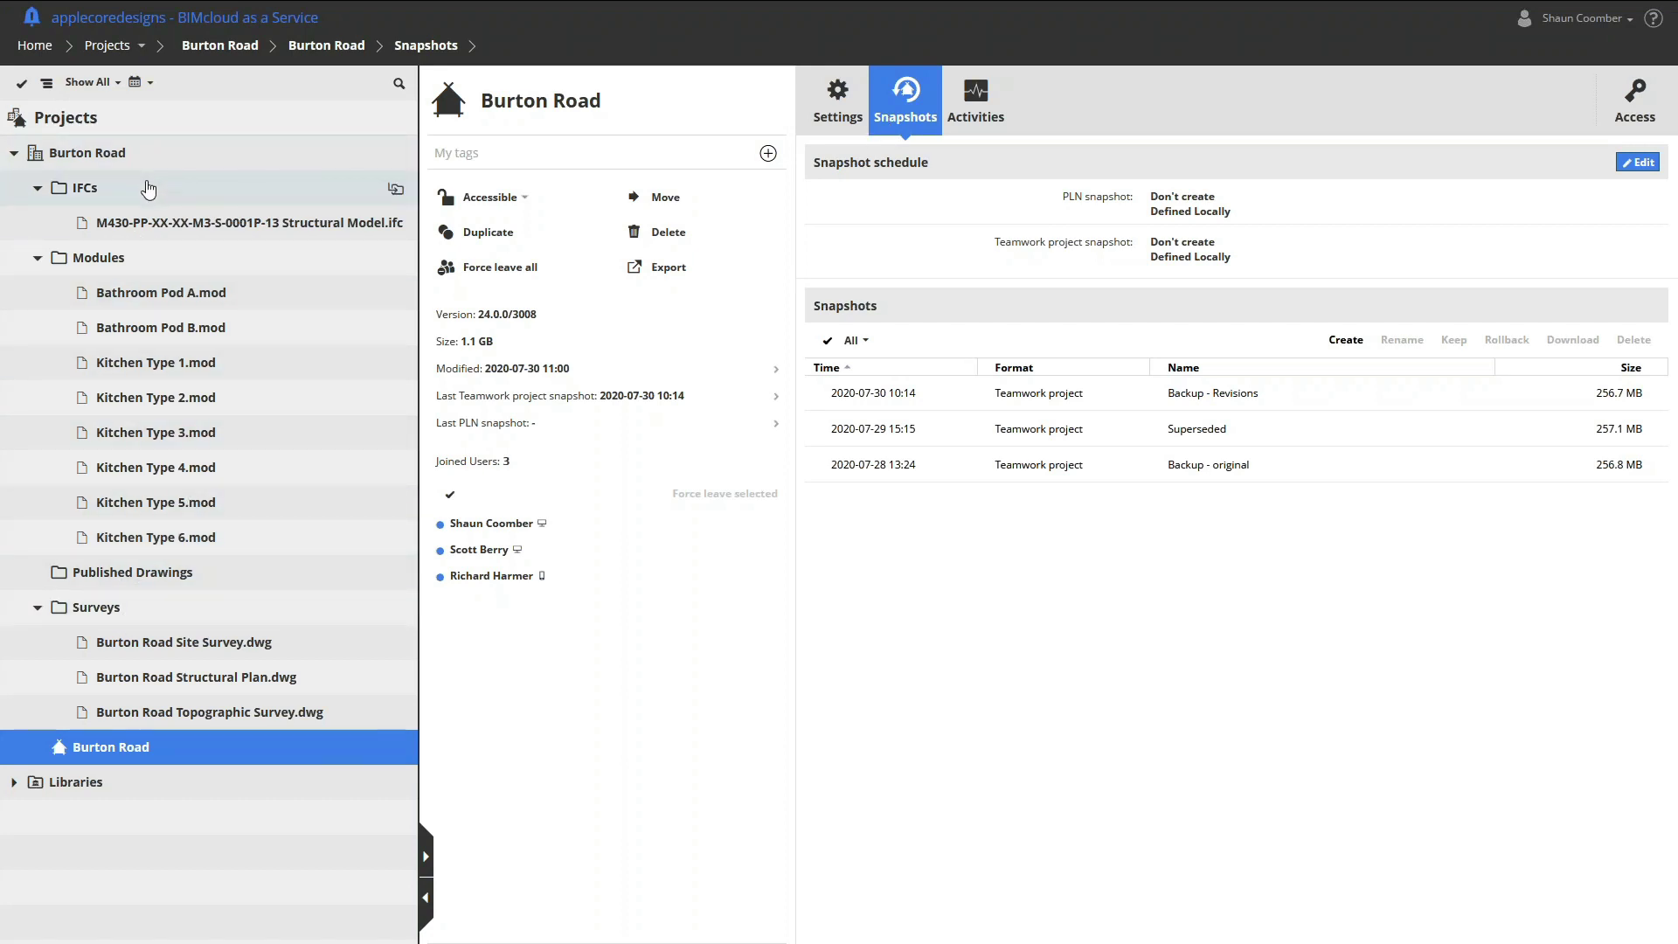
left_click(147, 189)
left_click(147, 159)
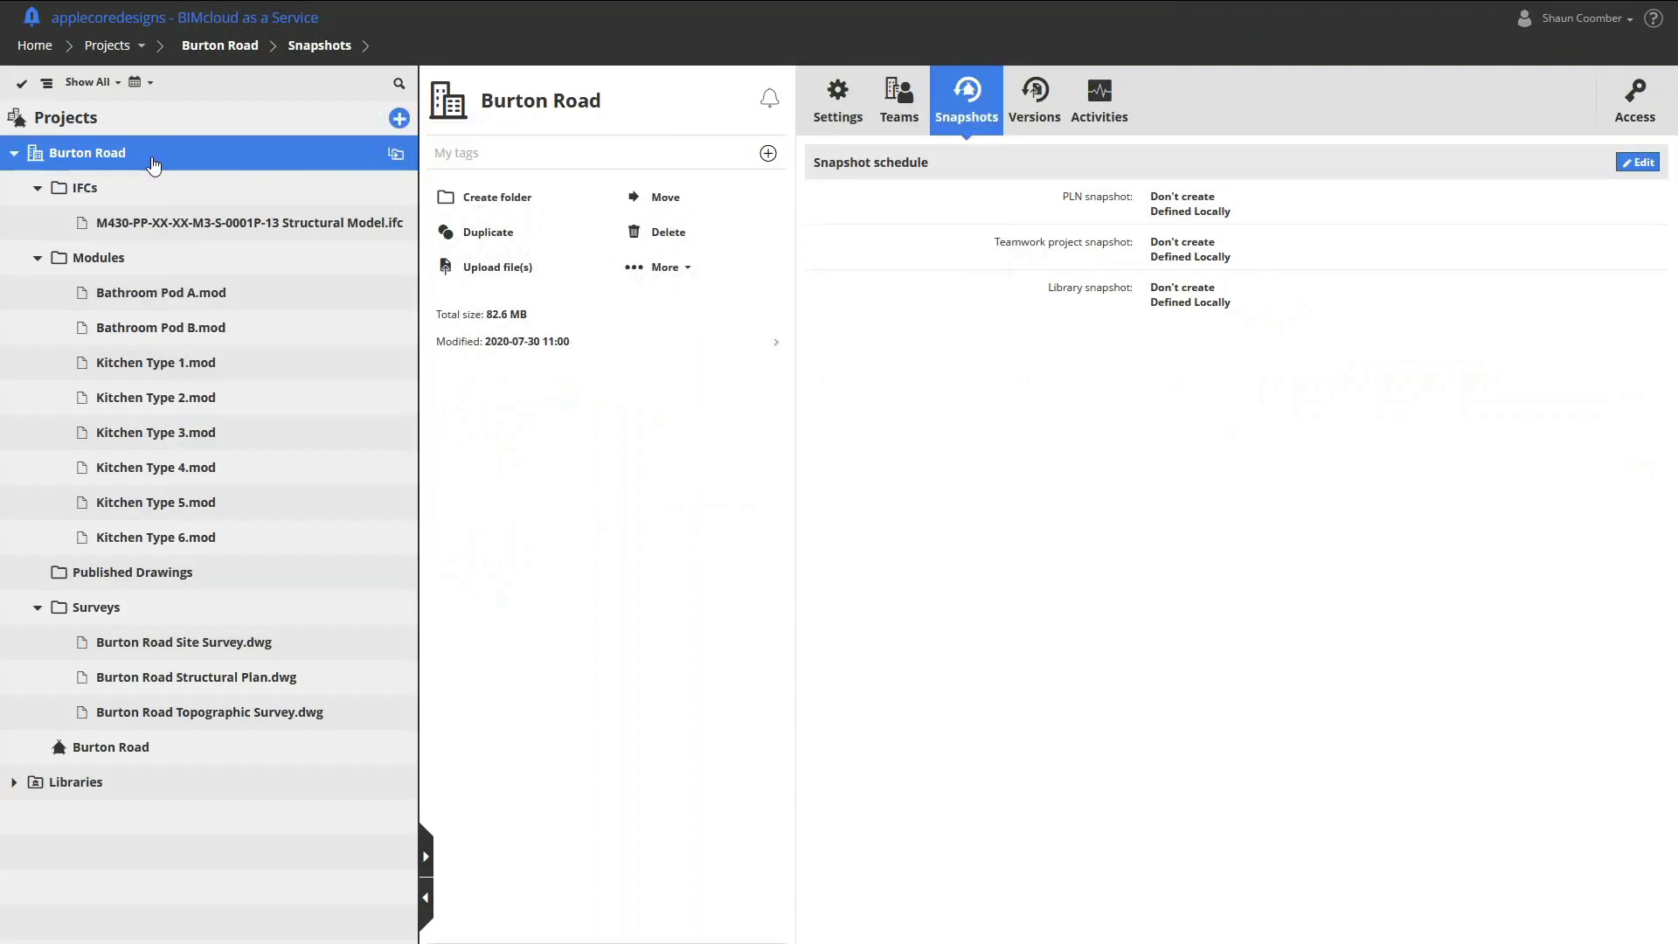
left_click(892, 113)
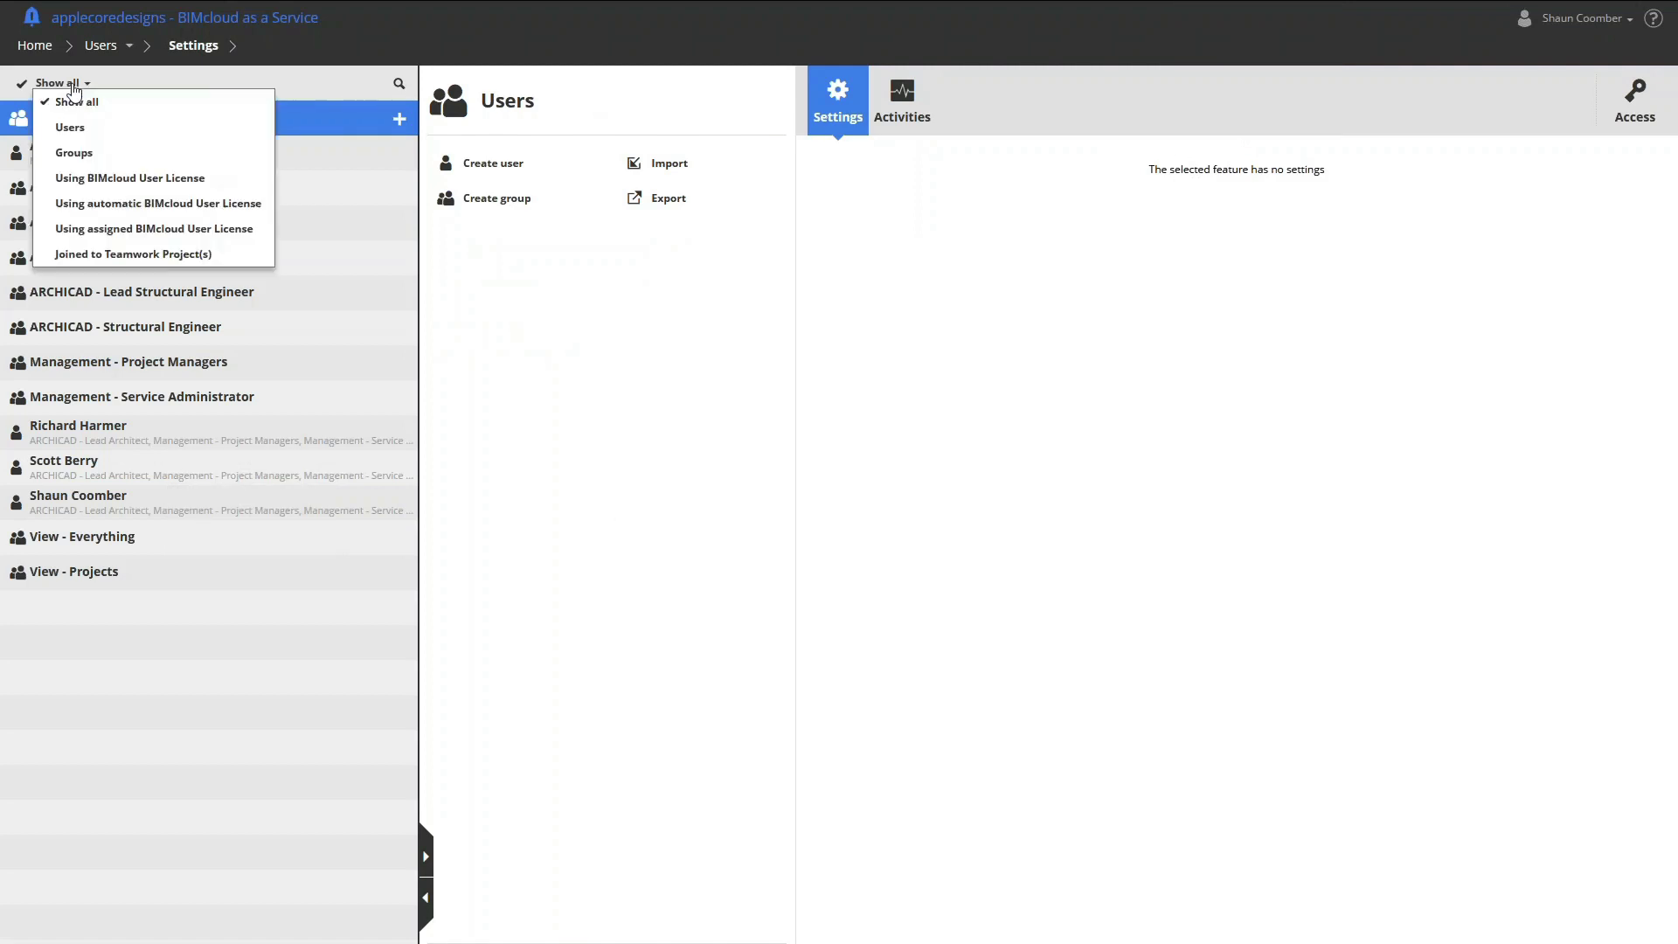
- Filter the accounts to individual users only and open the last listed user's details
left_click(65, 124)
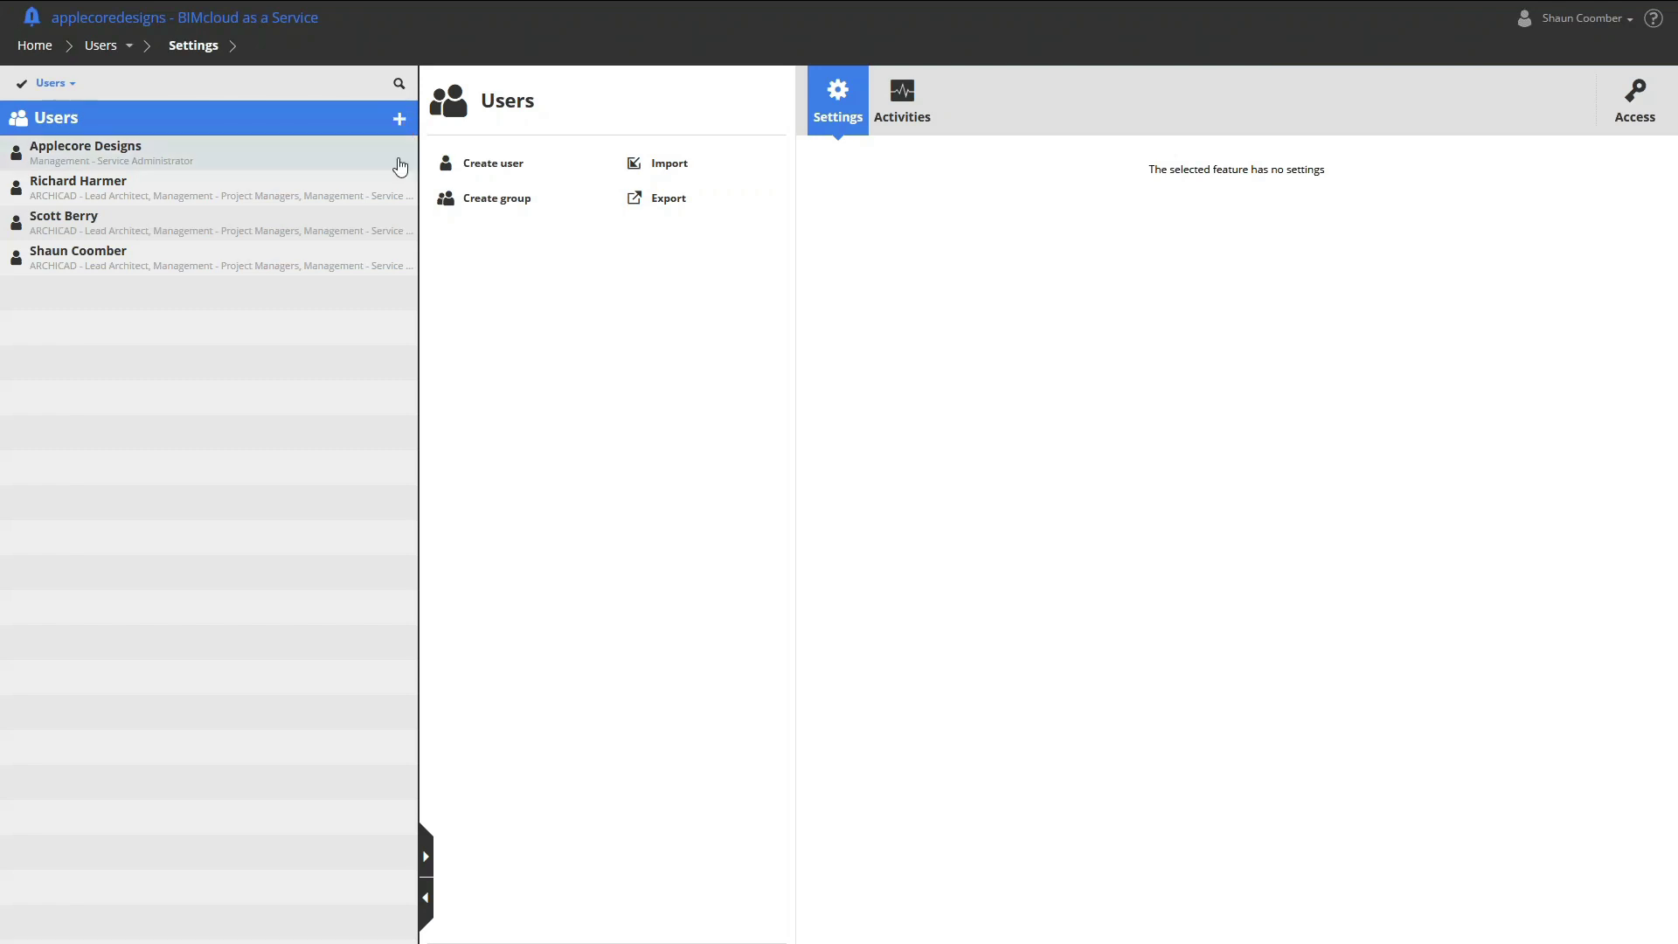
left_click(383, 266)
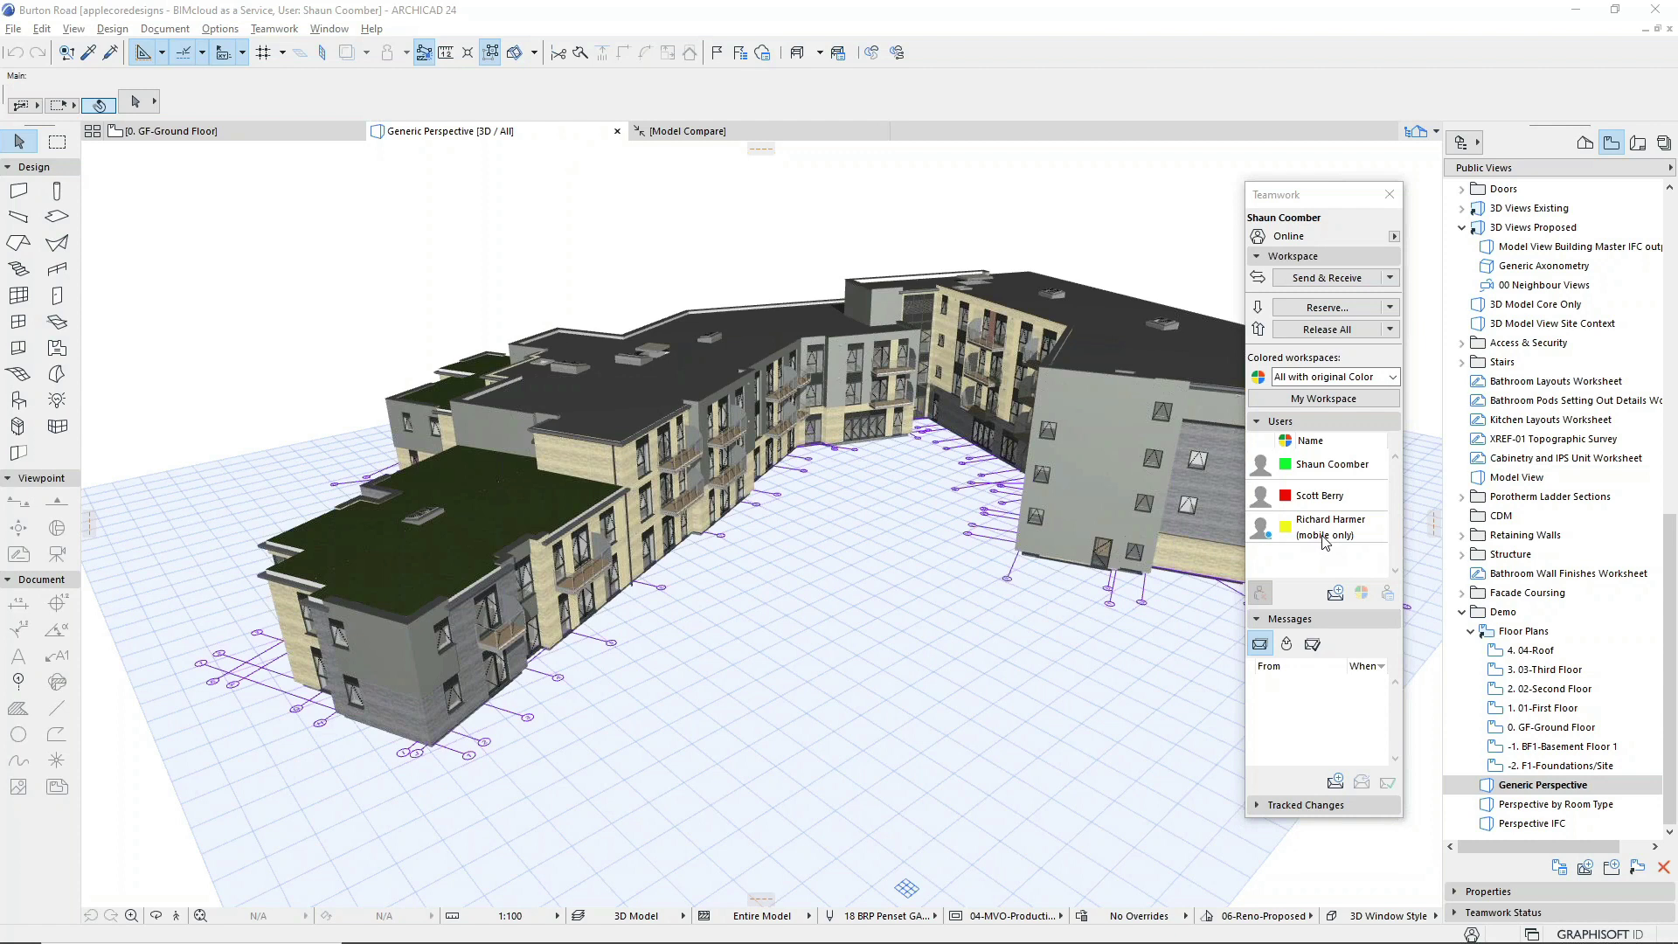
- In ARCHICAD, examine the project's hotlinked modules and the source of the structural model IFC in the Hotlink Module Manager
left_click(14, 29)
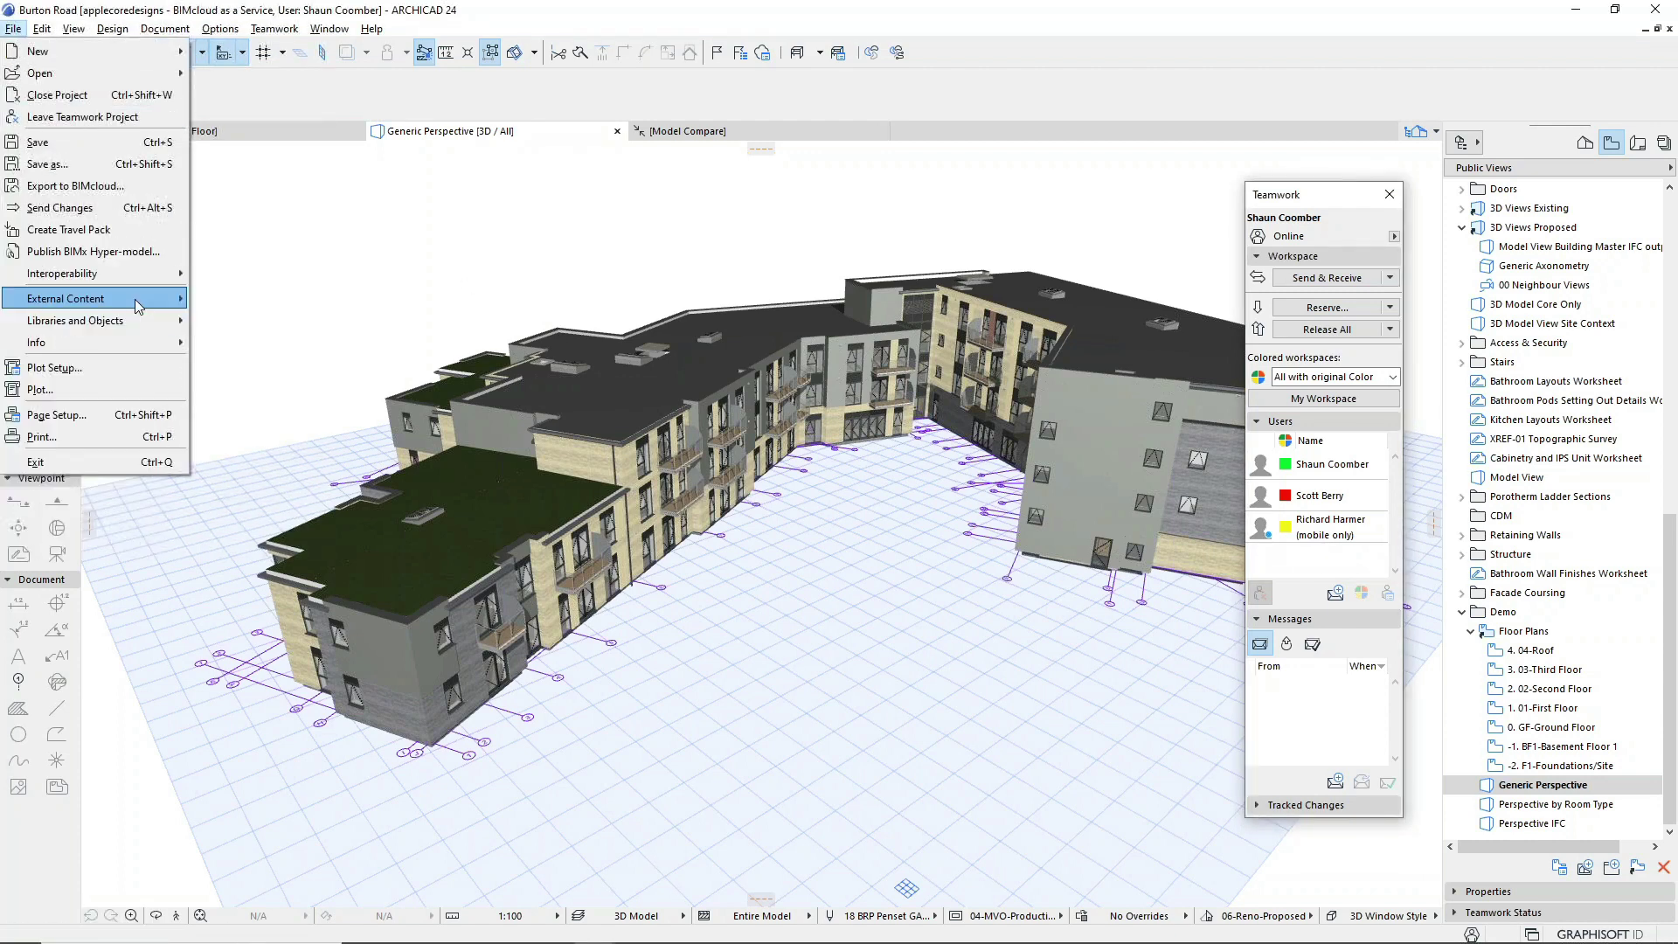
mouse_move(139, 306)
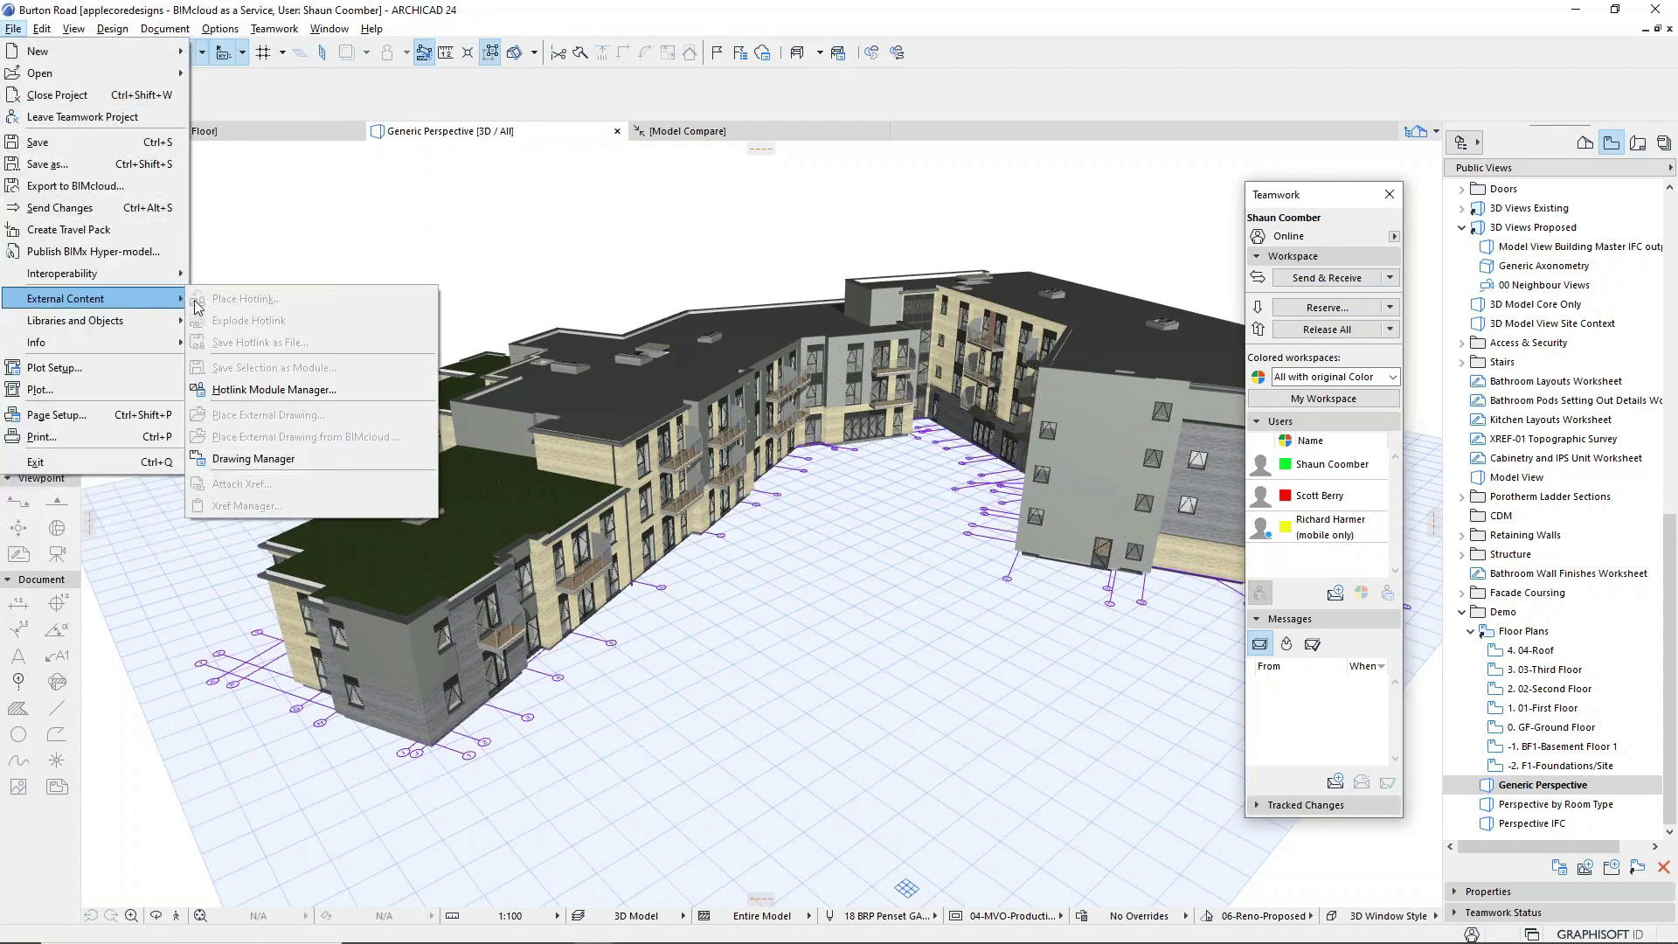
left_click(313, 391)
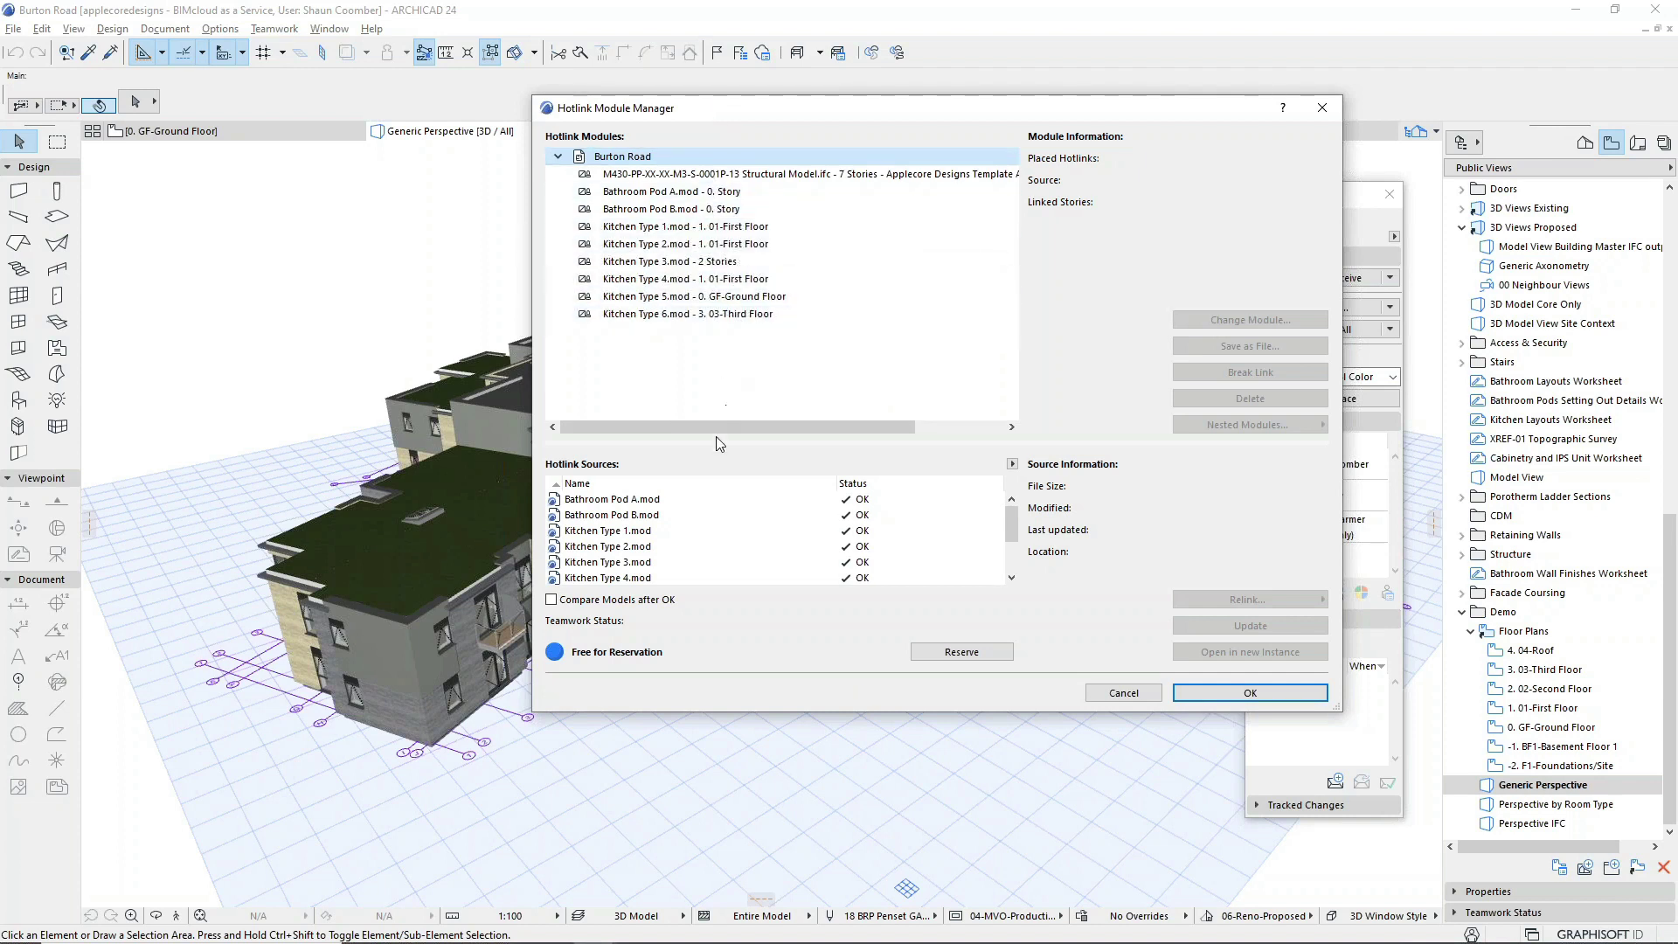
scroll(708, 549, "down", 1)
scroll(707, 549, "down", 2)
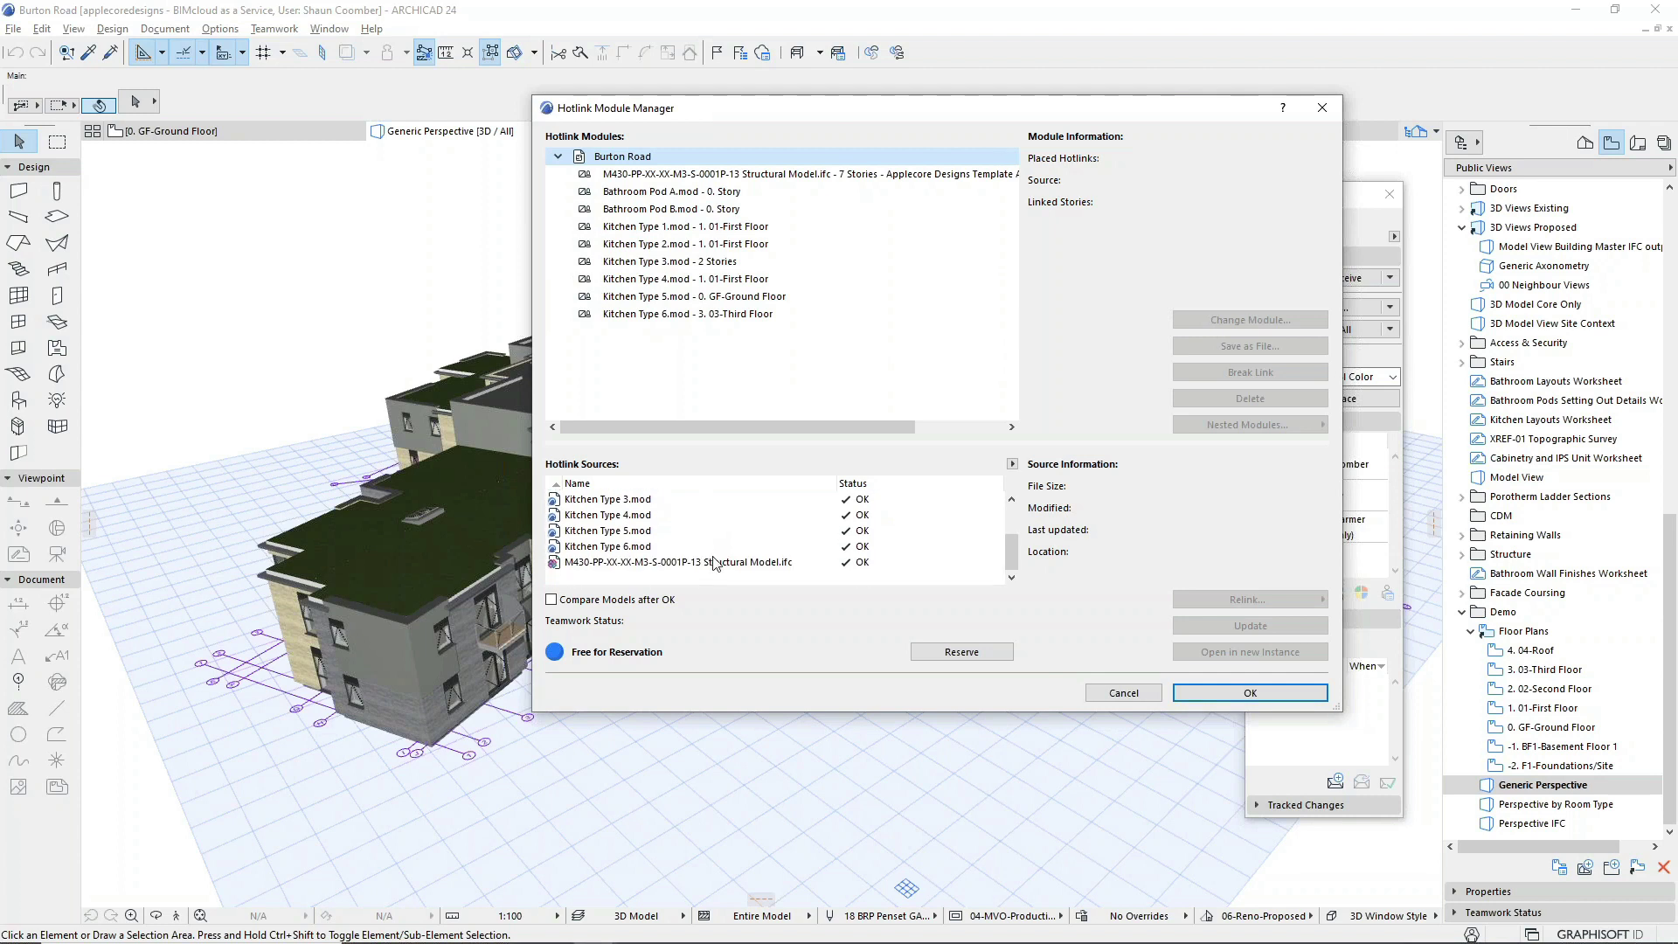
left_click(721, 562)
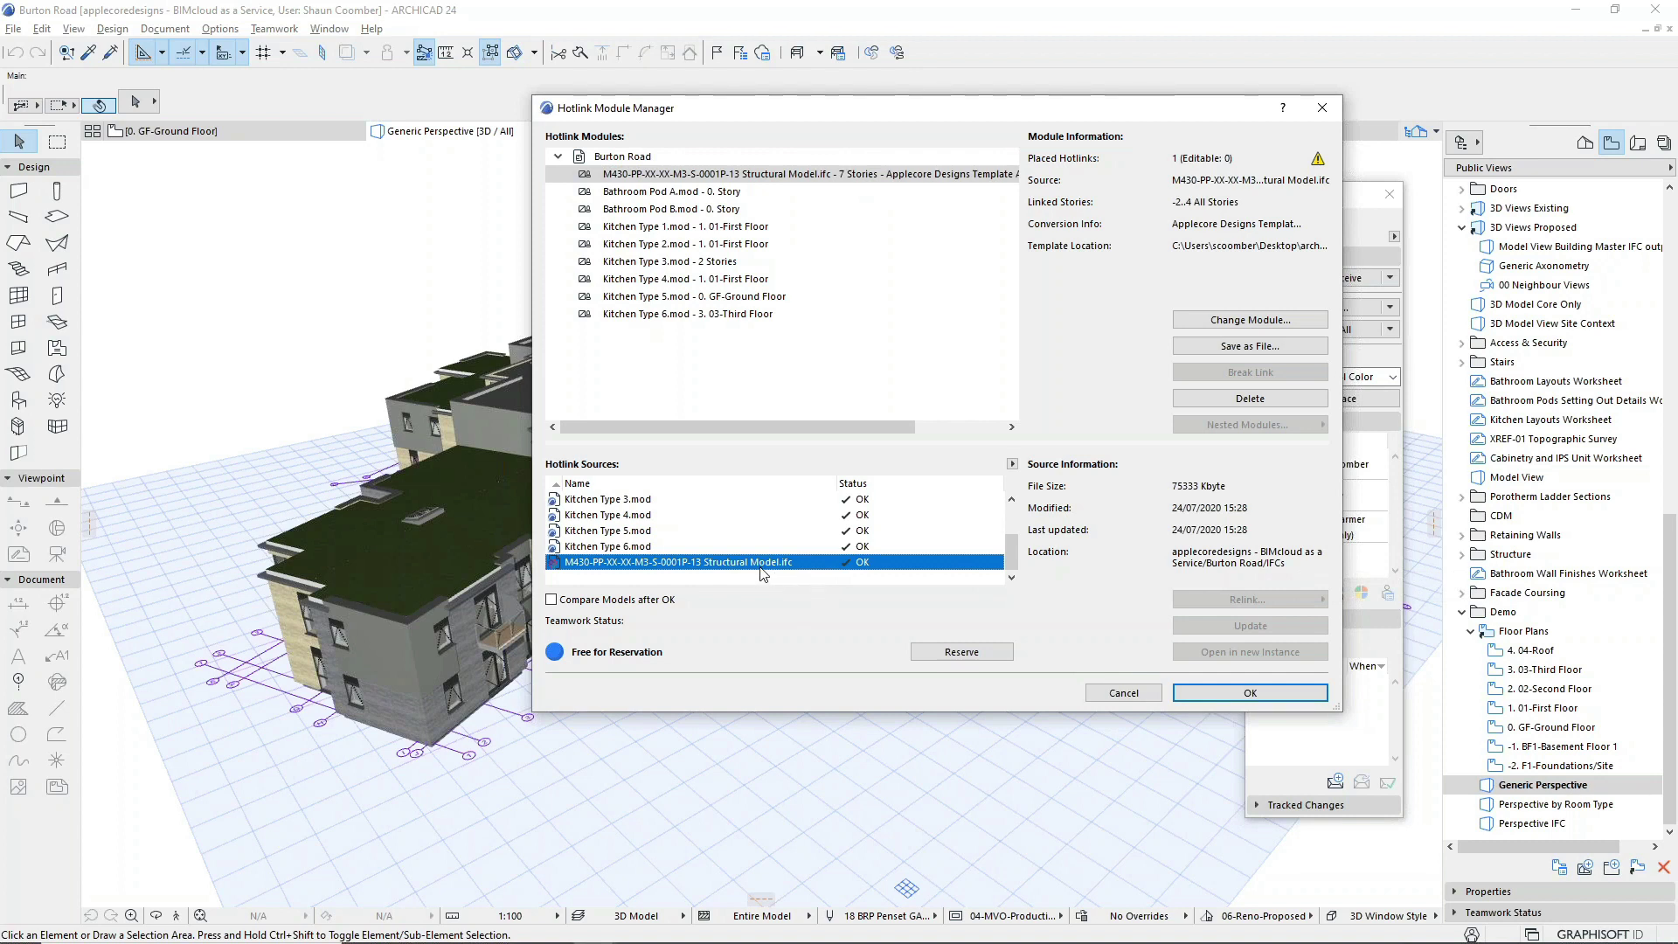
scroll(760, 569, "up", 2)
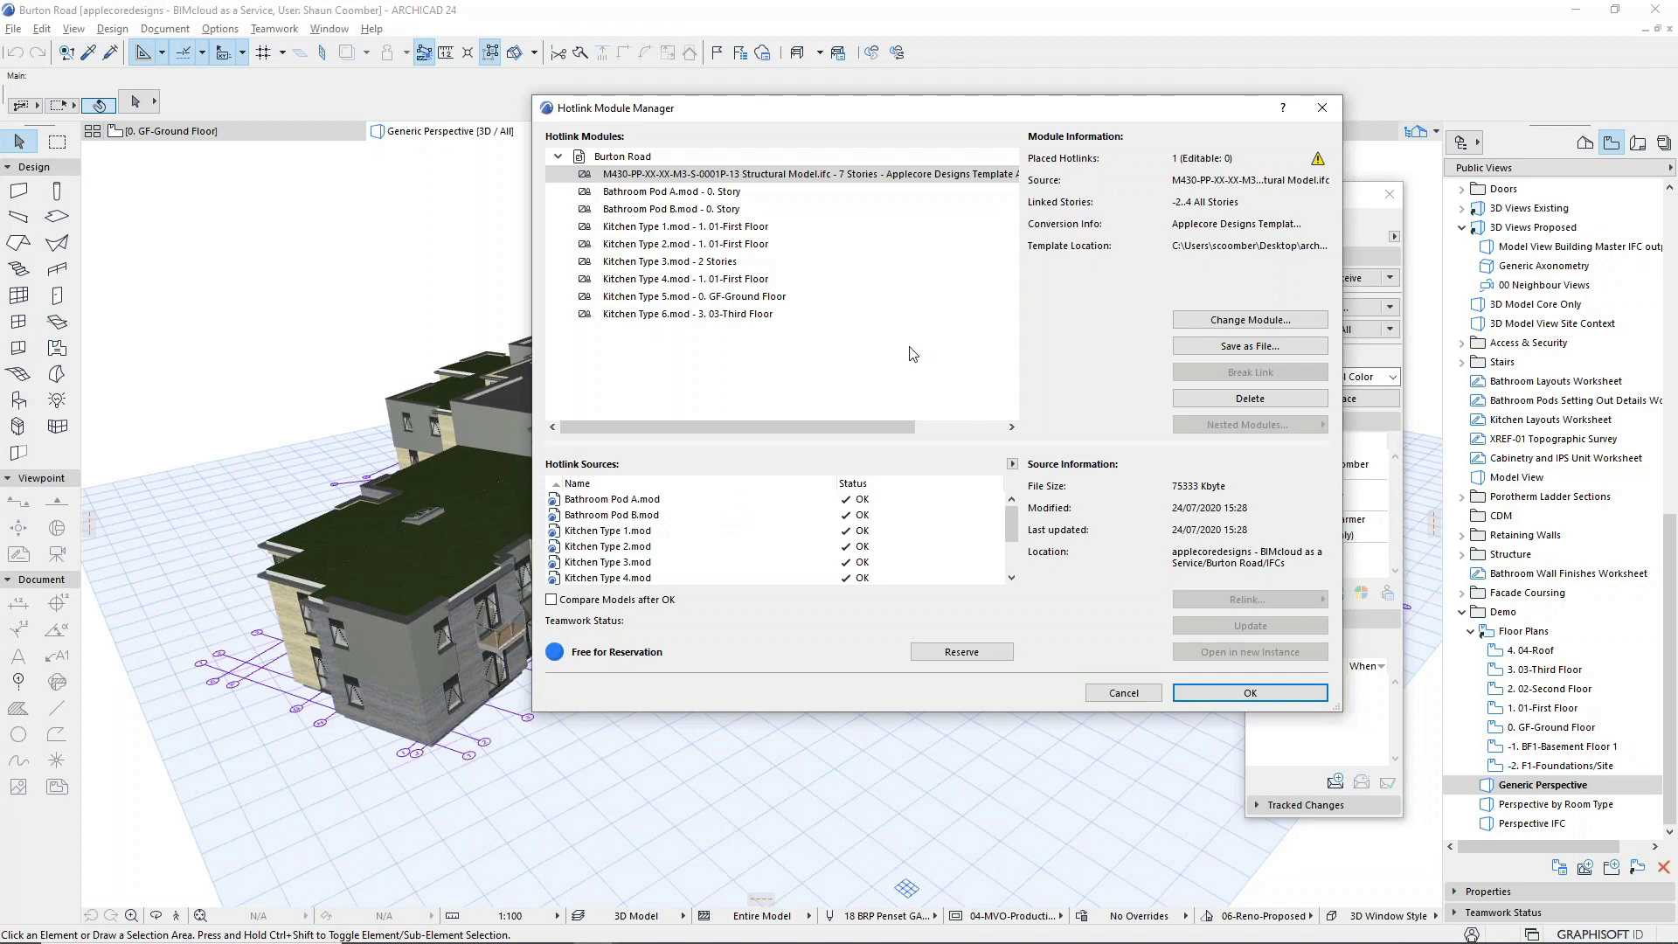
left_click(1323, 107)
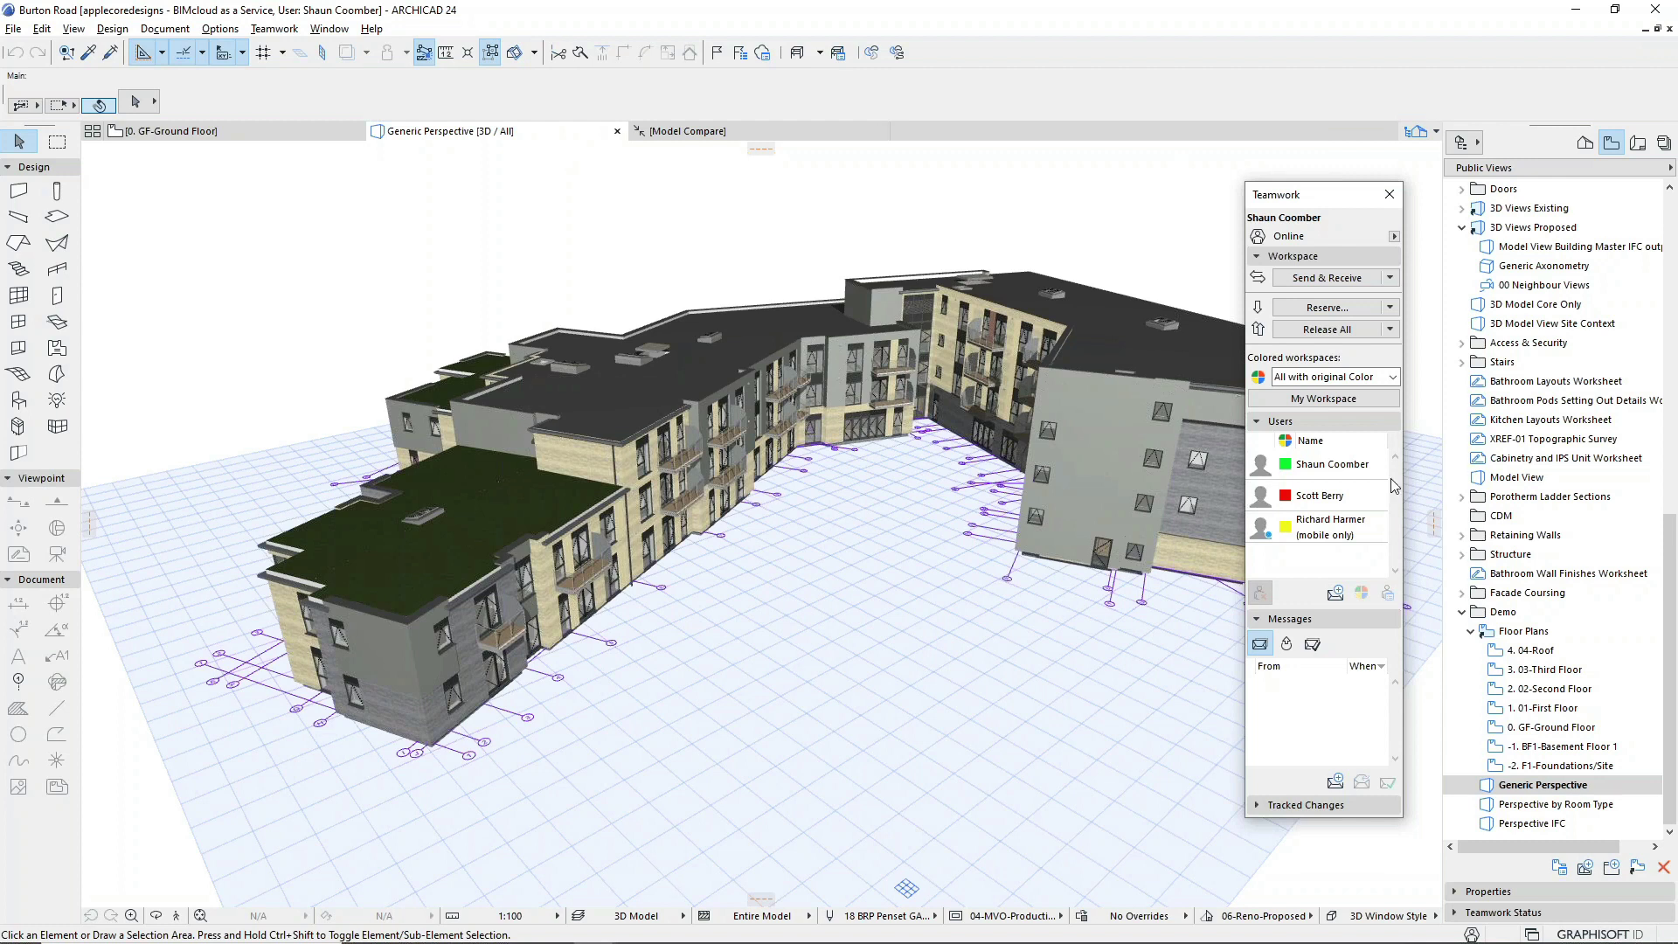
- View the model in Perspective by Room Type and Perspective IFC, ending on the Generic Perspective view
left_click(1524, 806)
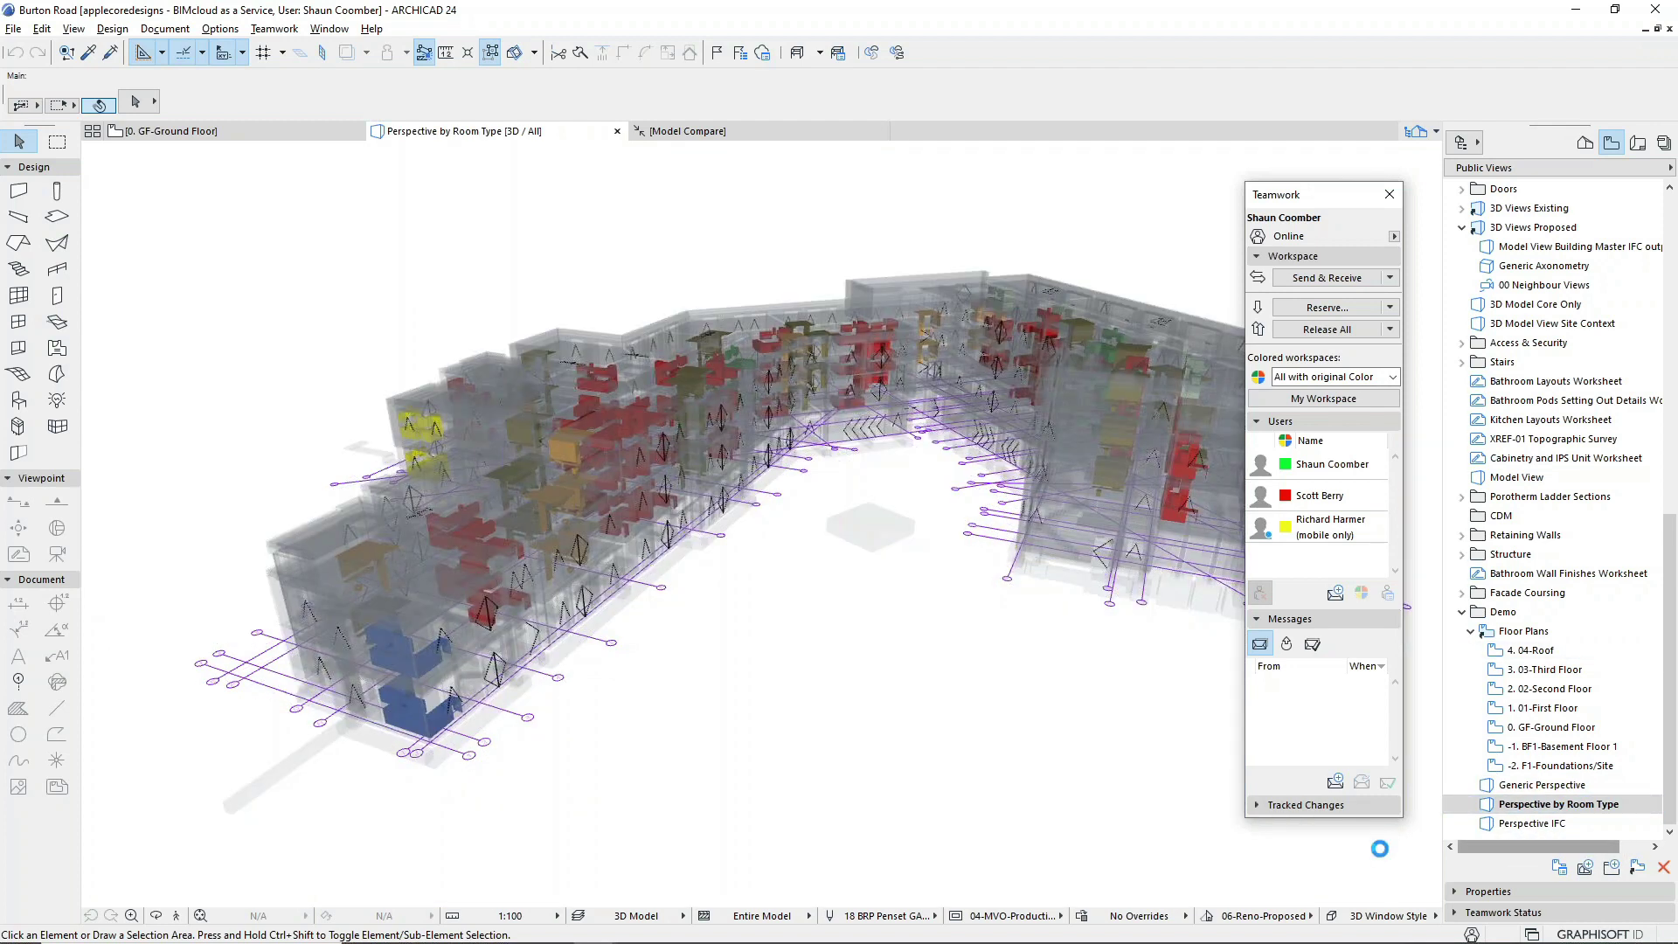
left_click(1531, 823)
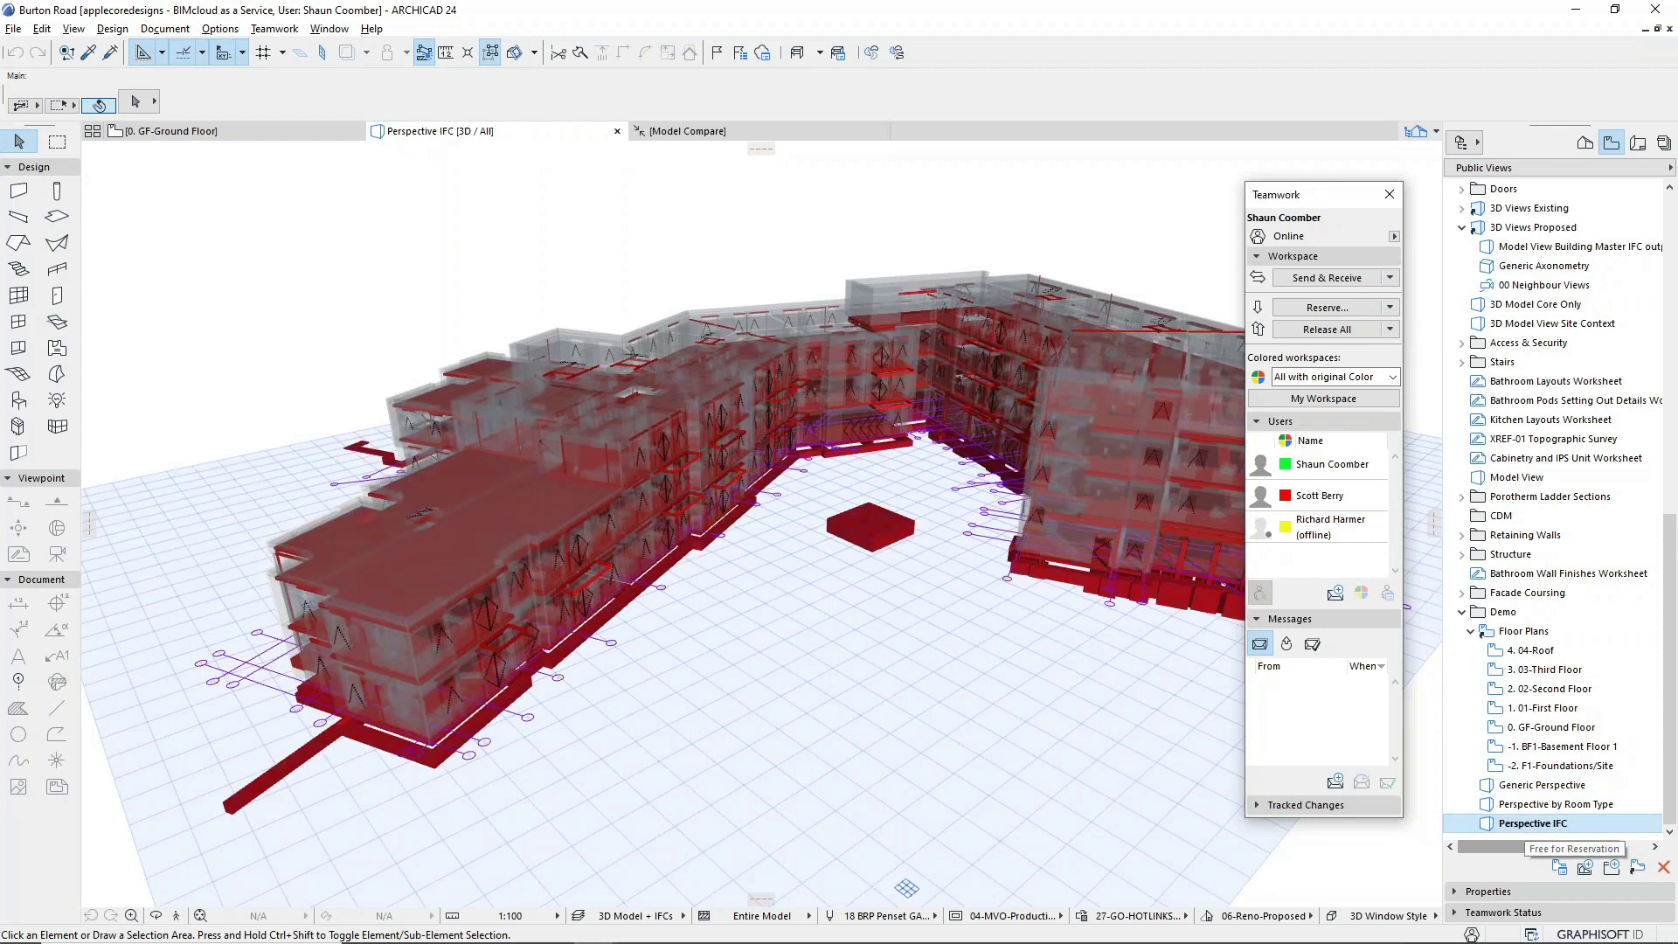
double_click(1521, 787)
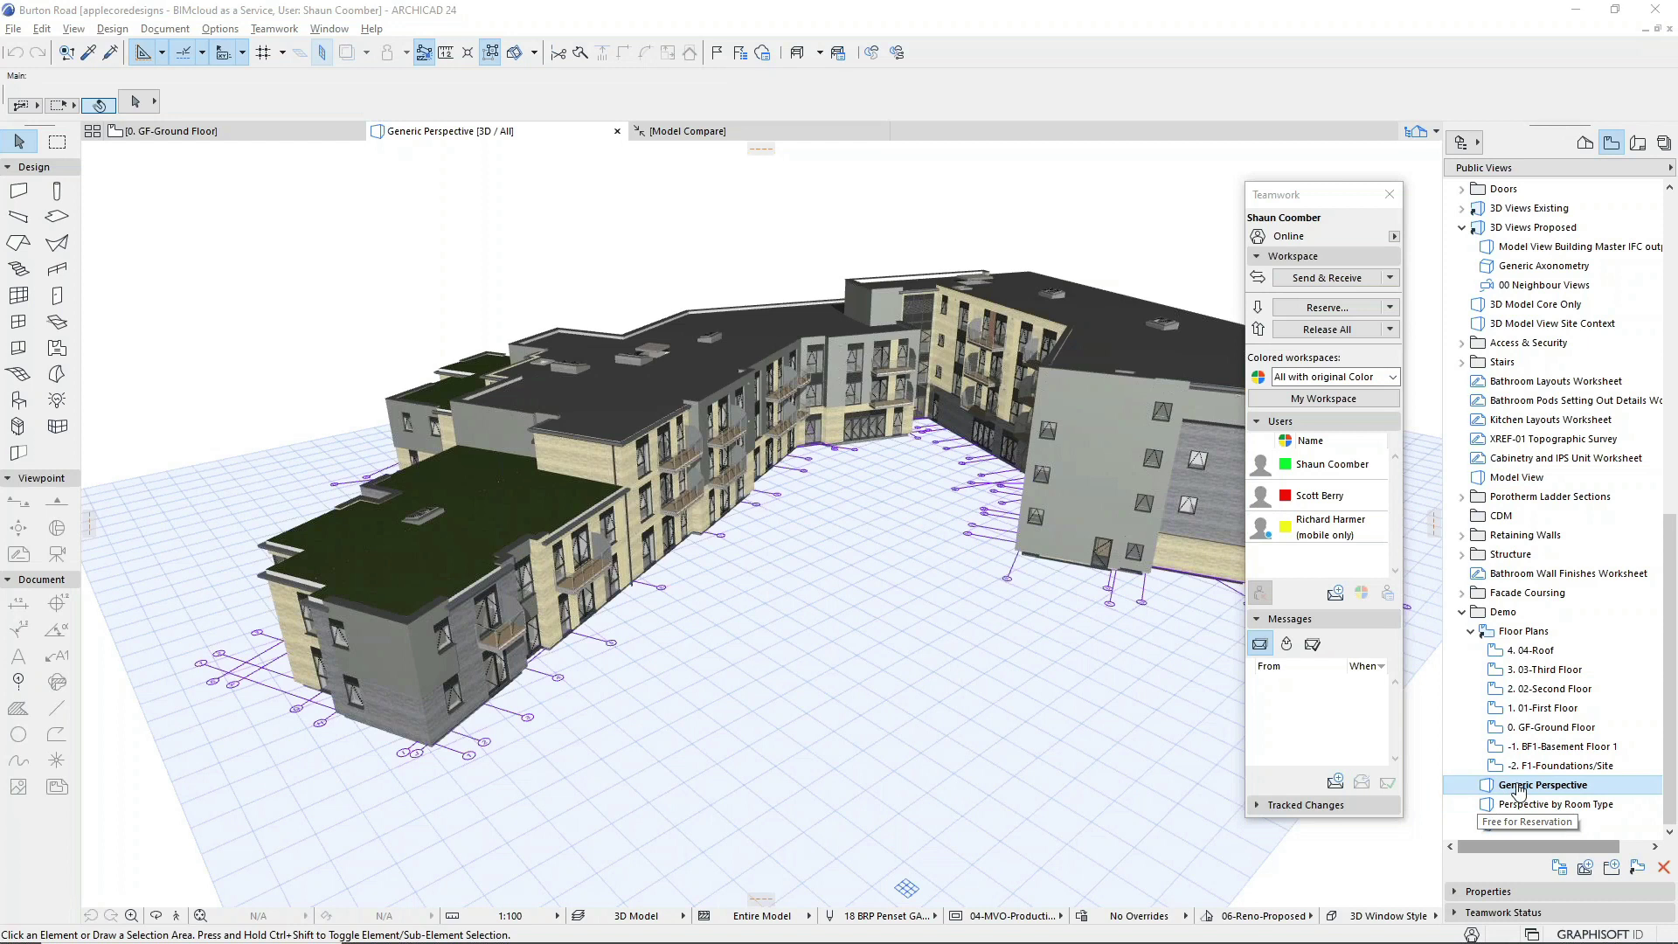
- Examine the model with workspaces coloured by user reservations, and return the display to All with original Color
left_click(1333, 376)
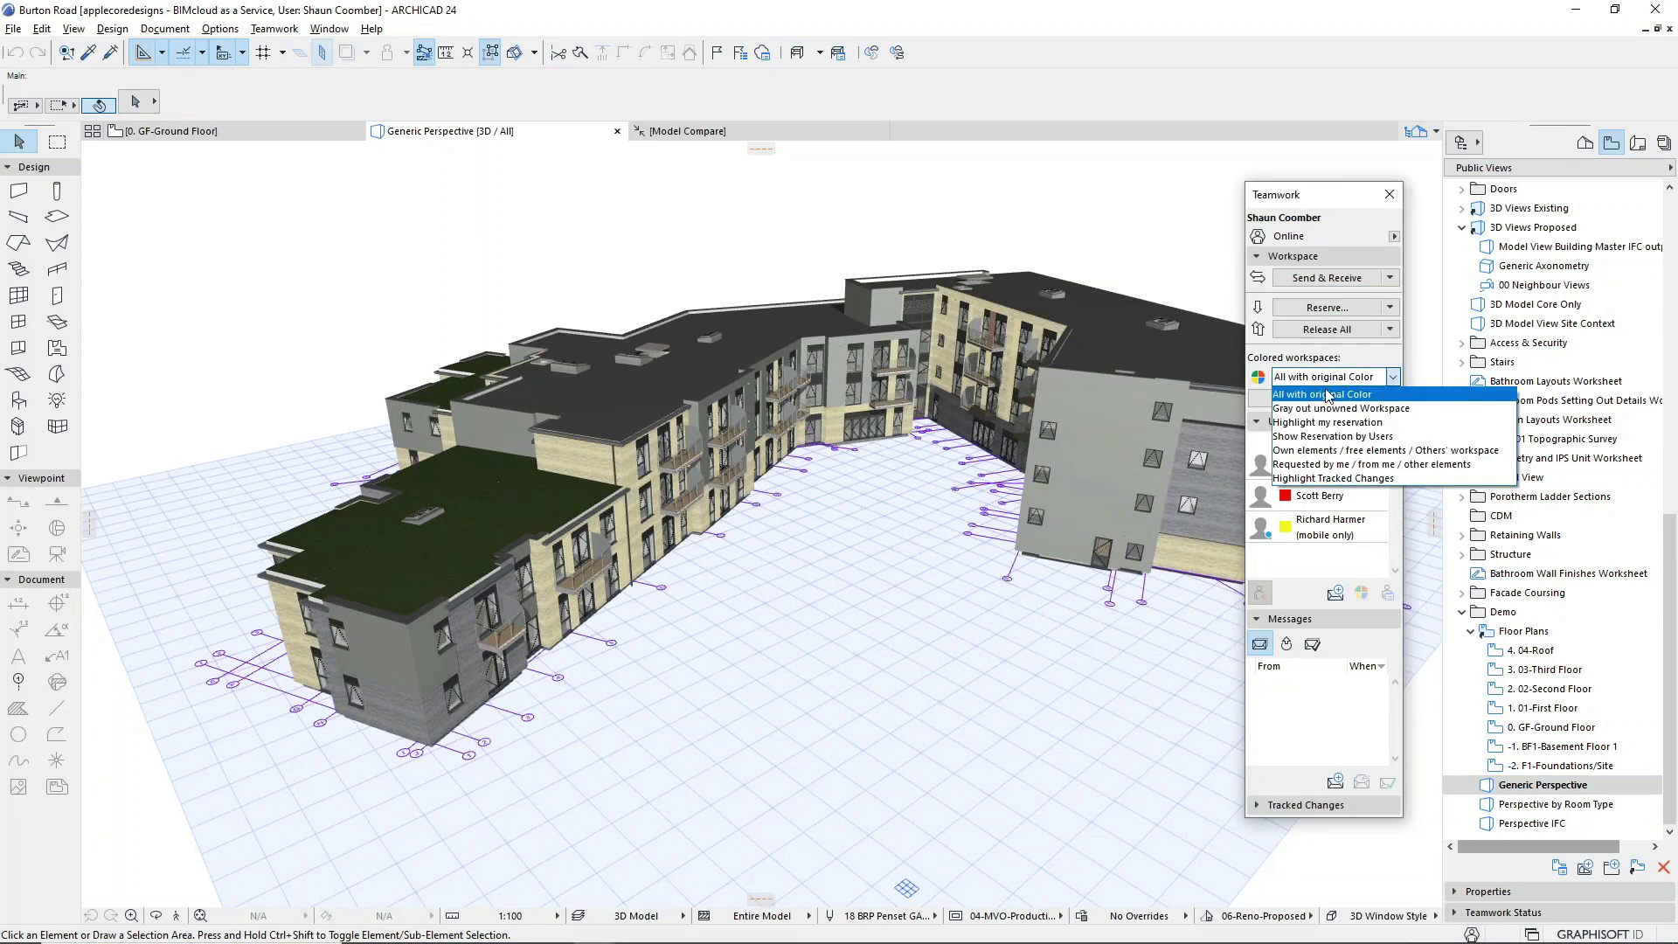
left_click(1339, 440)
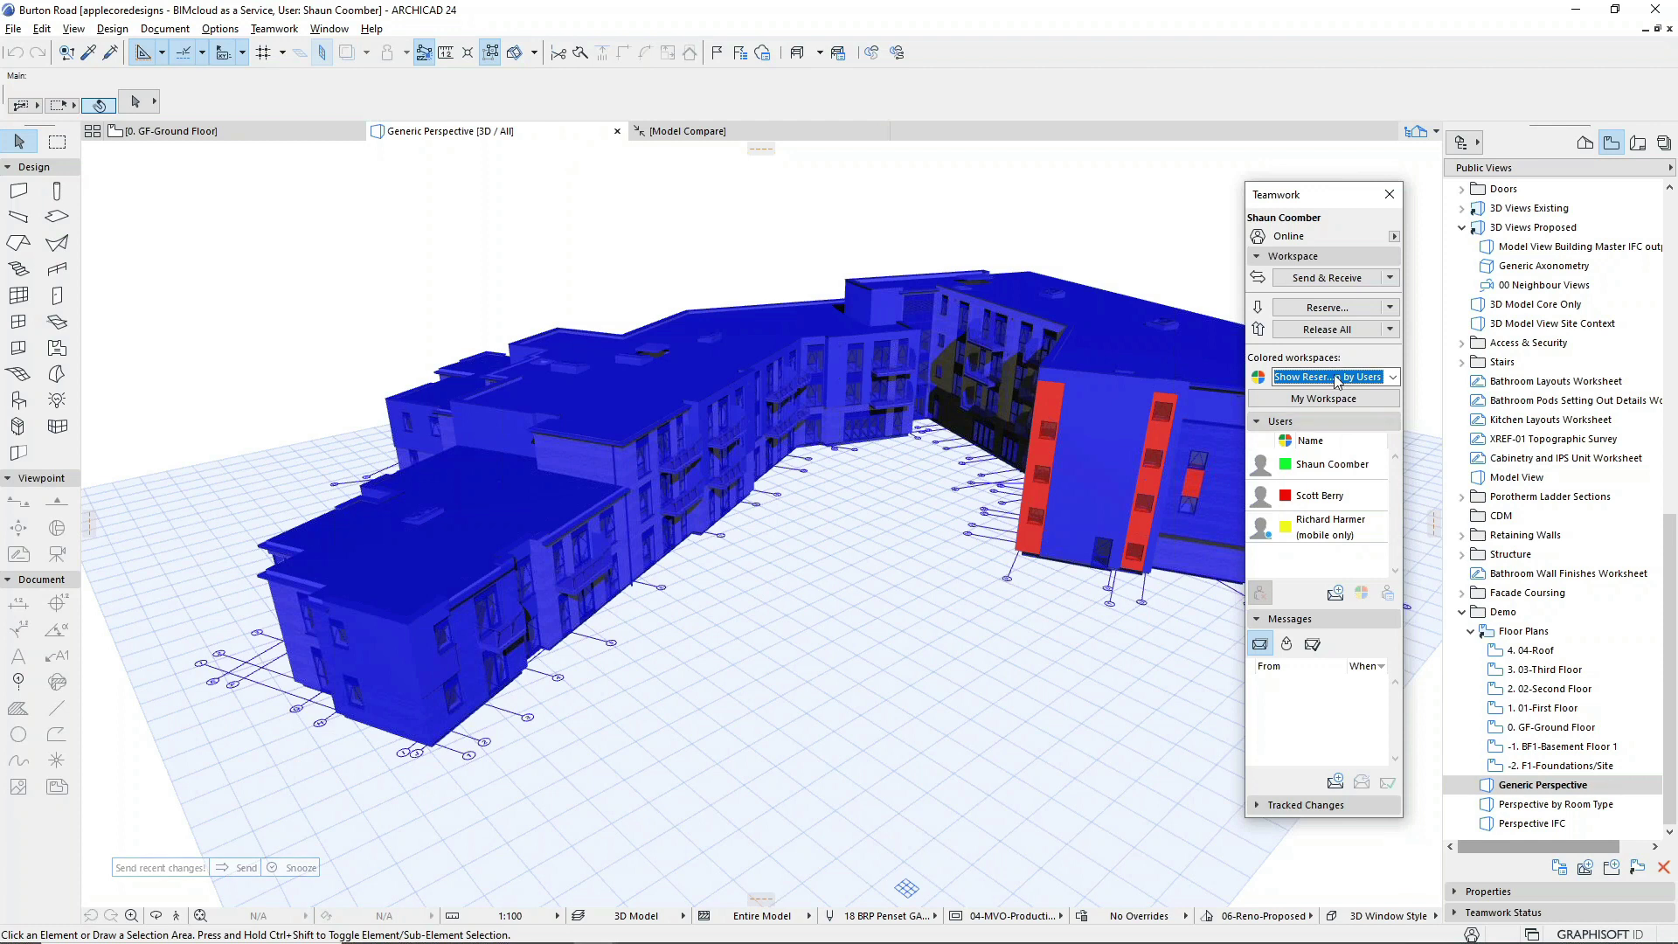
left_click(1337, 378)
left_click(1344, 395)
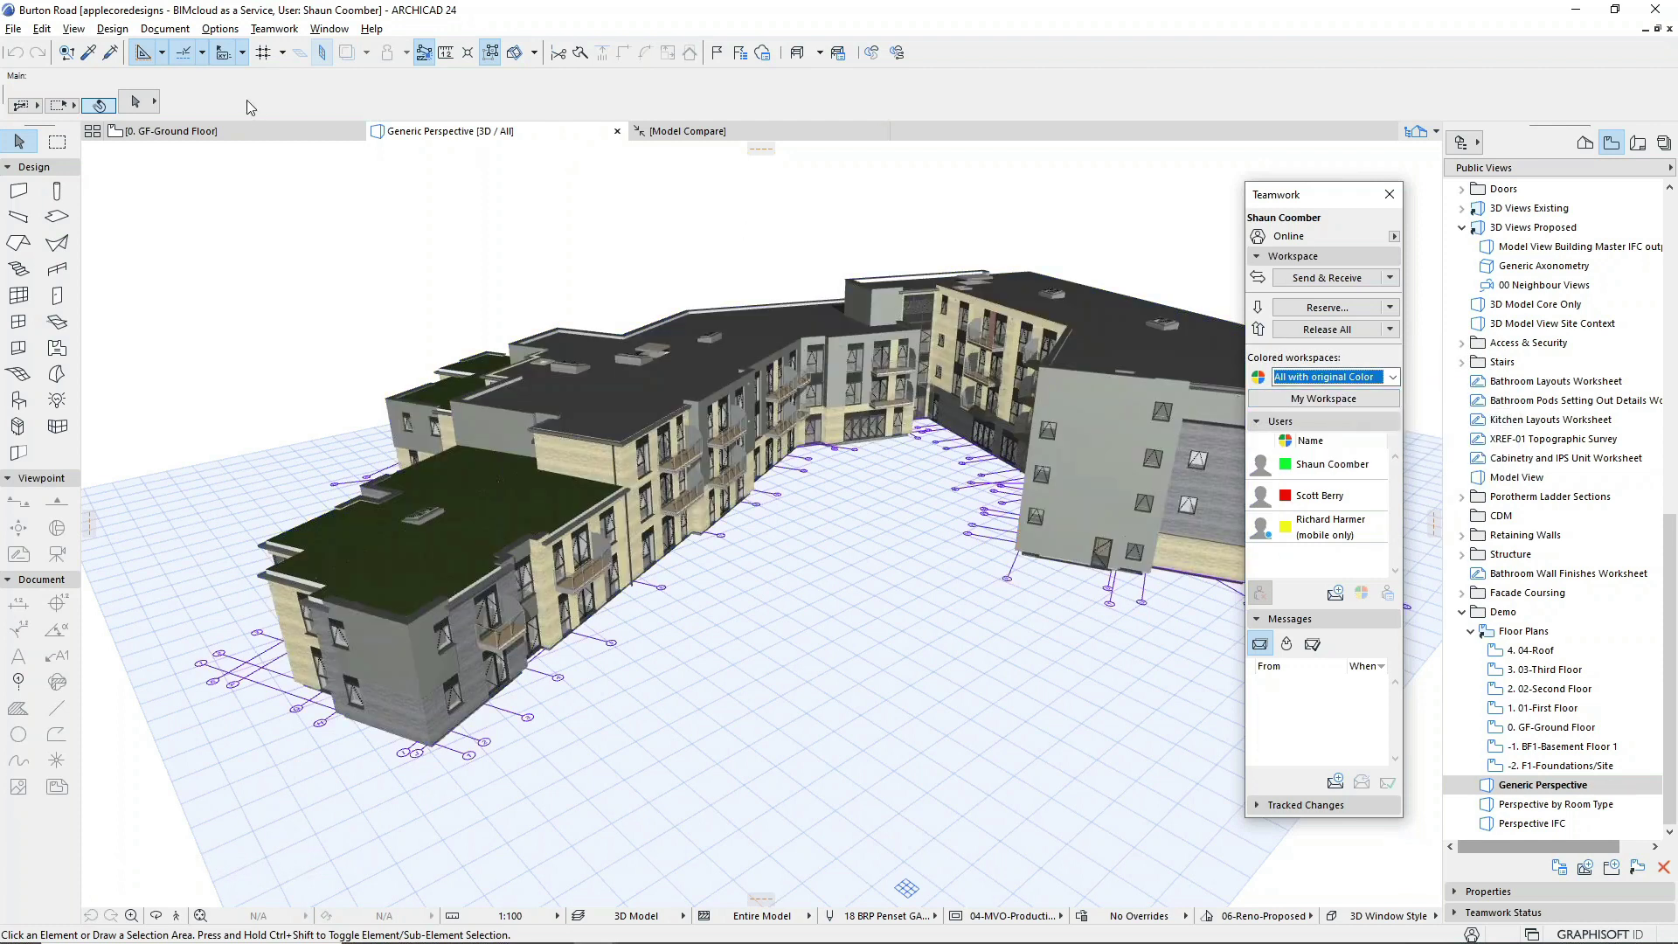
- Use Find & Select to select all walls whose outside face surface is Brick-Linea-Buff 2, and reserve them
left_click(69, 56)
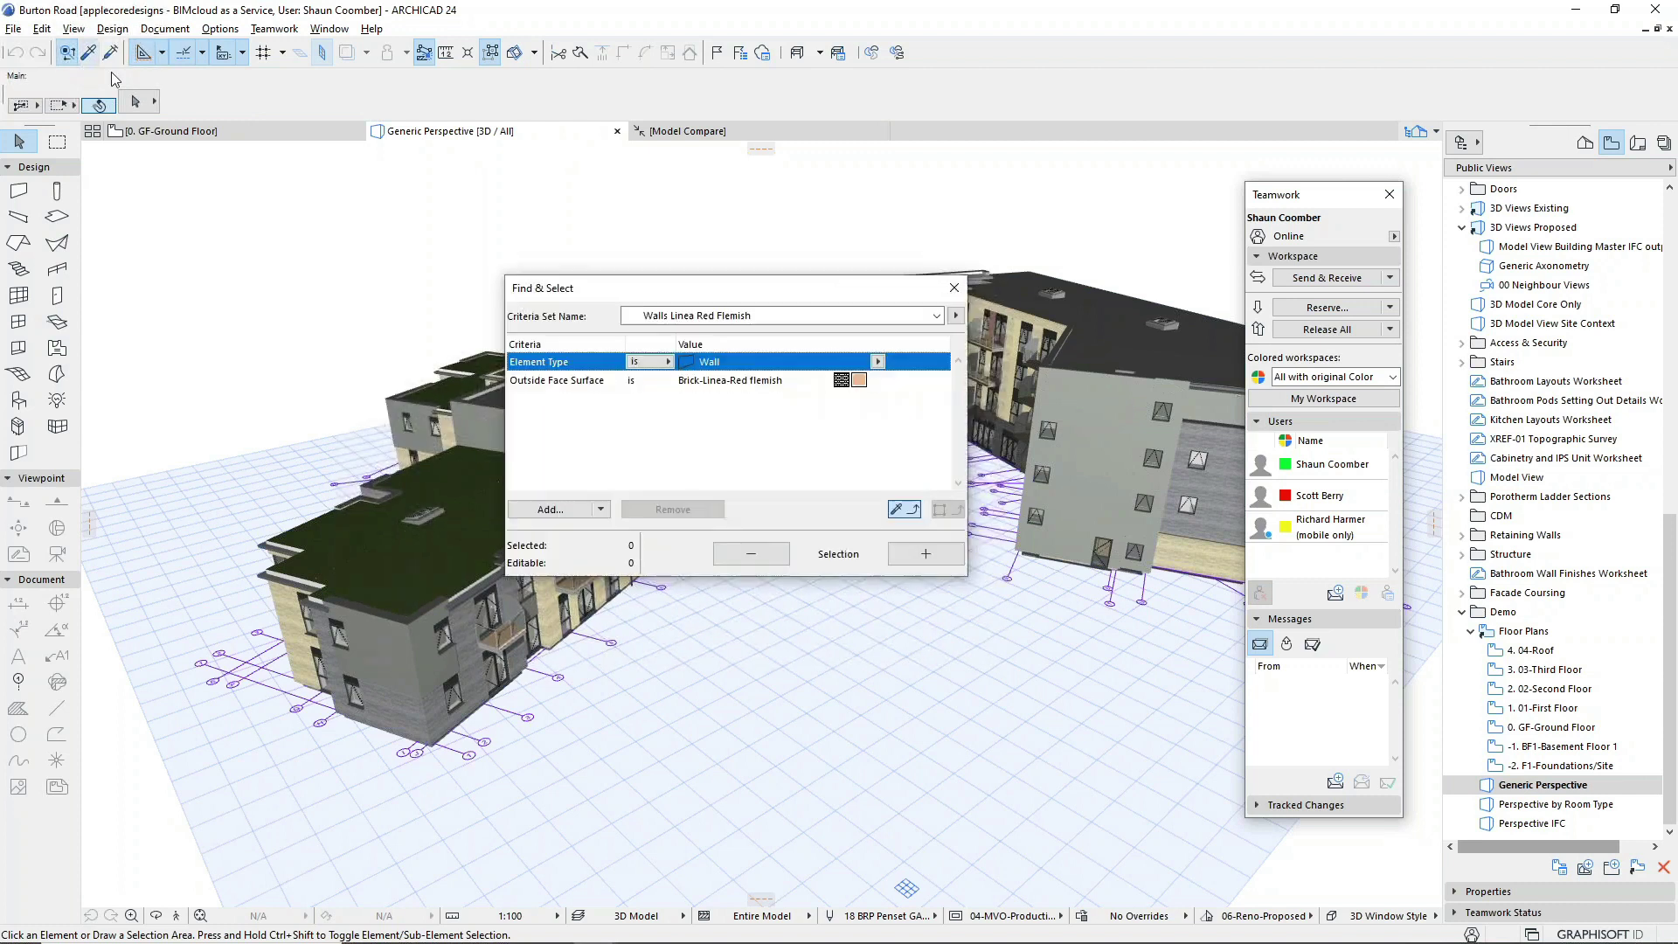
left_click(872, 388)
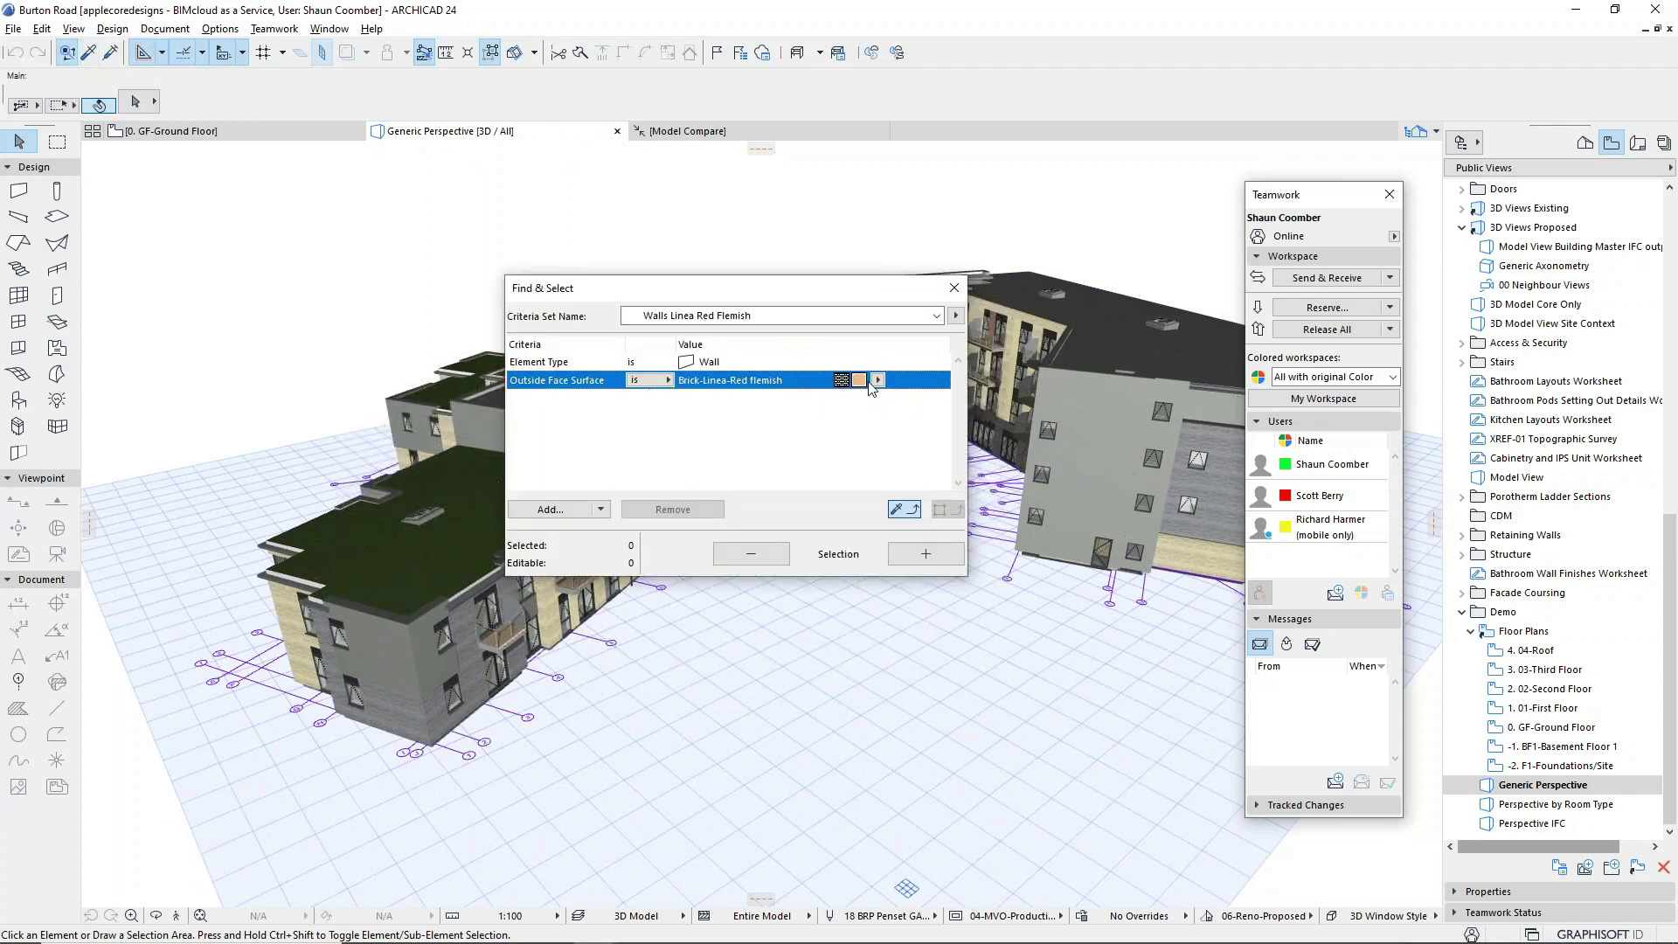
left_click(878, 380)
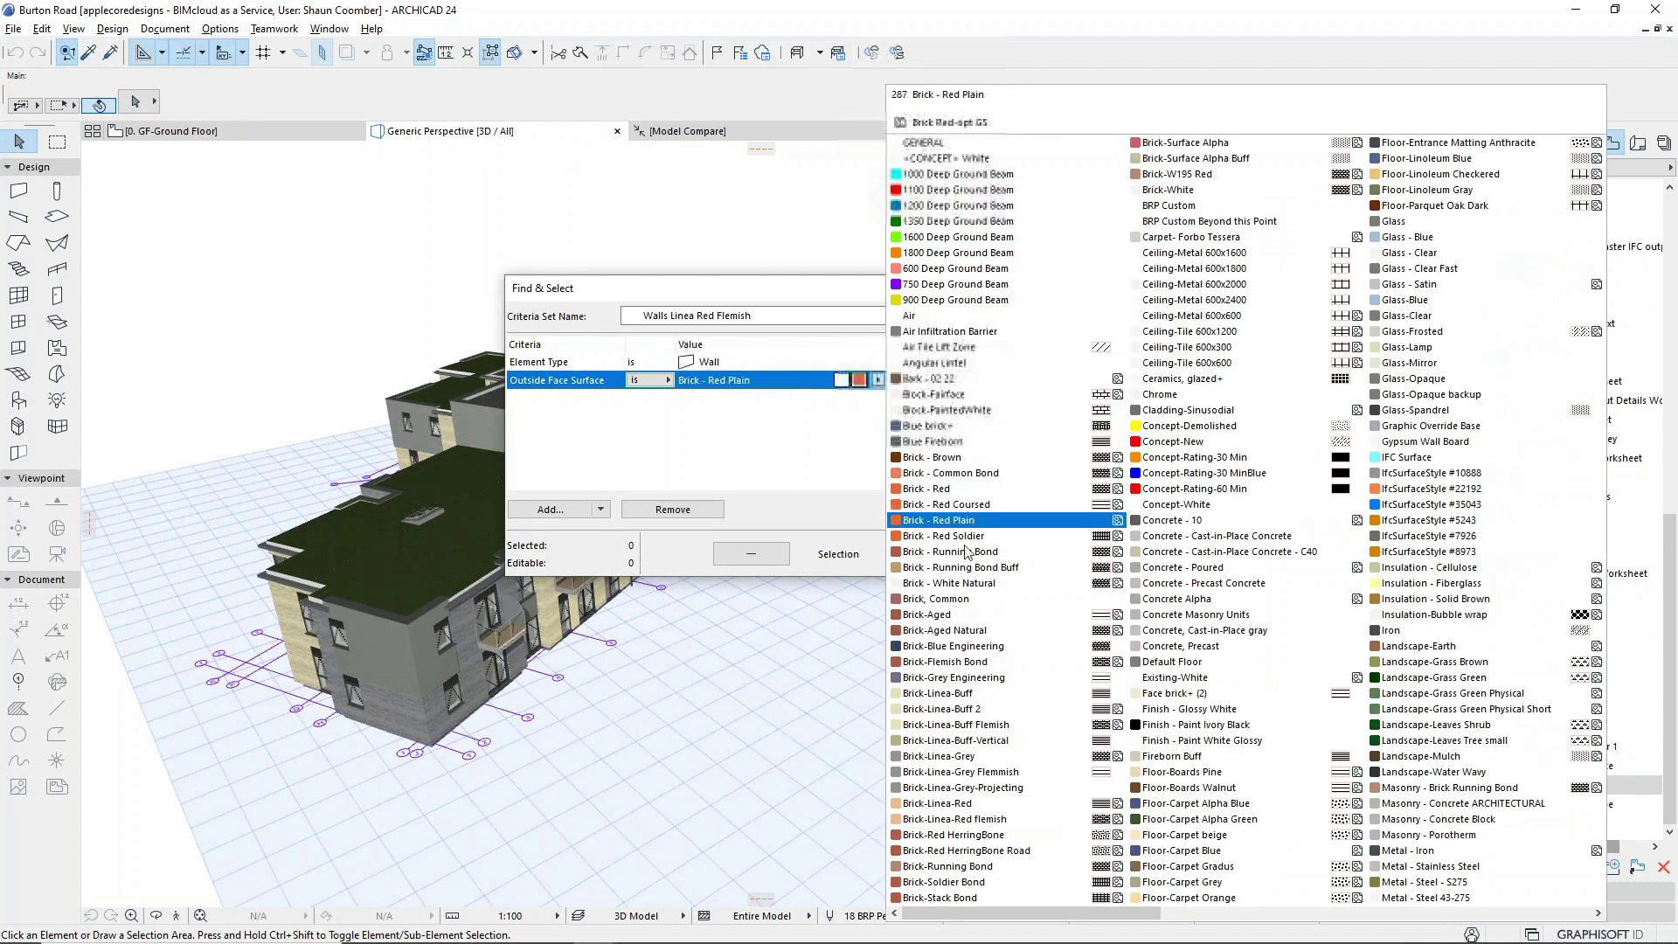
left_click(1001, 679)
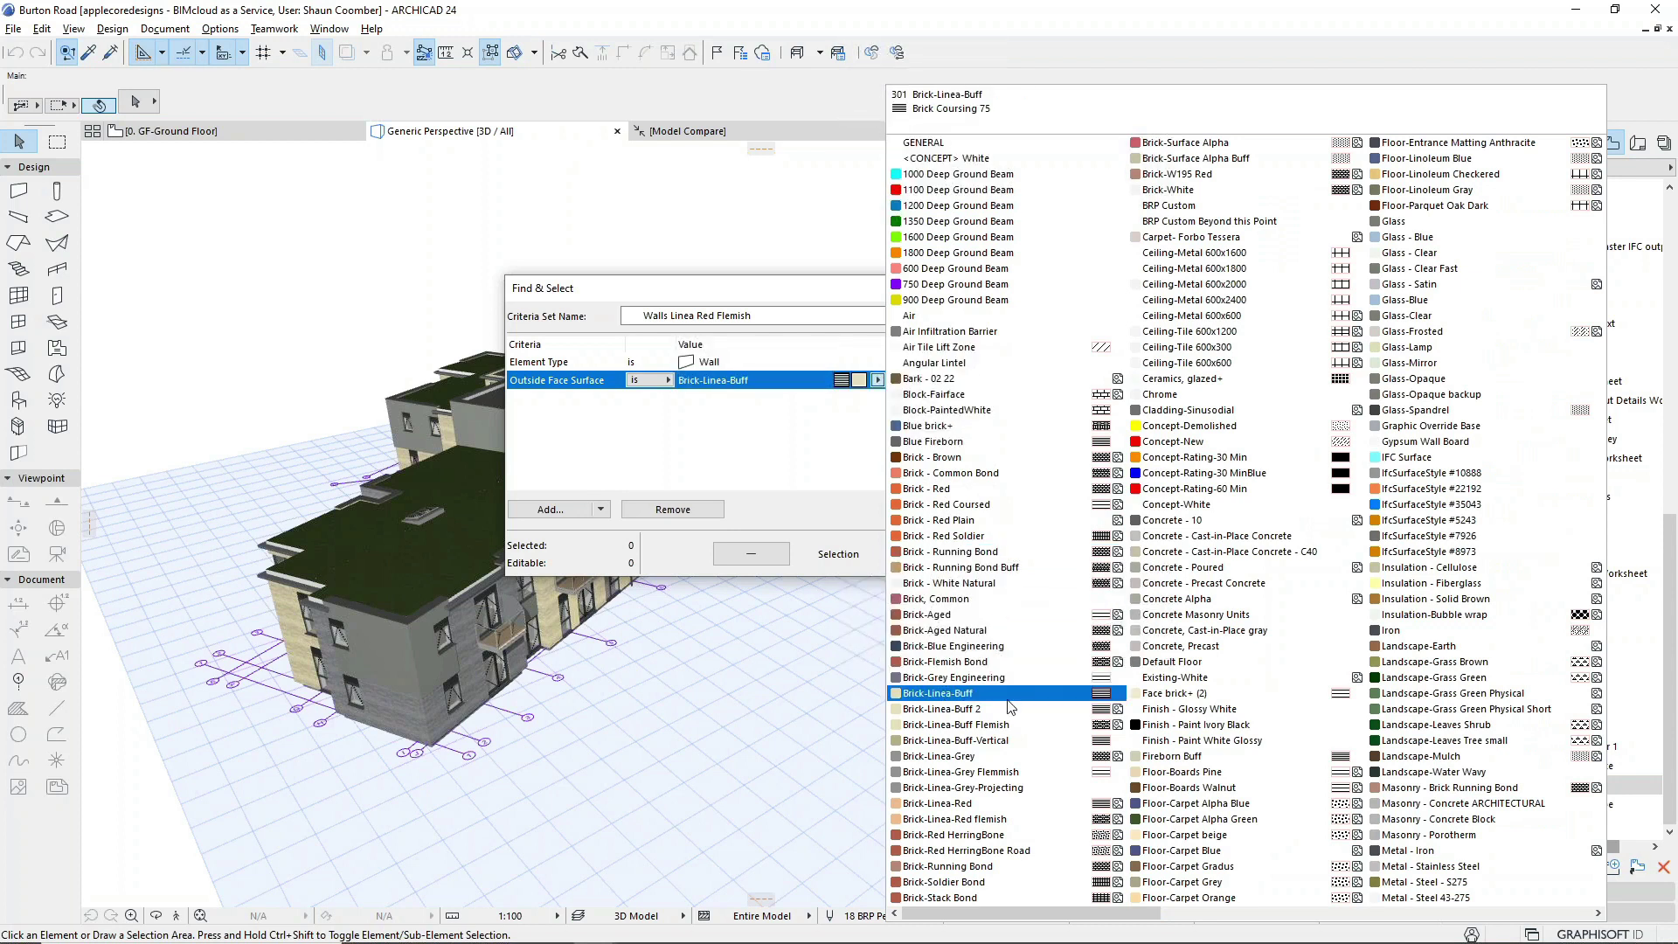
left_click(1005, 704)
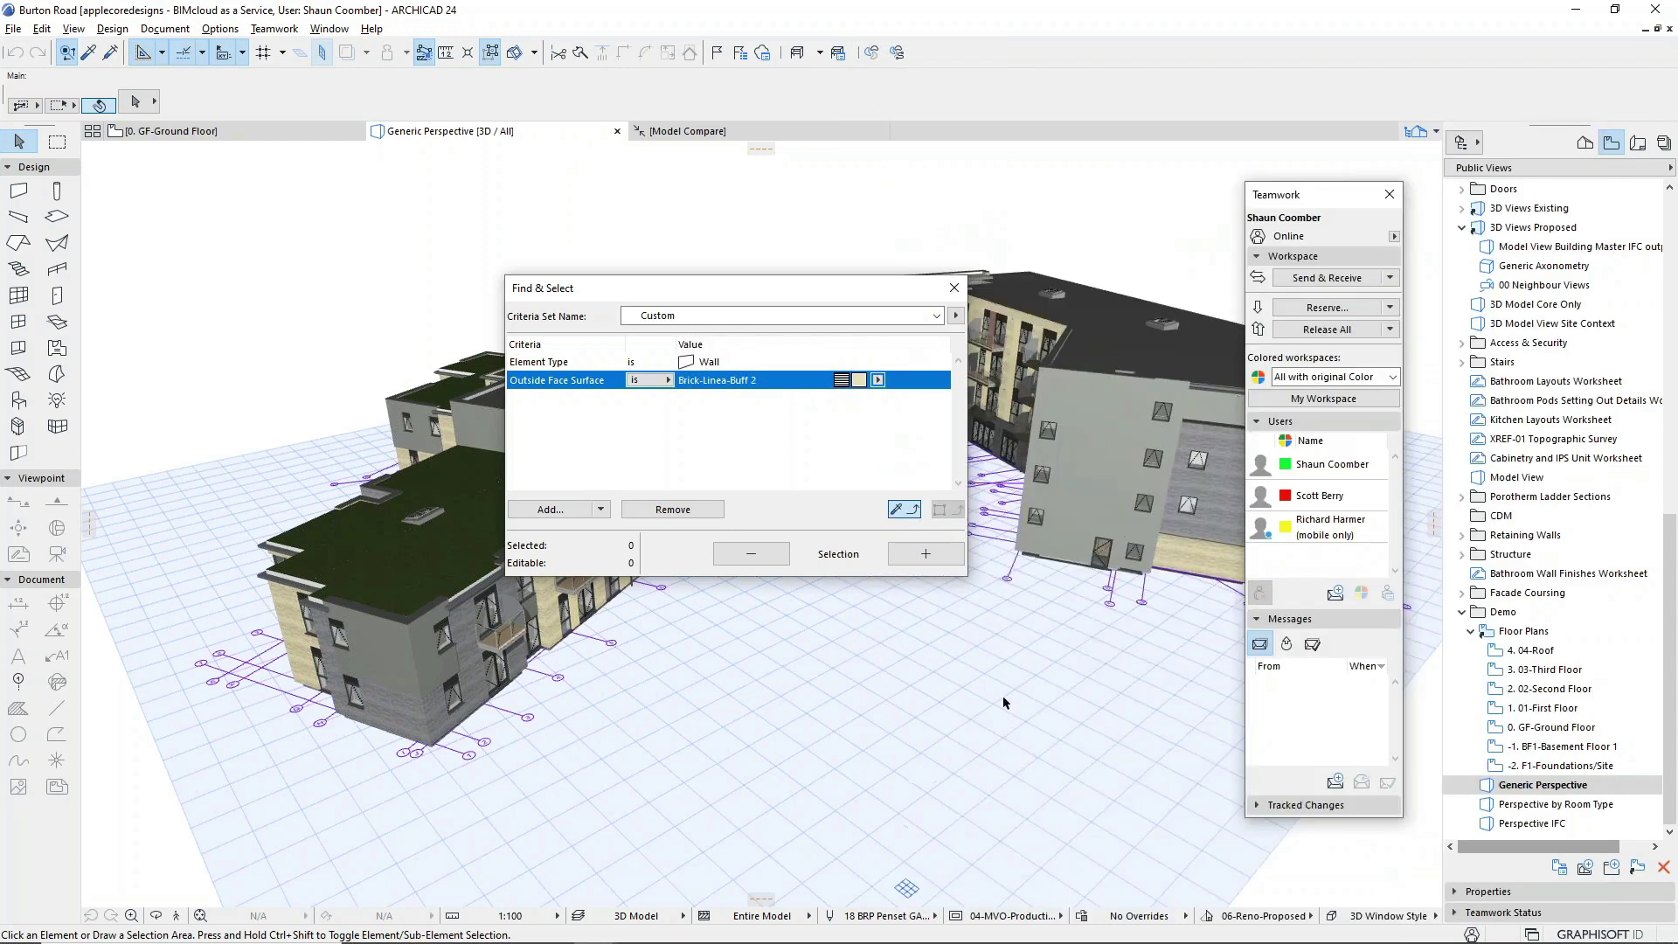
left_click(927, 553)
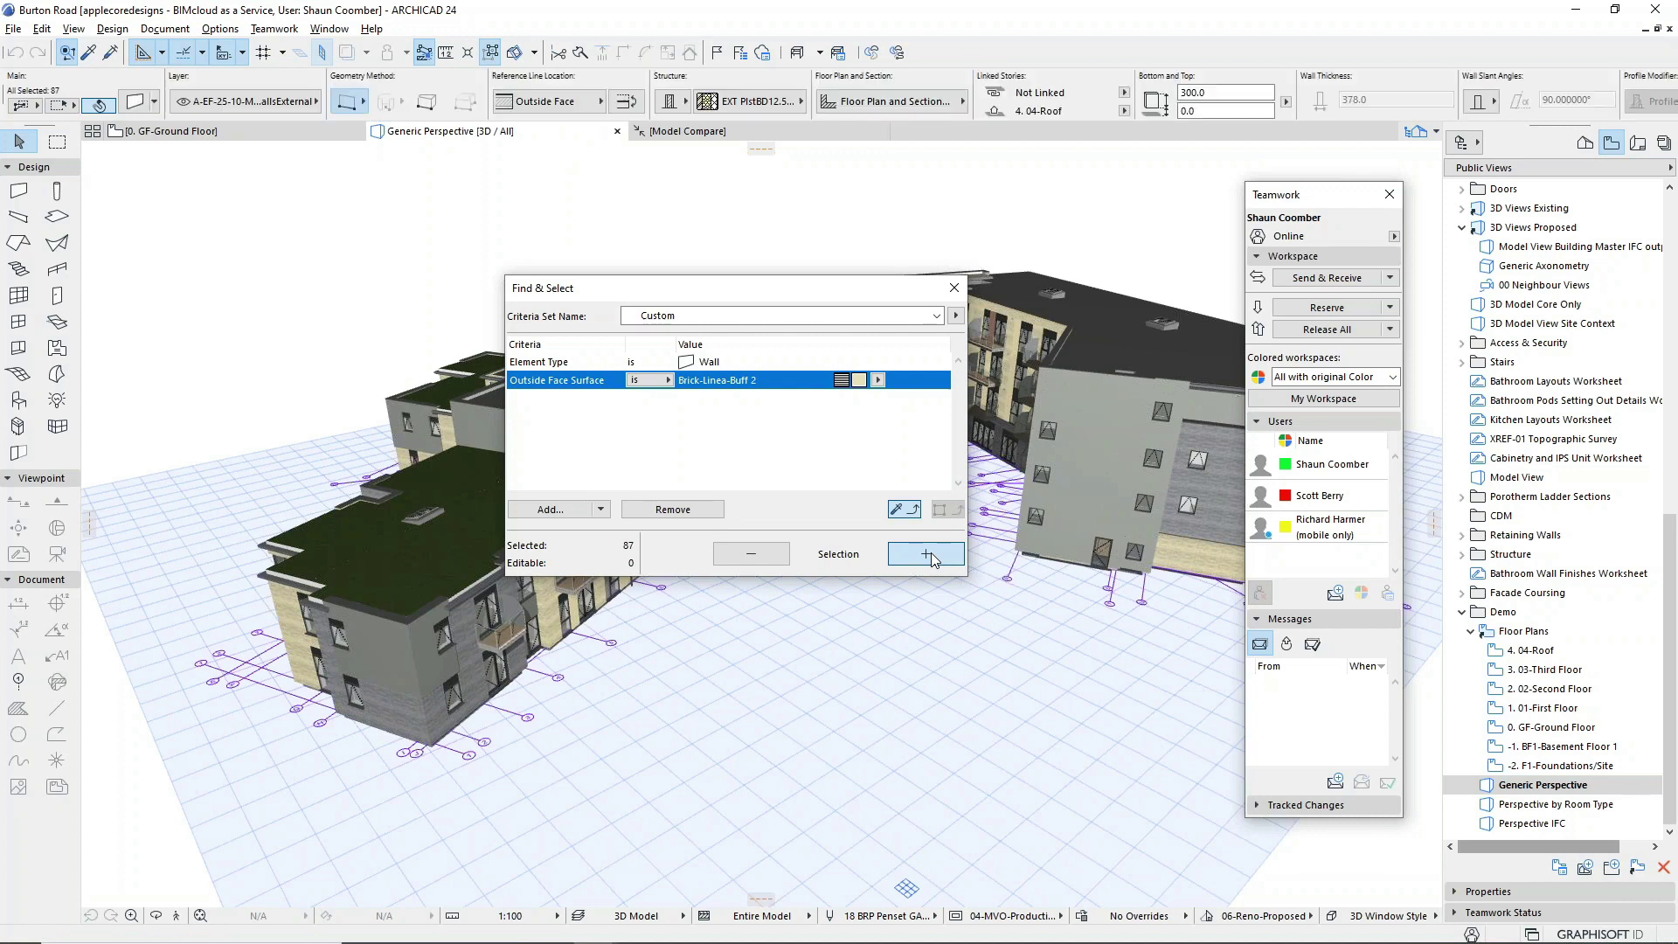
left_click(1329, 308)
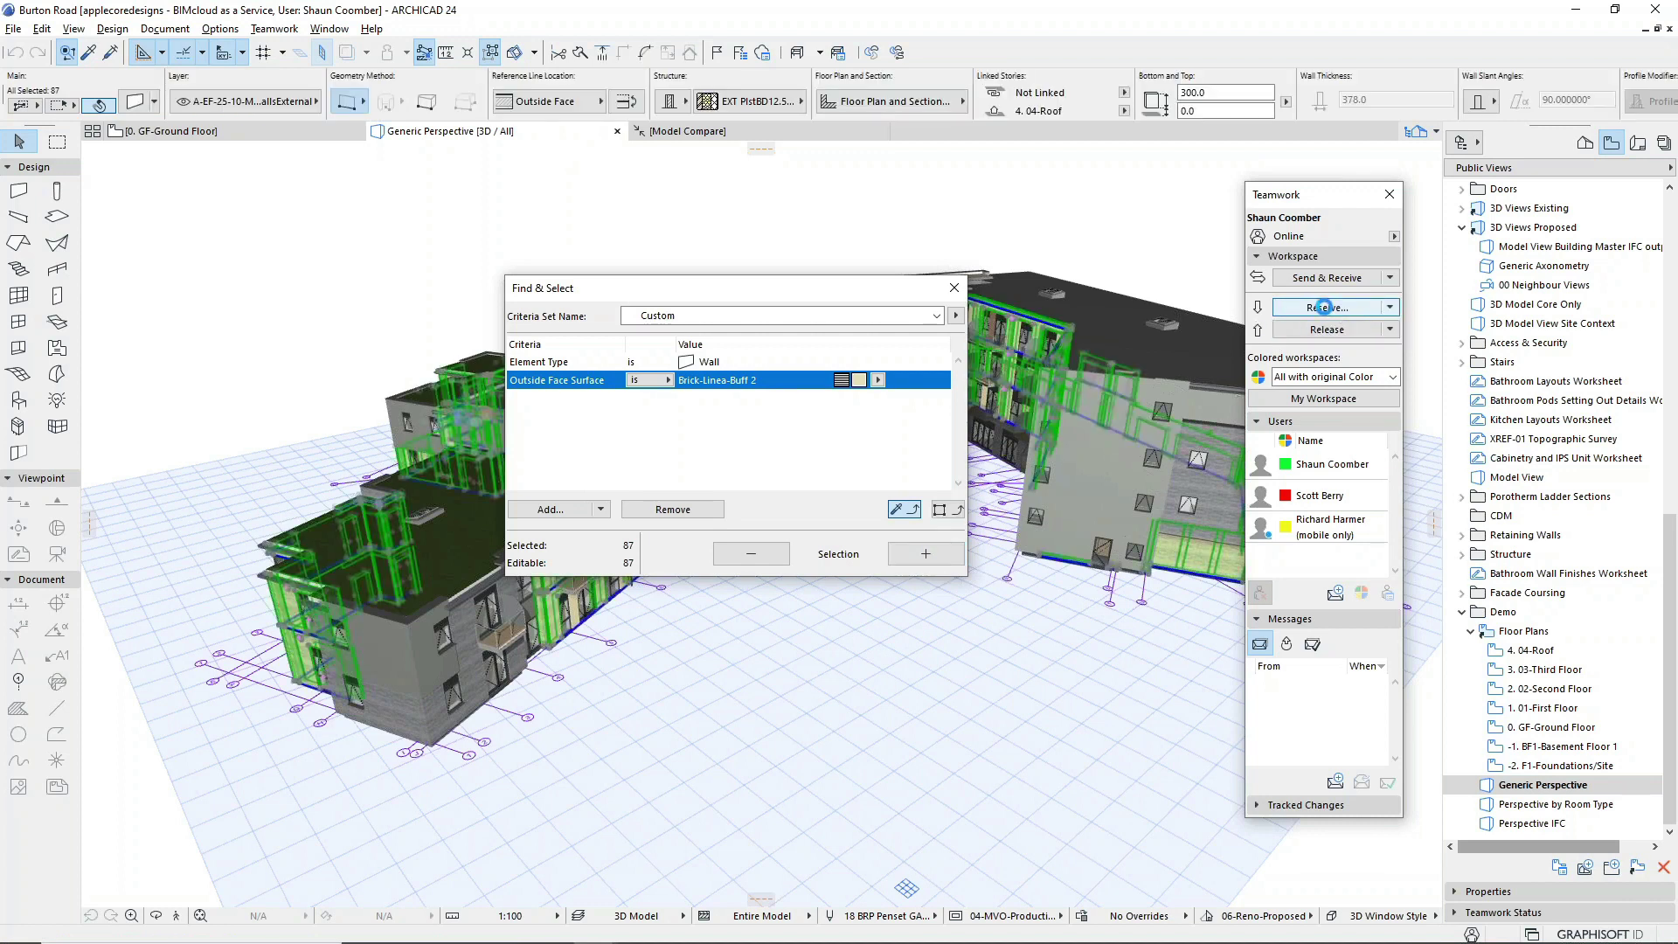
- Show the Surface Painter palette and search its surfaces for "brick linea"
left_click(327, 28)
mouse_move(475, 283)
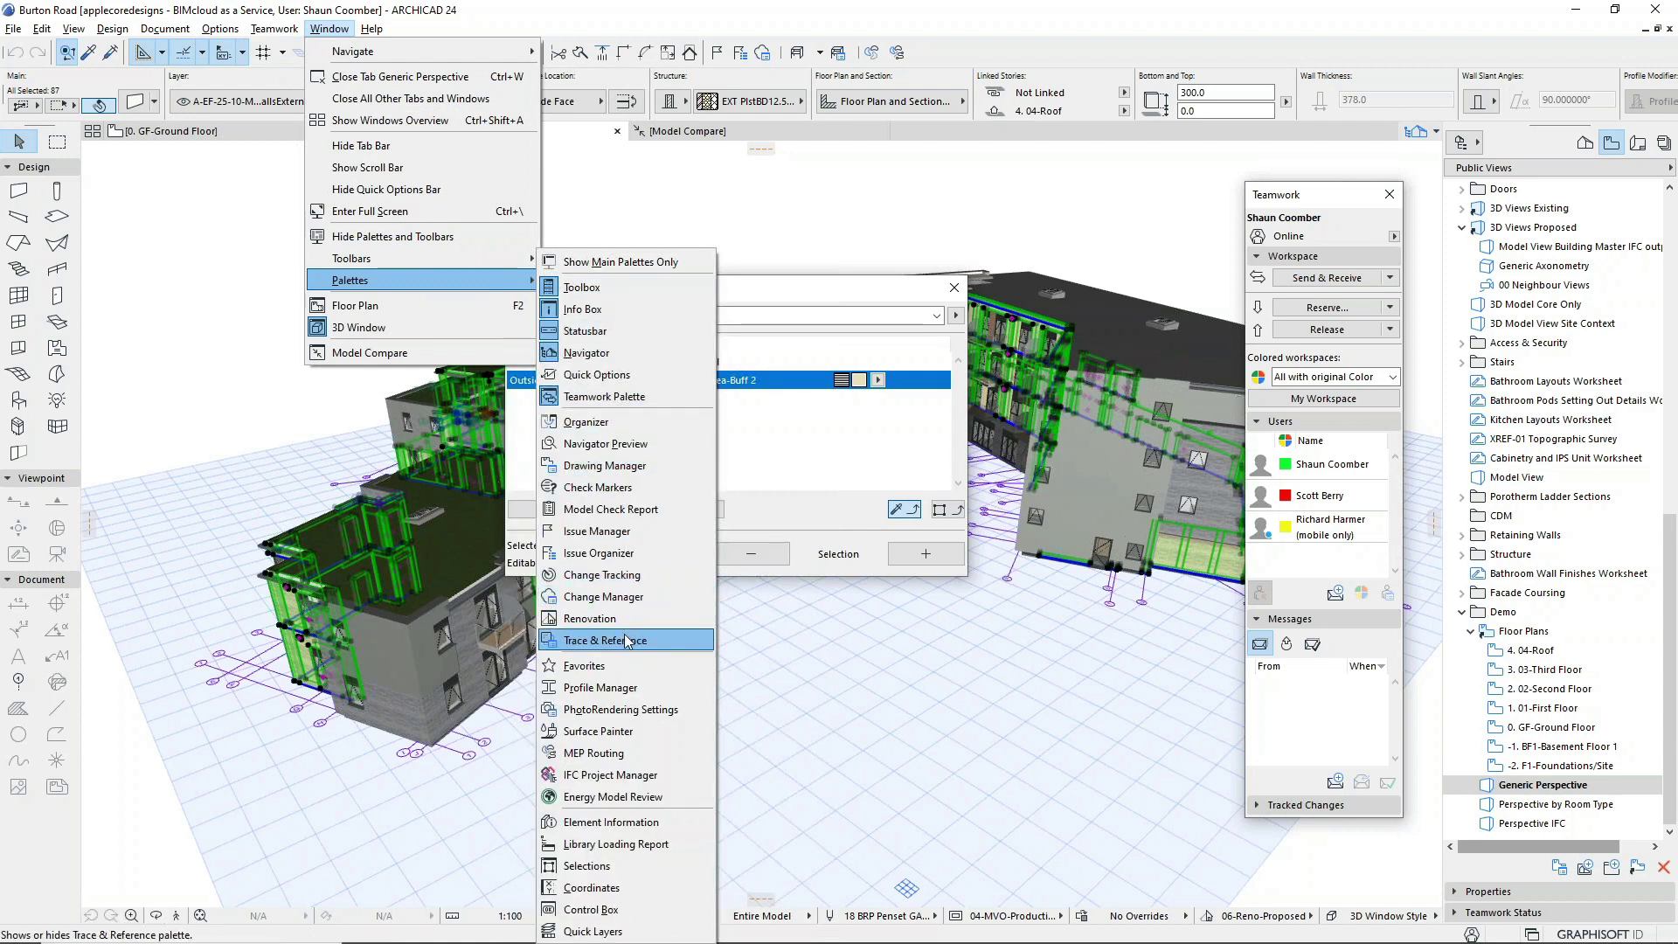
left_click(623, 732)
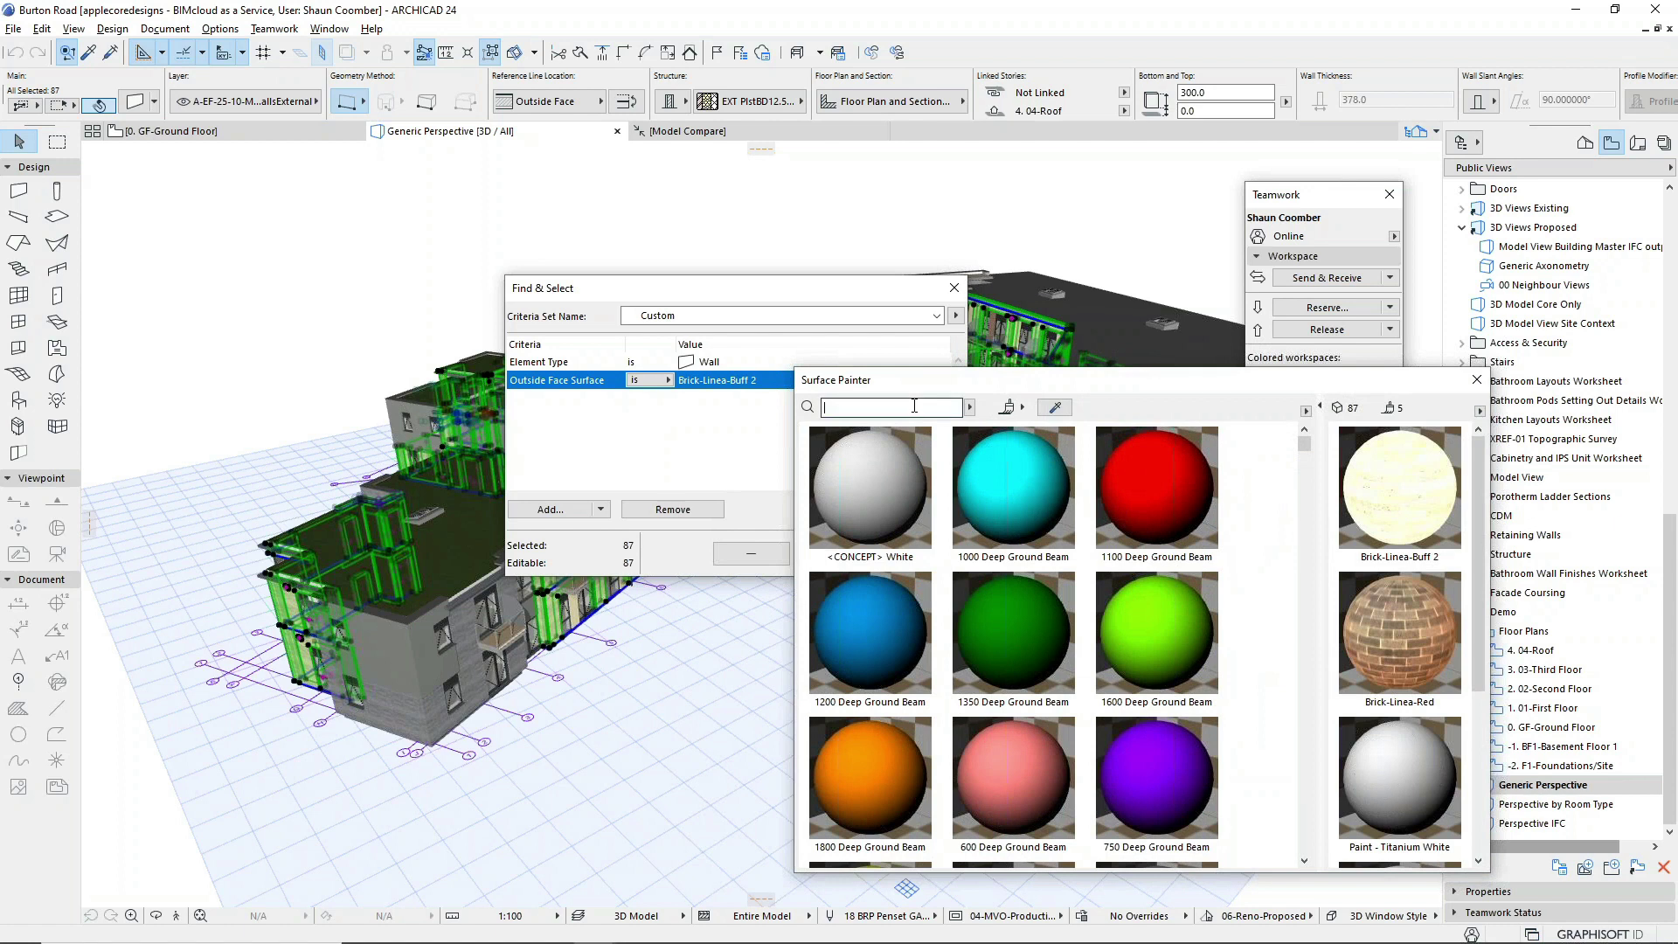
left_click(914, 405)
type("brick linea")
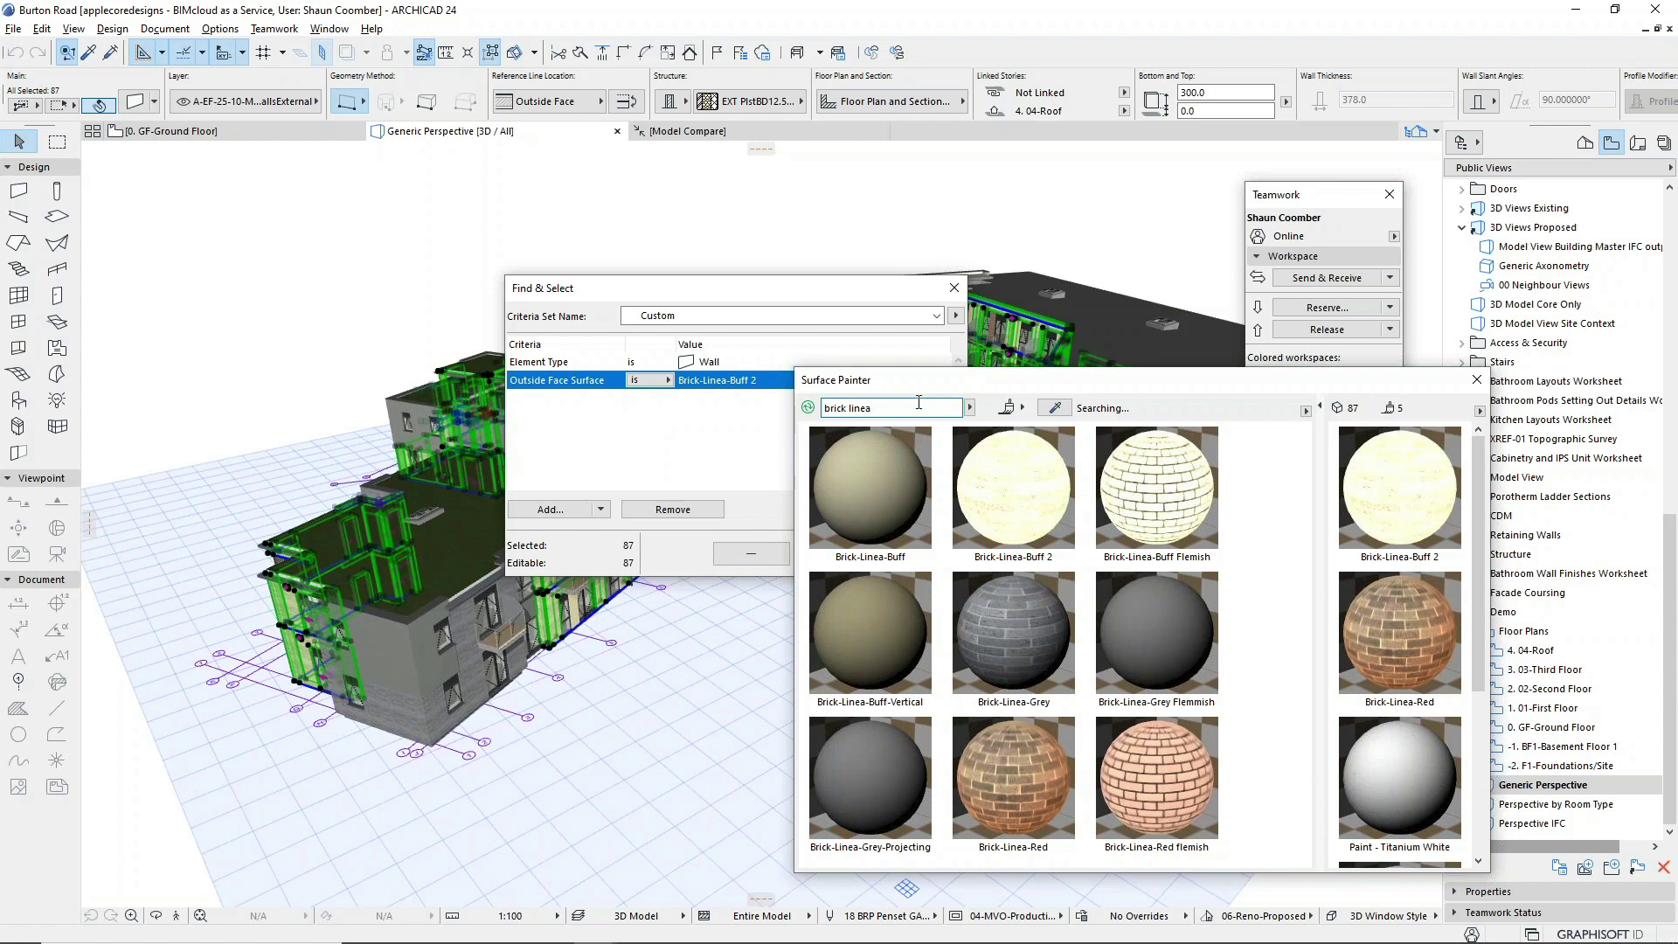
left_click_drag(911, 381, 766, 368)
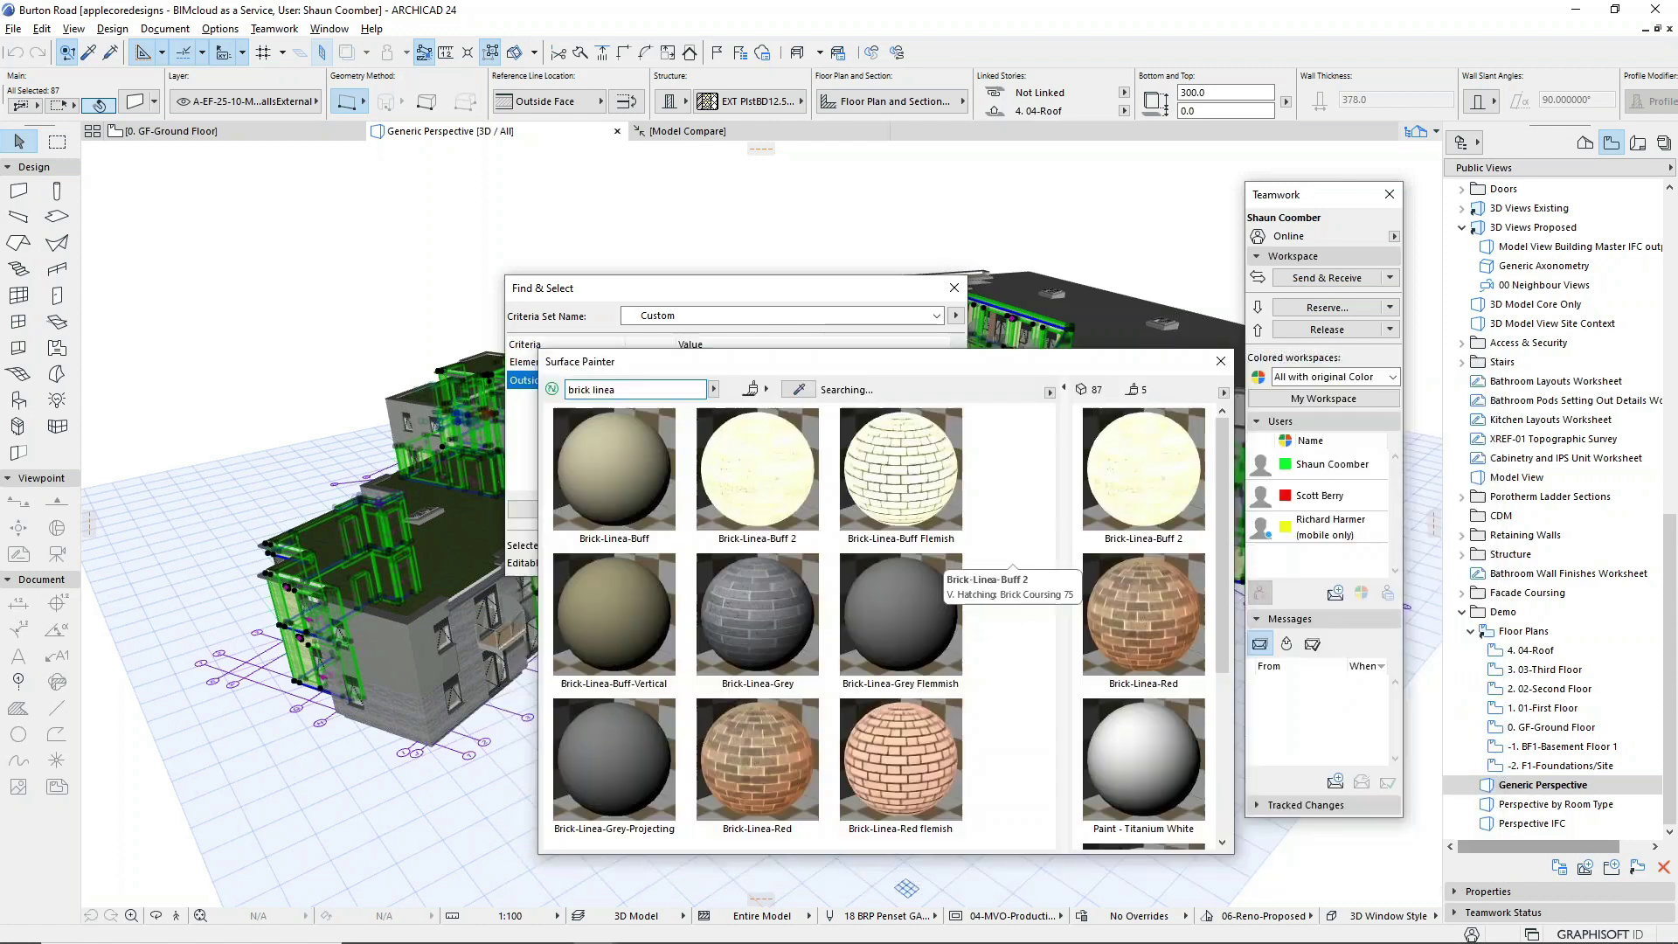
- Paint the selected walls with the Brick-Linea-Red flemish surface, close Surface Painter and Find & Select, and deselect the walls
left_click(781, 752)
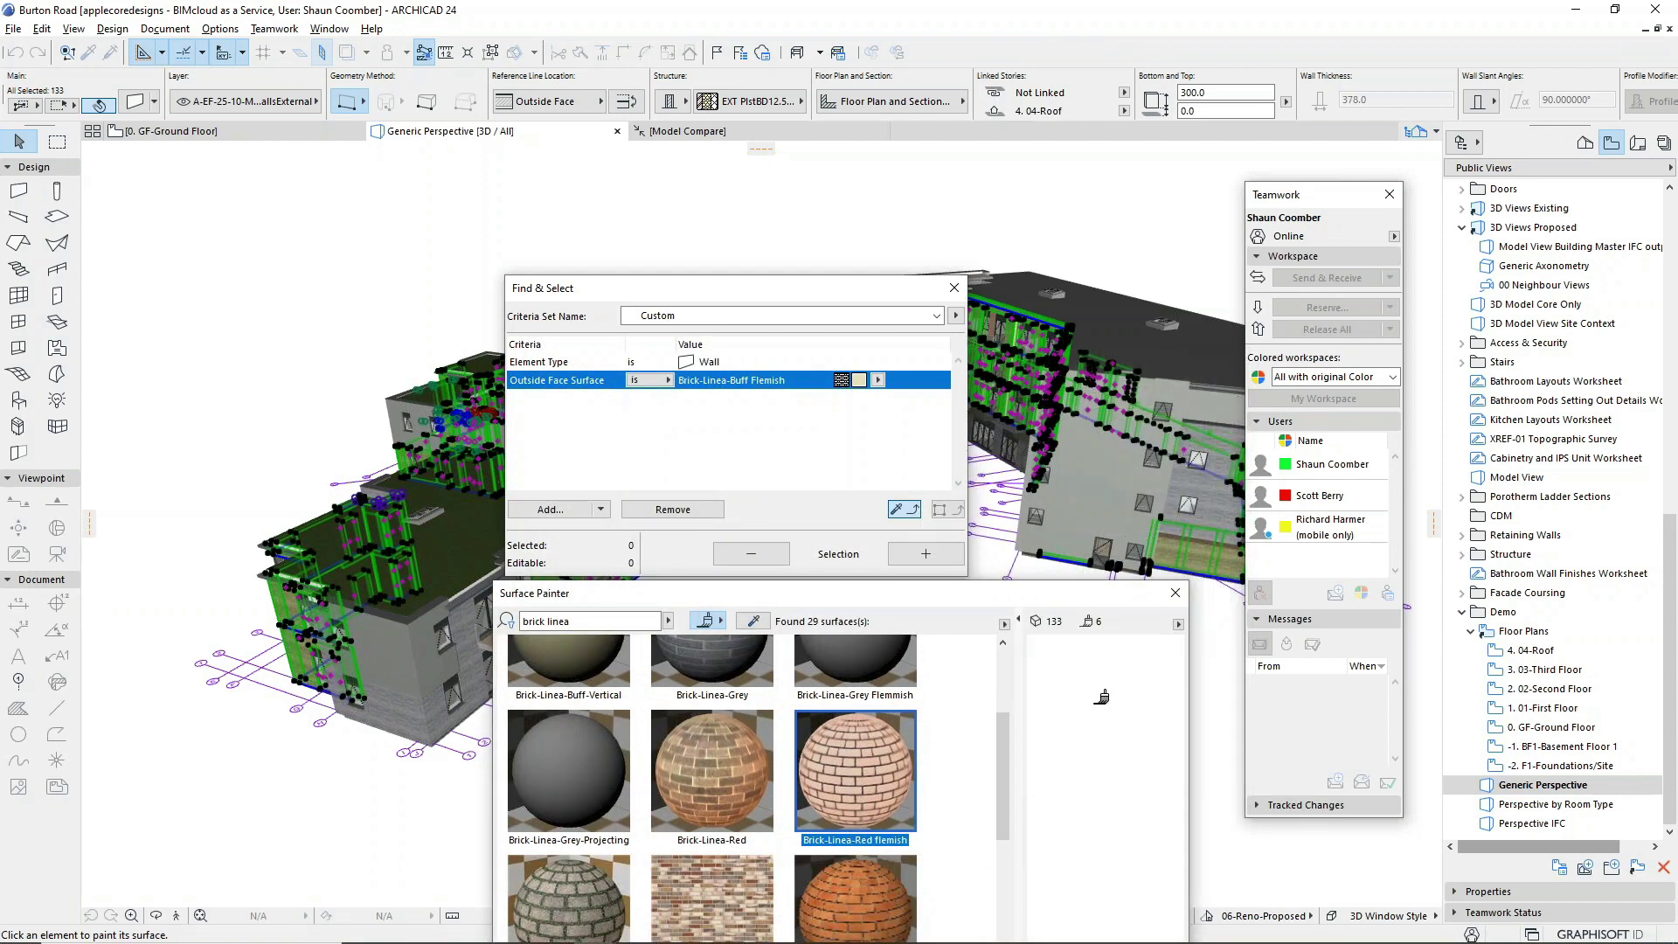
left_click(1175, 593)
left_click(952, 292)
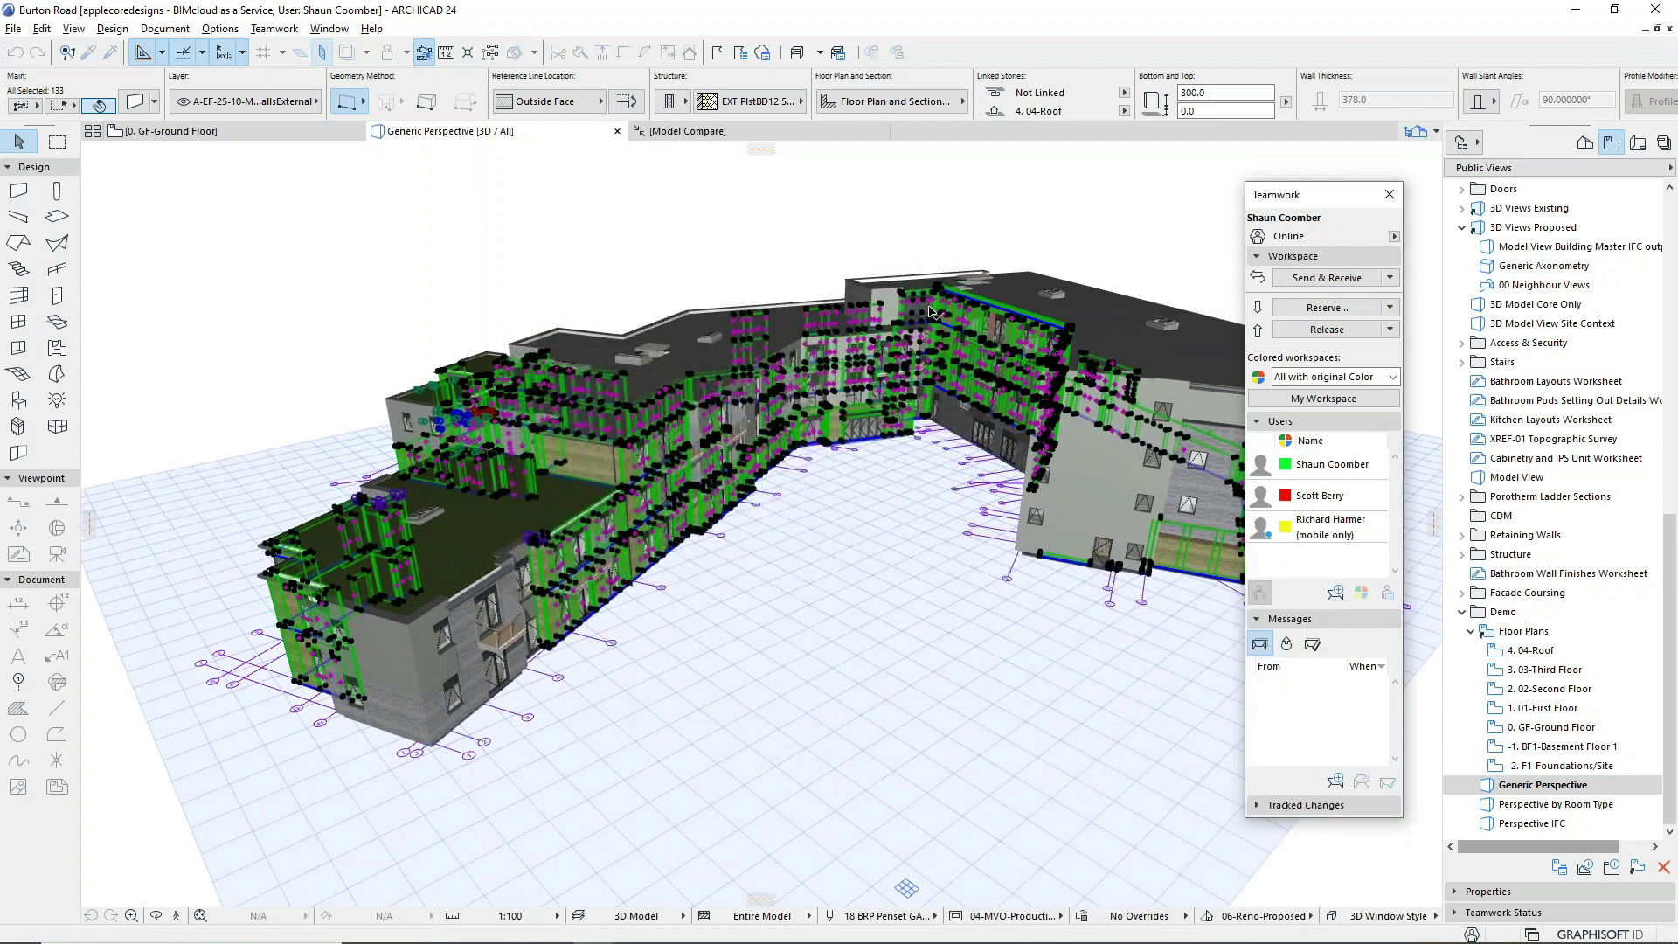
key("Escape")
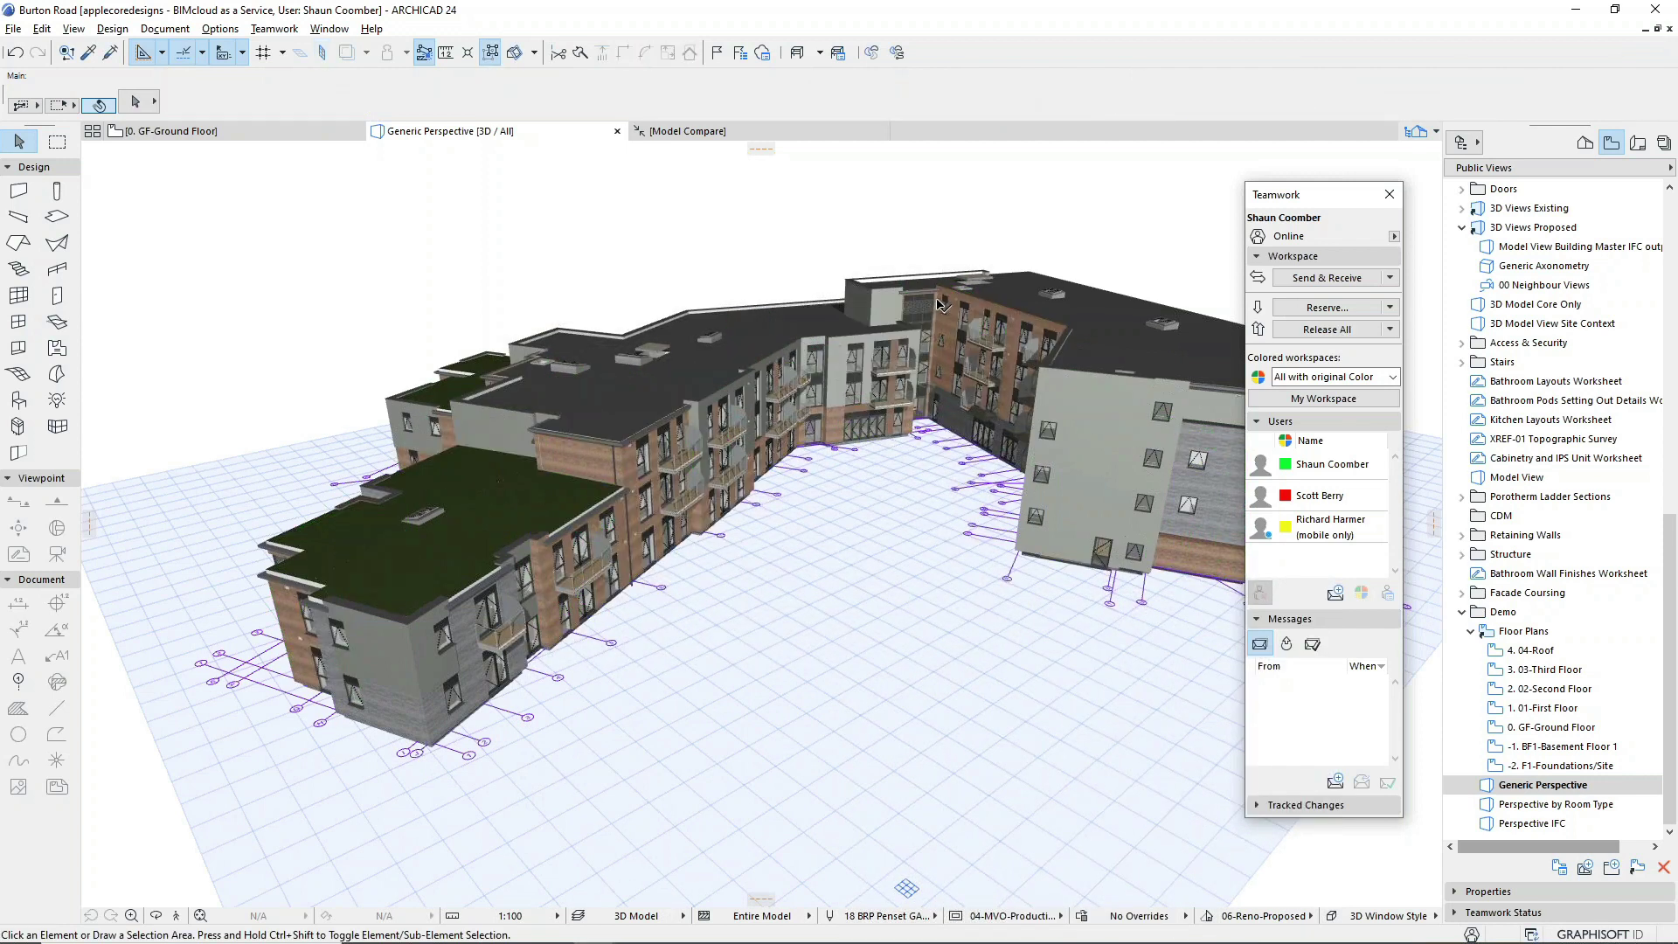
- Send the teammate with the red workspace the message "How are you getting on?" with a captured close-up view of the building's grey end block
scroll(961, 367, "up", 3)
middle_click_drag(937, 387, 1190, 499, "shift")
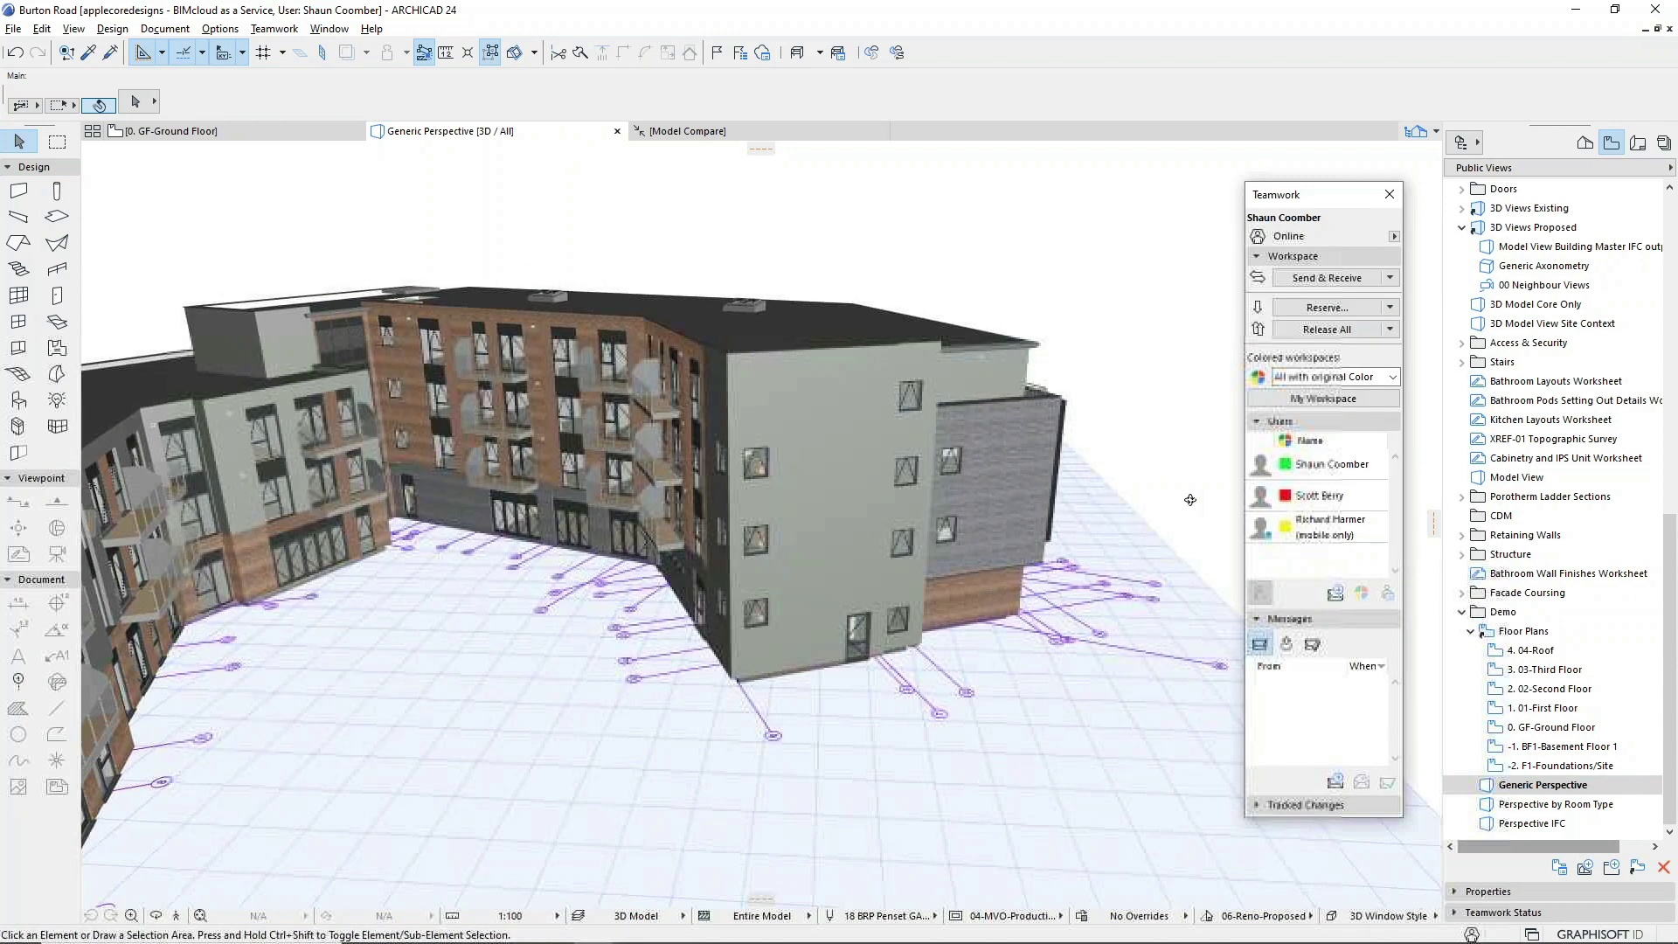
left_click(1308, 499)
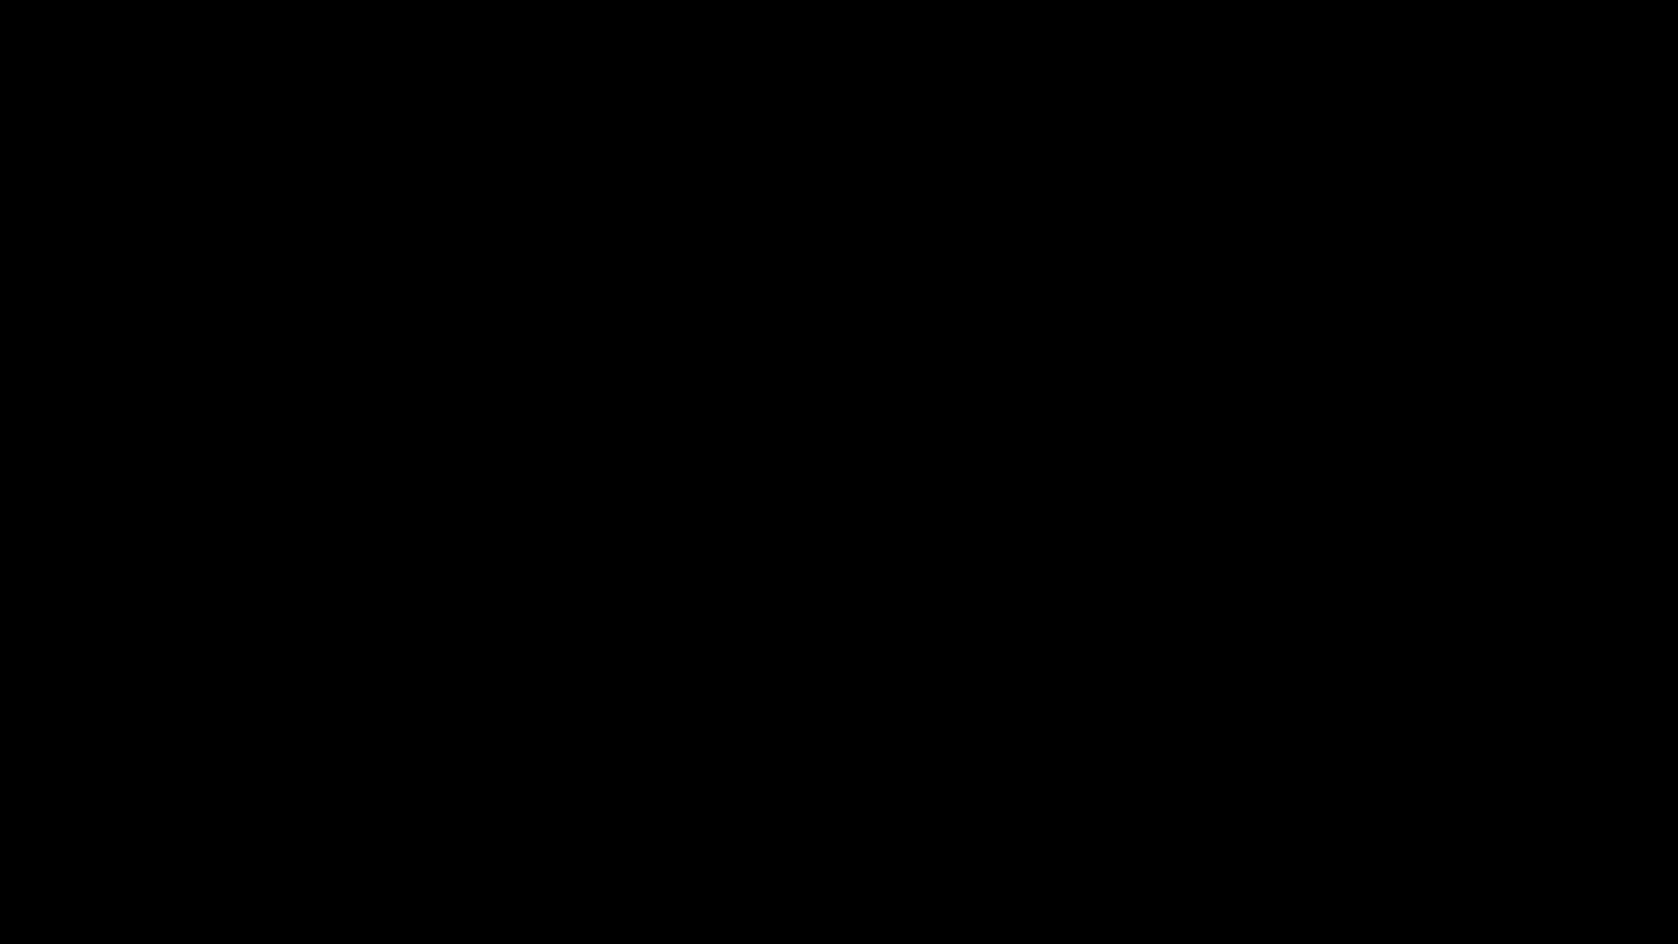
double_click(1310, 496)
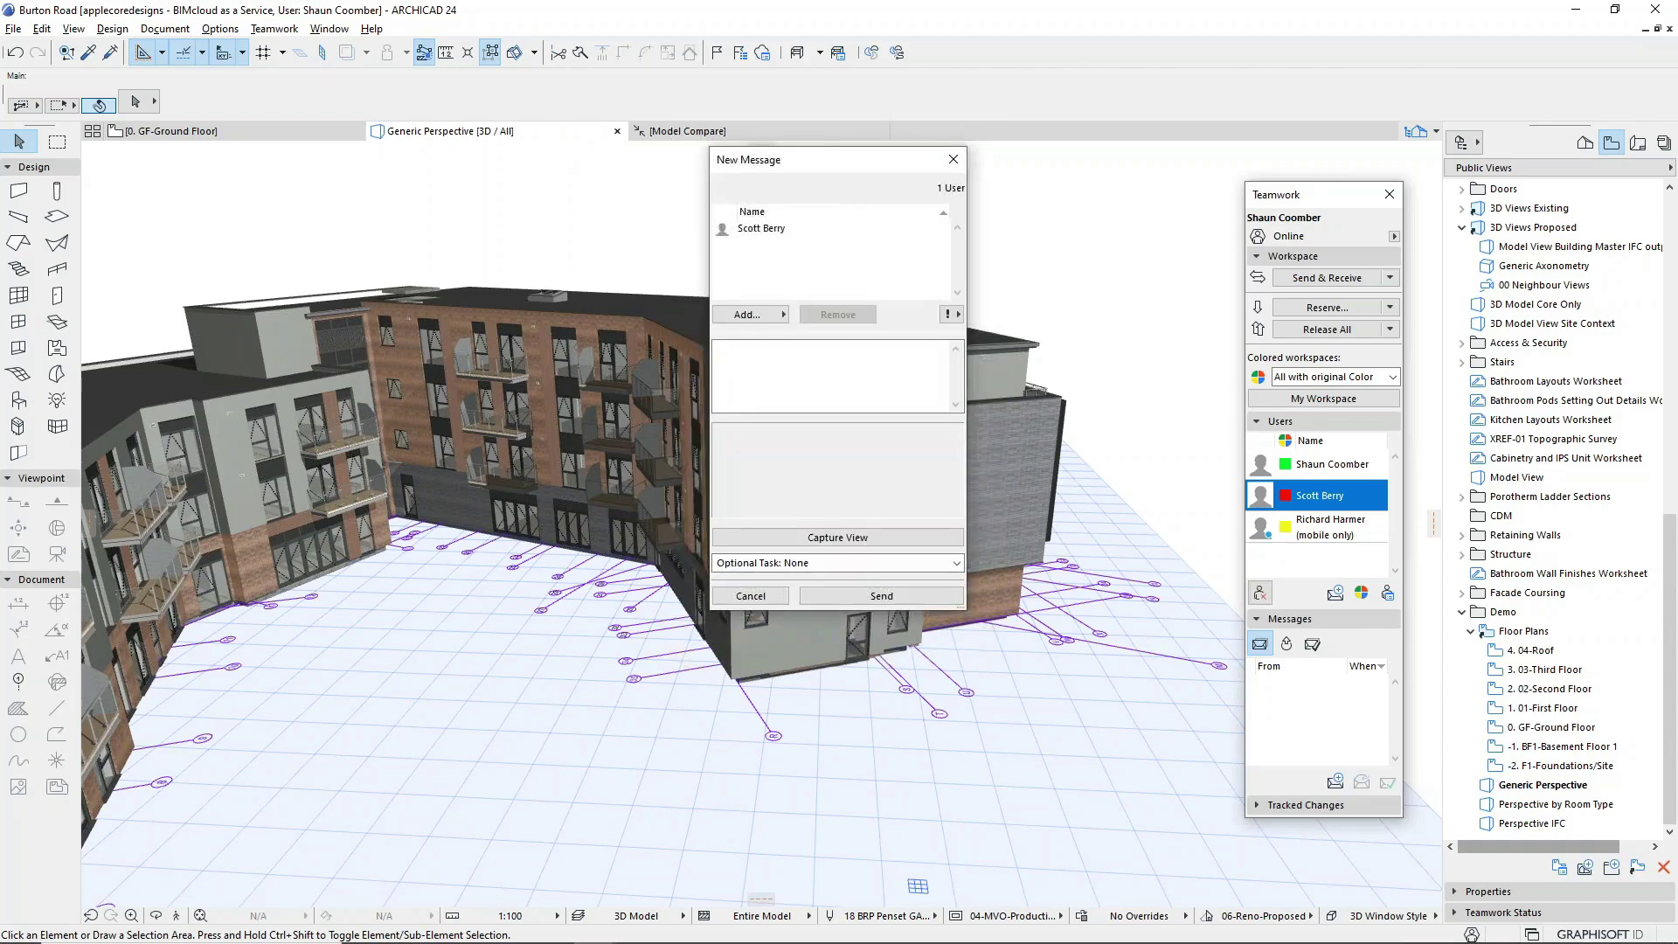
left_click(815, 537)
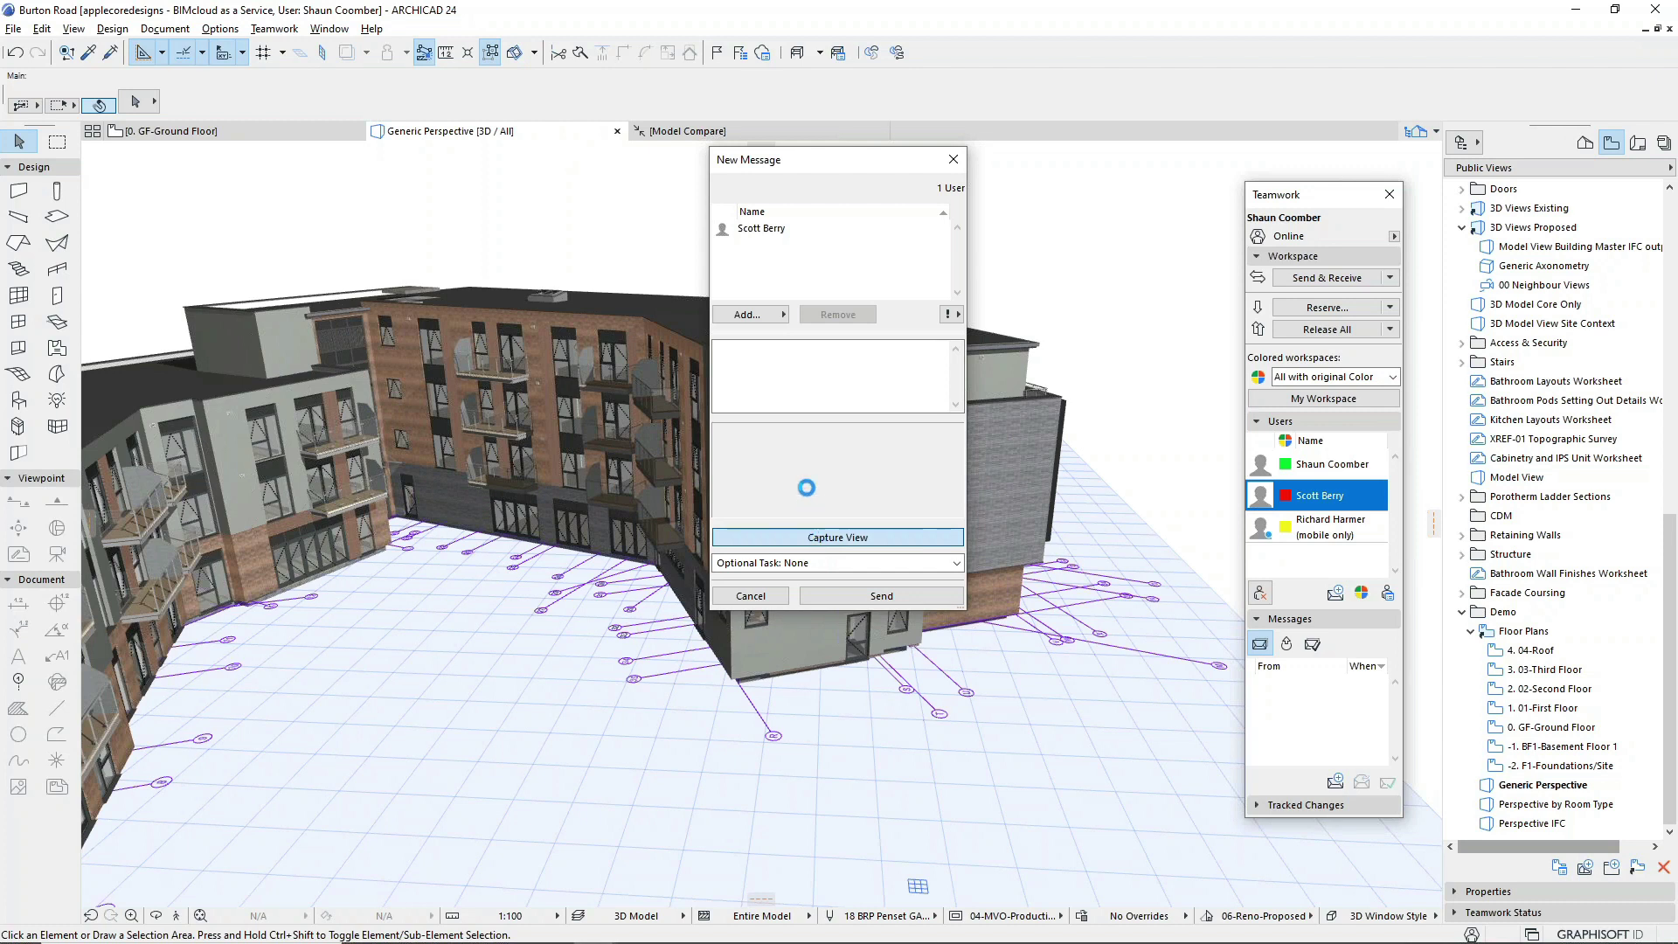
left_click(772, 364)
type("H")
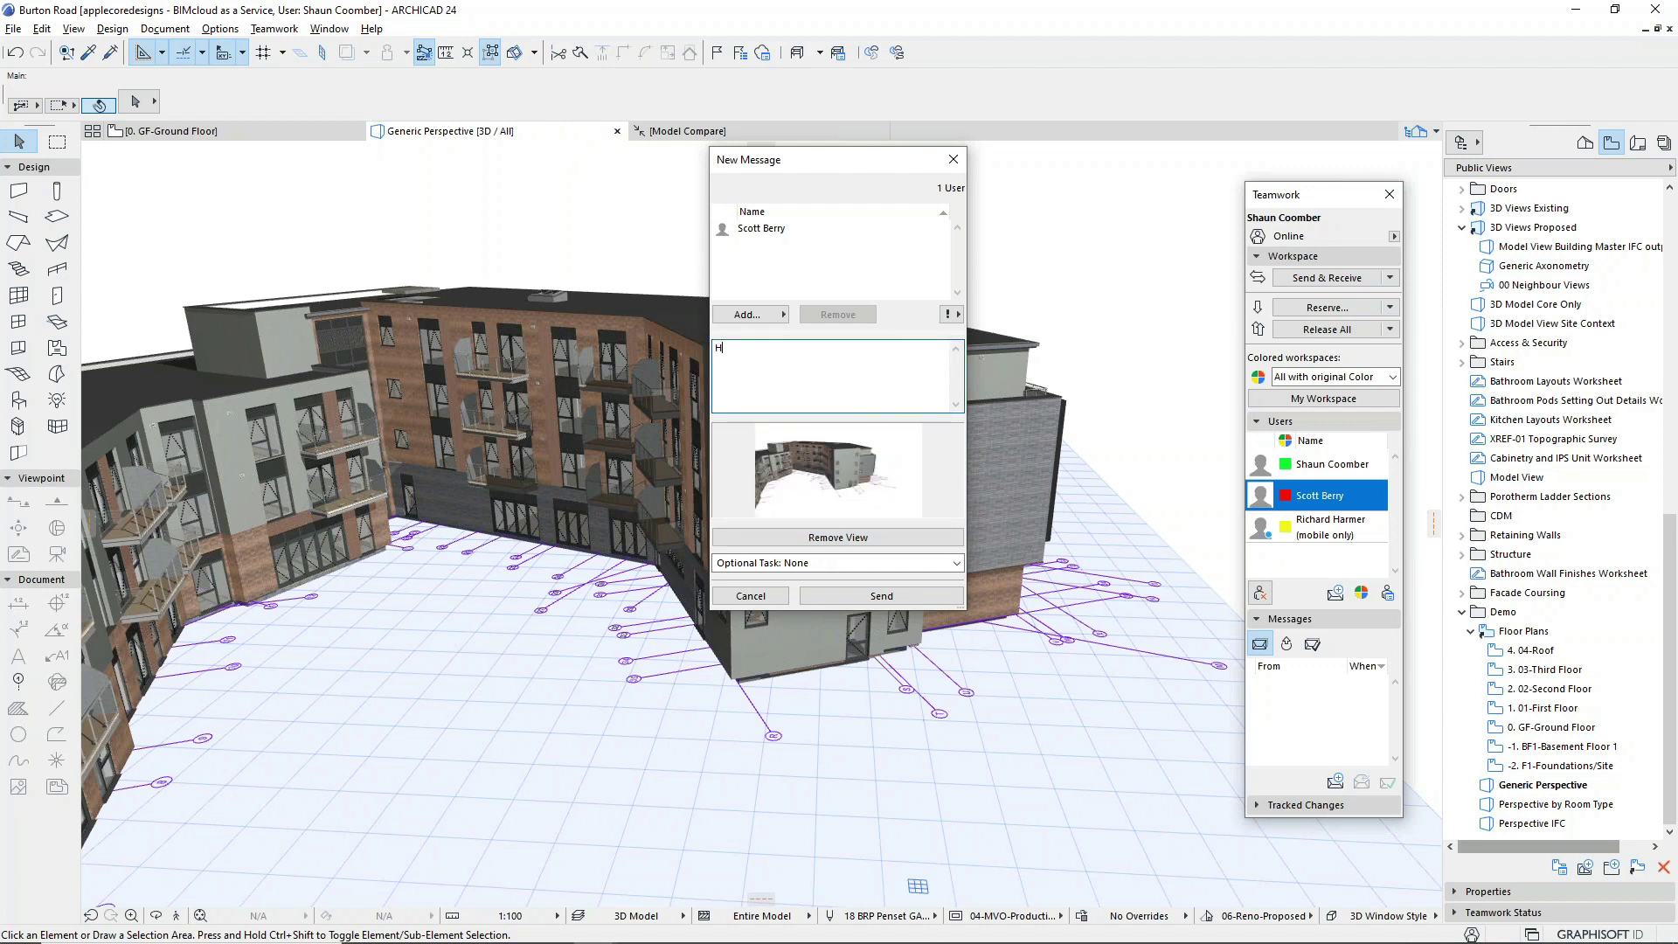
type("ow are you getting on?")
left_click(881, 595)
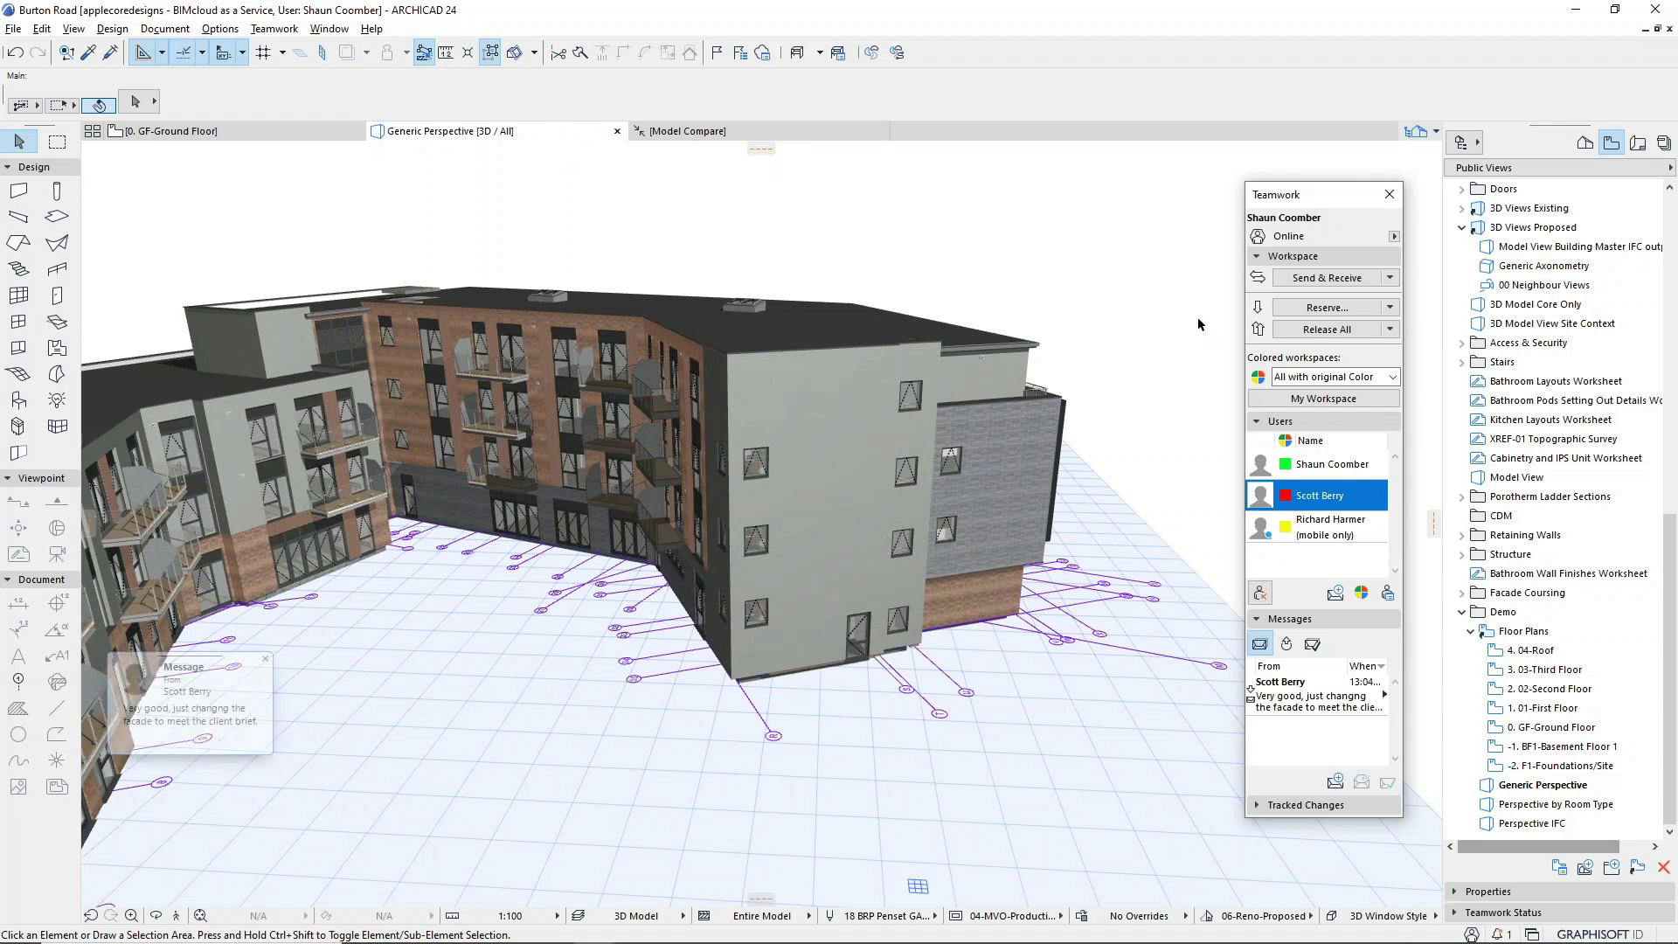
- Open the teammate's reply from its notification and move the message to Completed
left_click(196, 721)
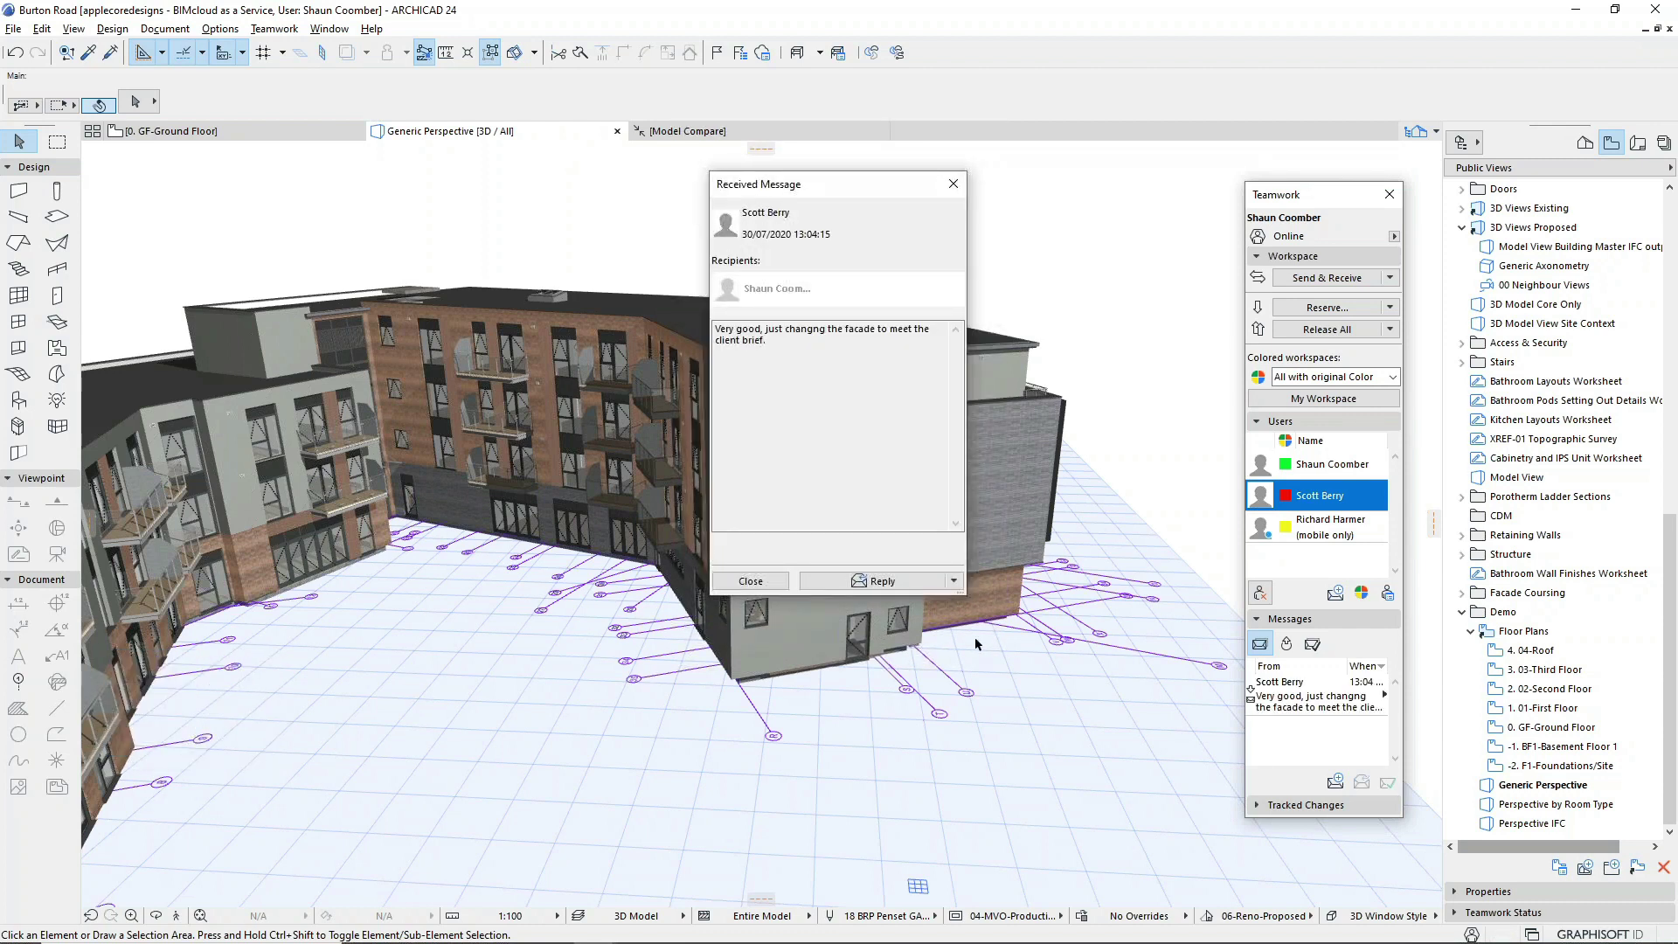
left_click(953, 581)
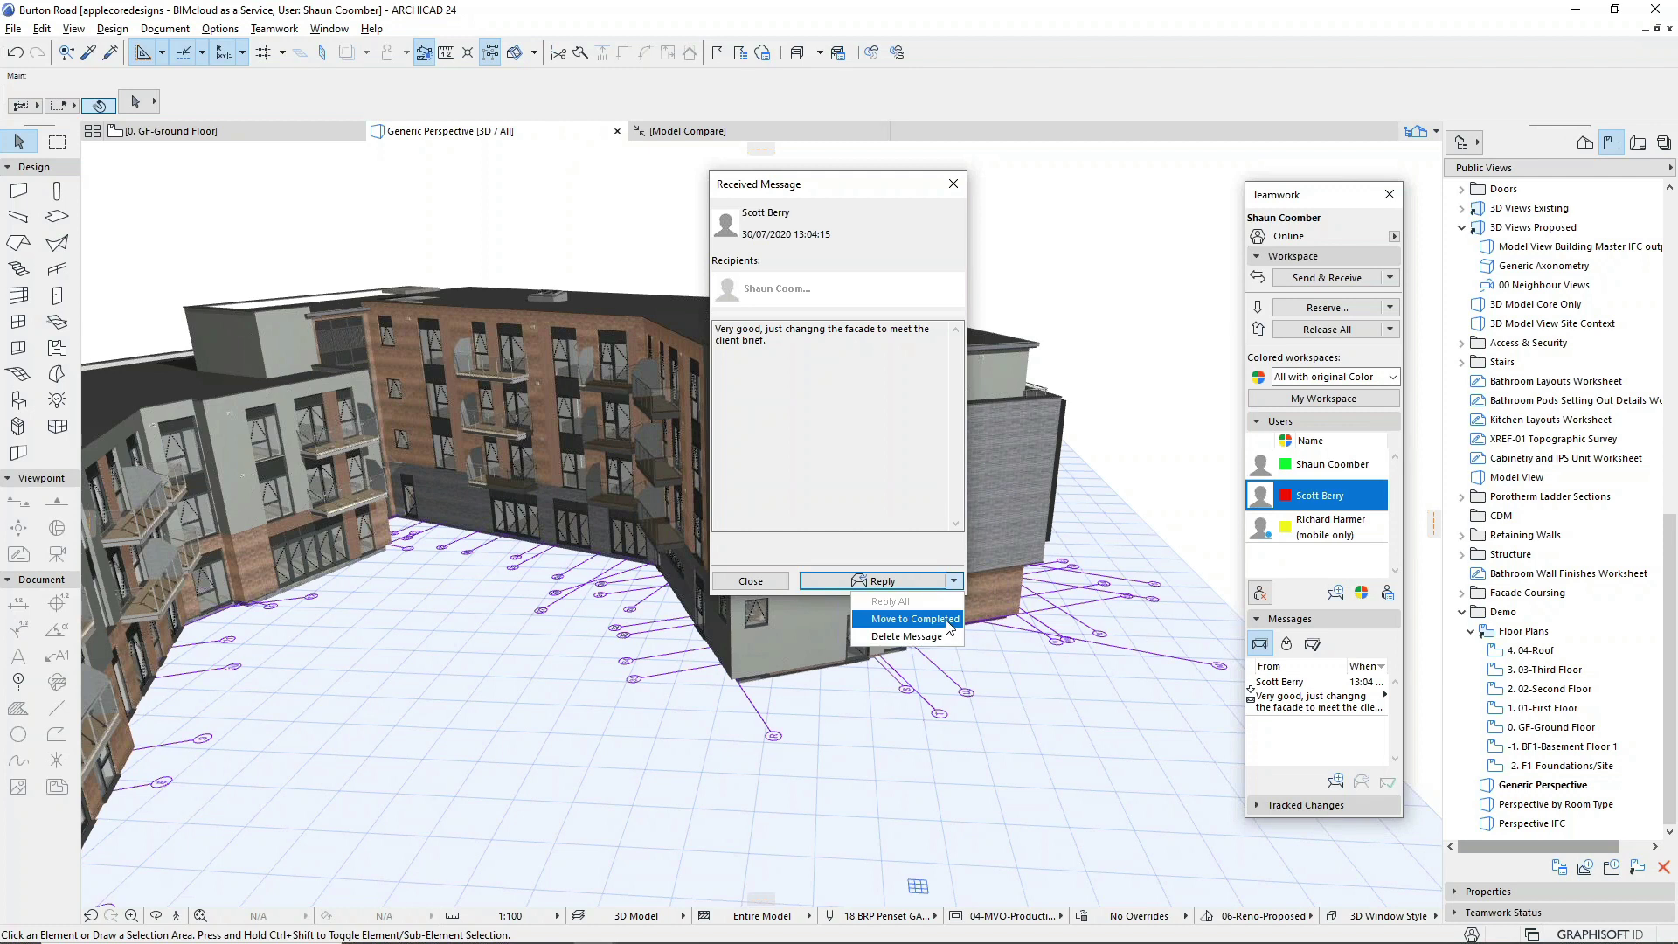
left_click(950, 623)
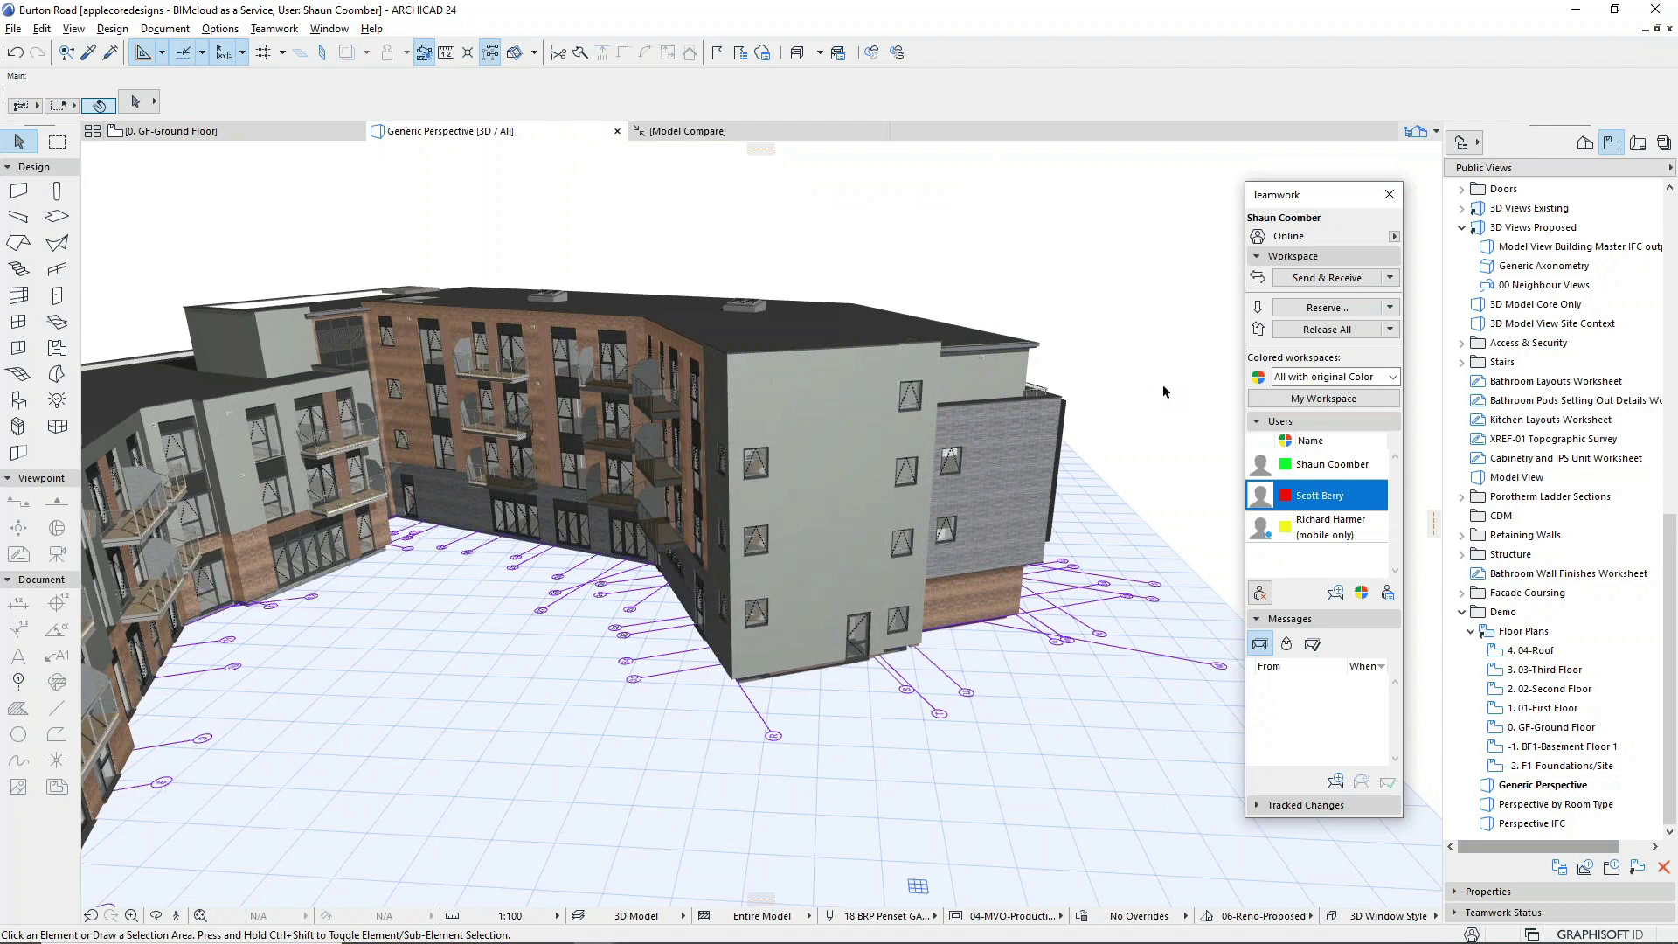
- Send Everyone a message with the optional task Send And Receive, and run that task from the received message
left_click(1335, 594)
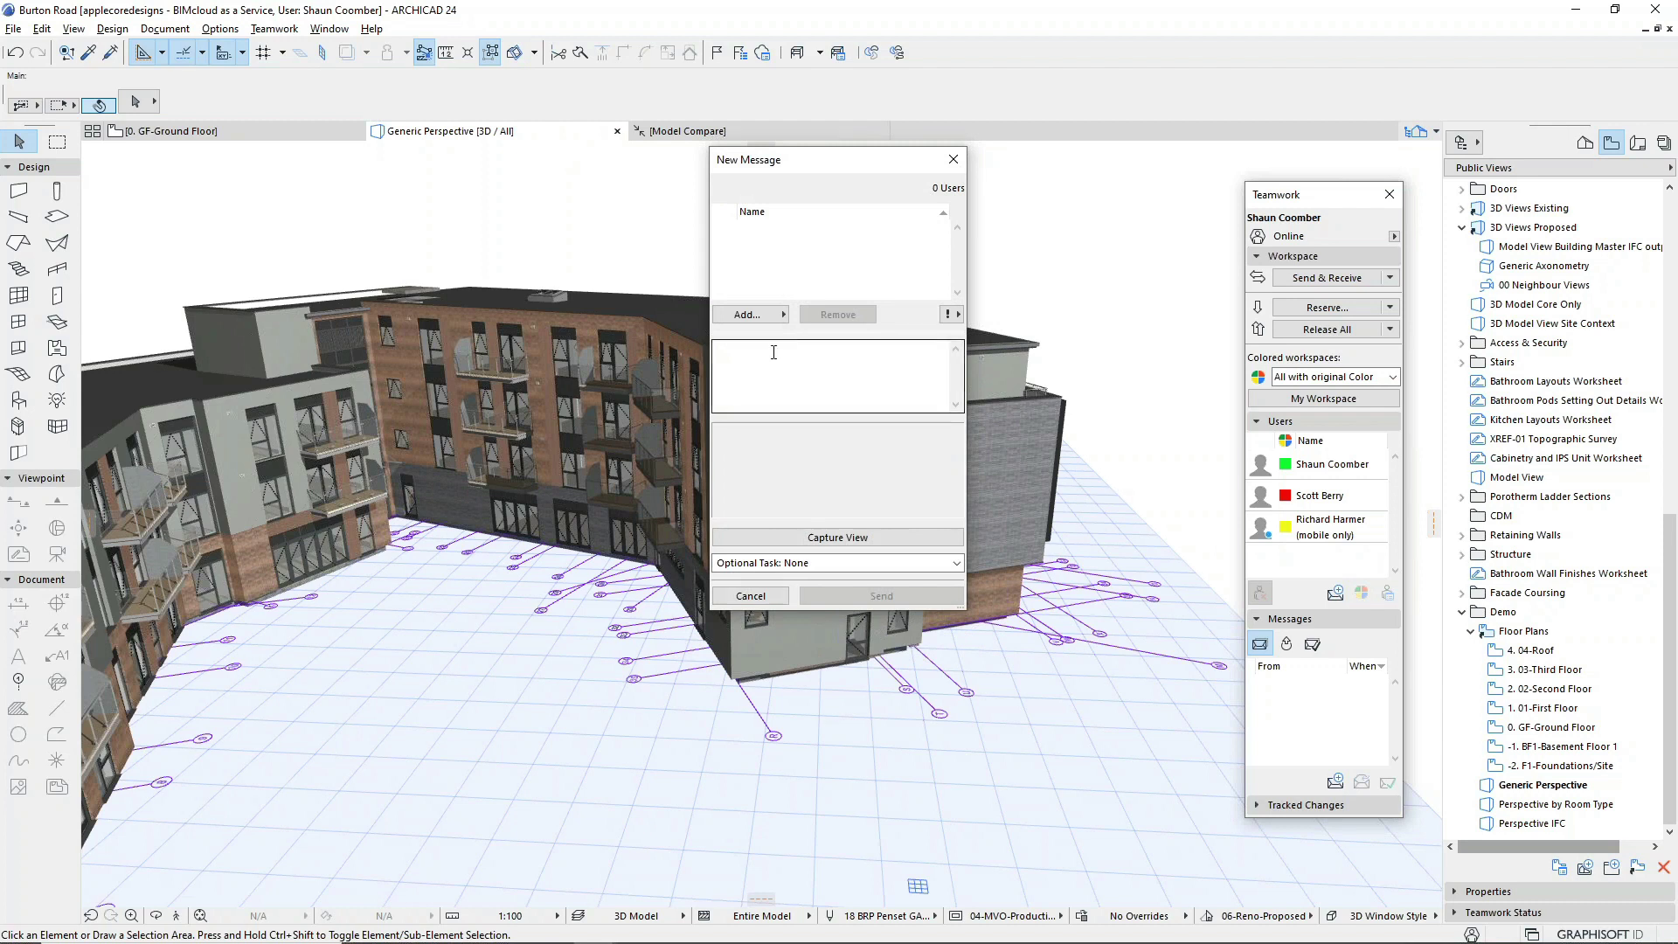
left_click(755, 316)
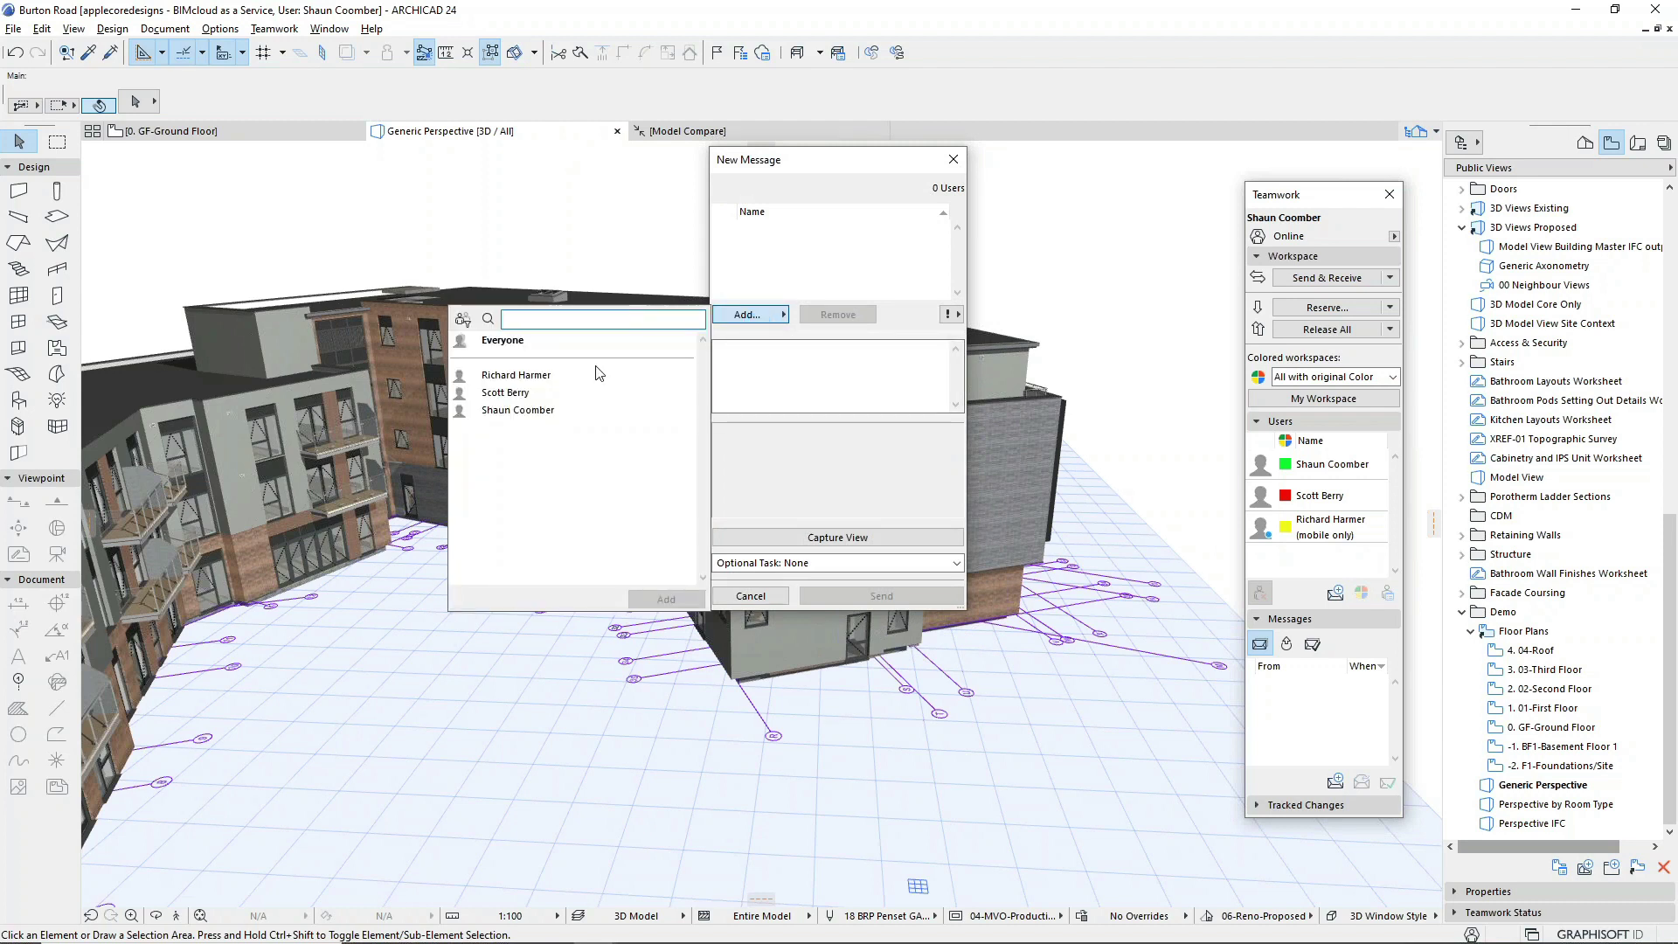
left_click(512, 345)
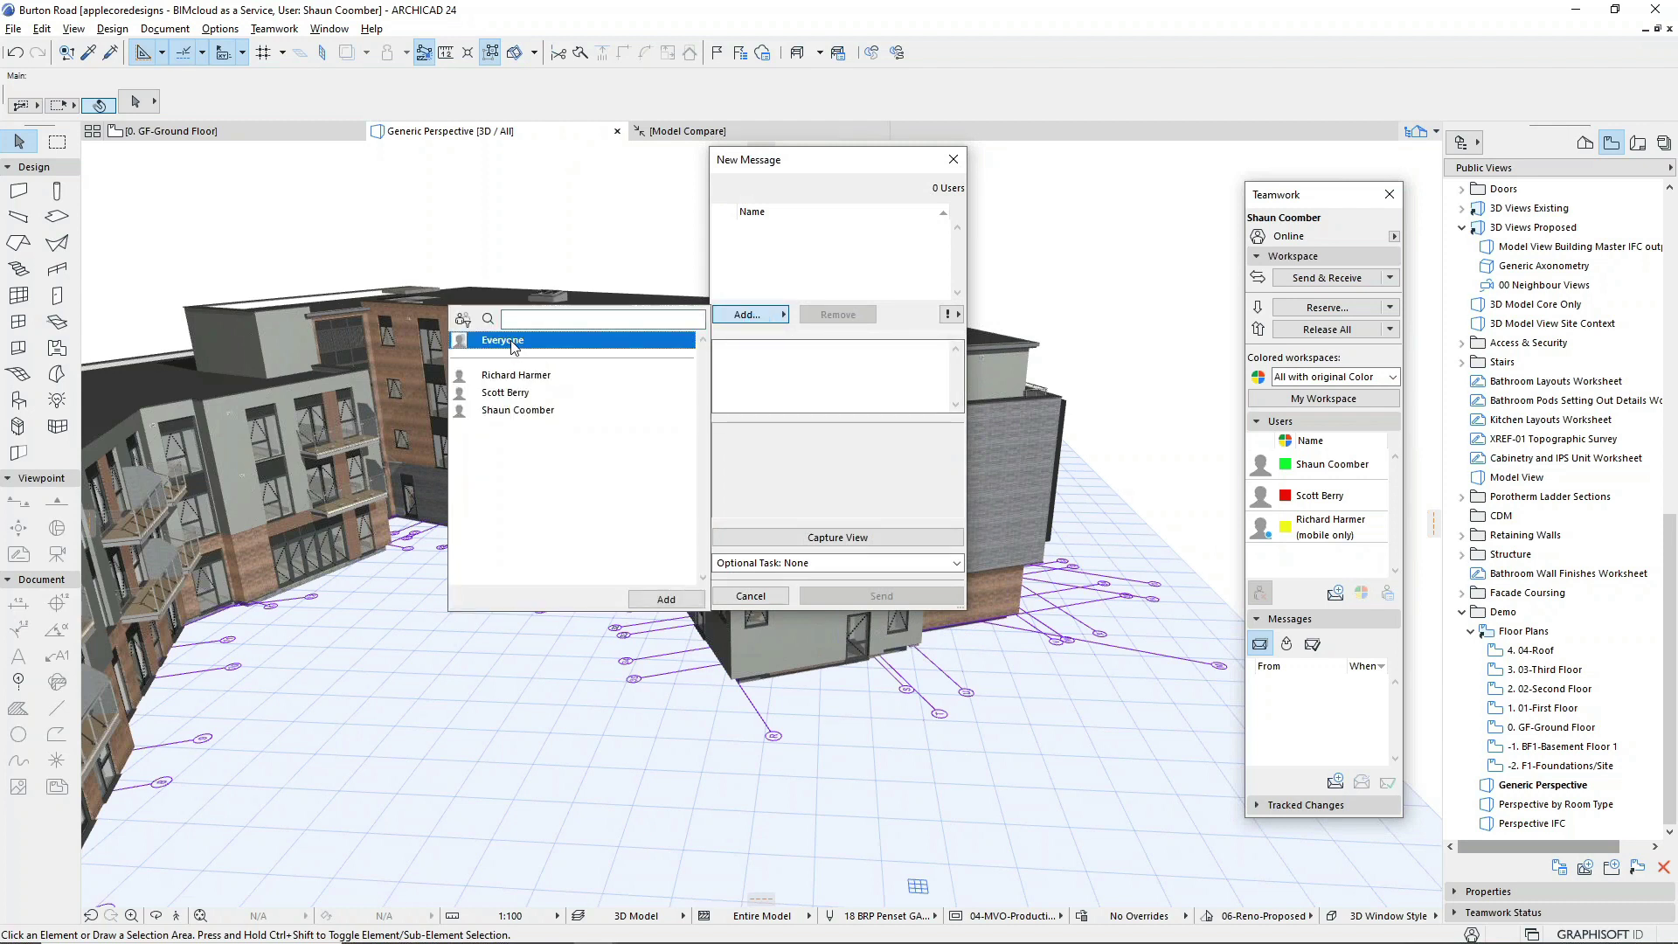
double_click(512, 345)
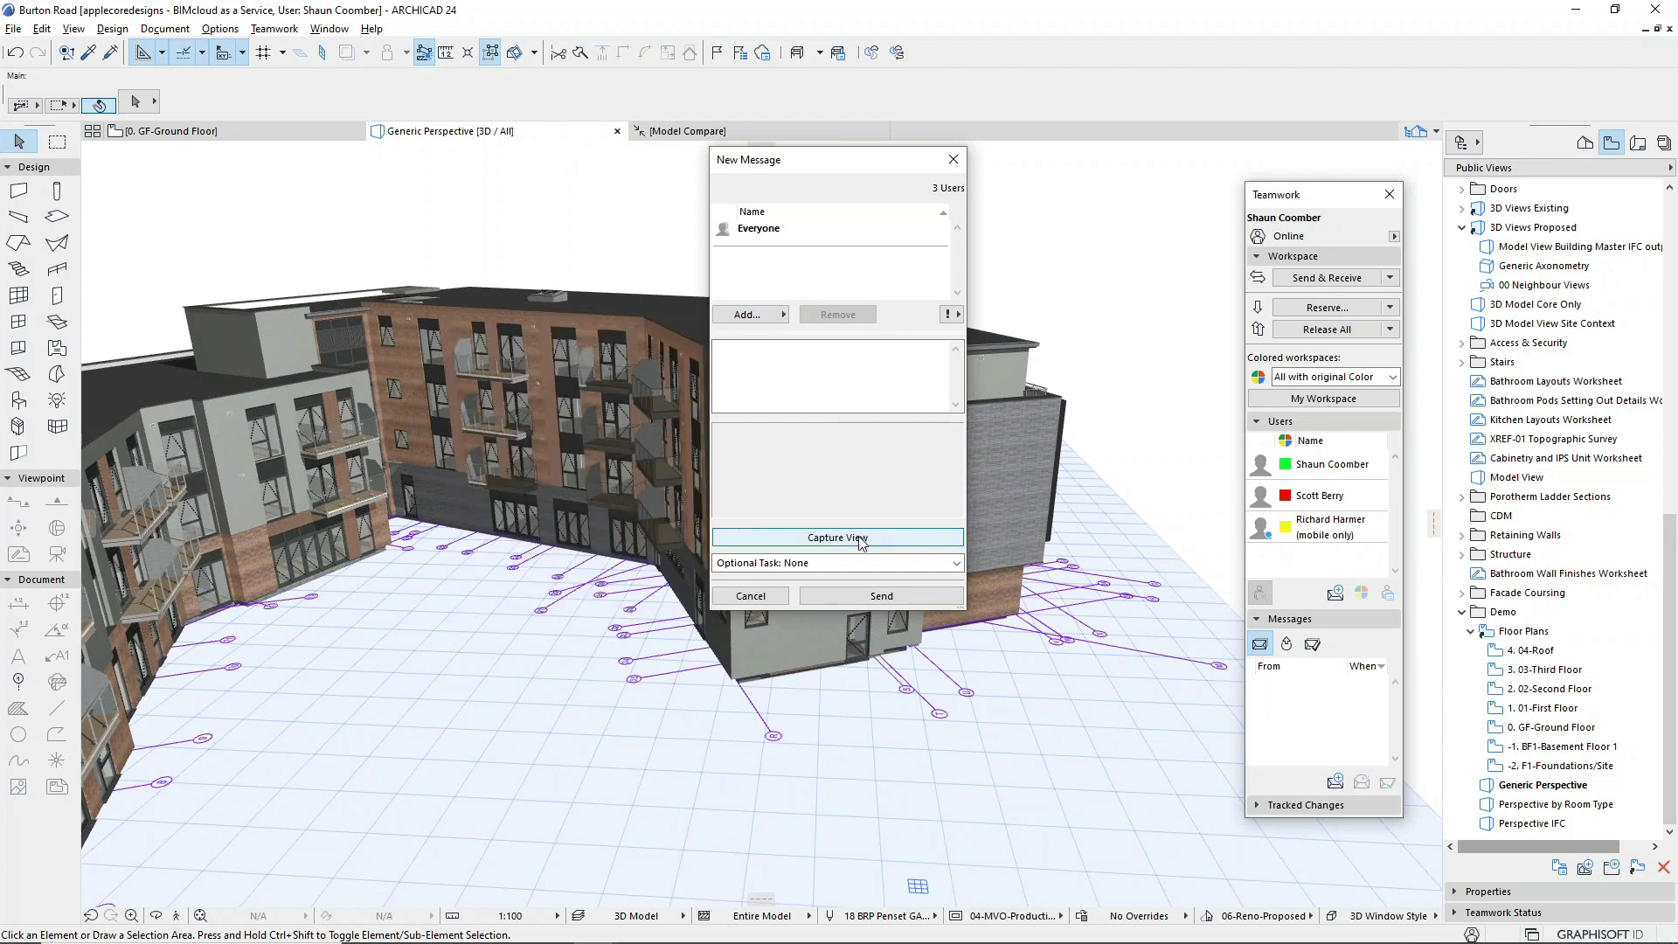
left_click(848, 562)
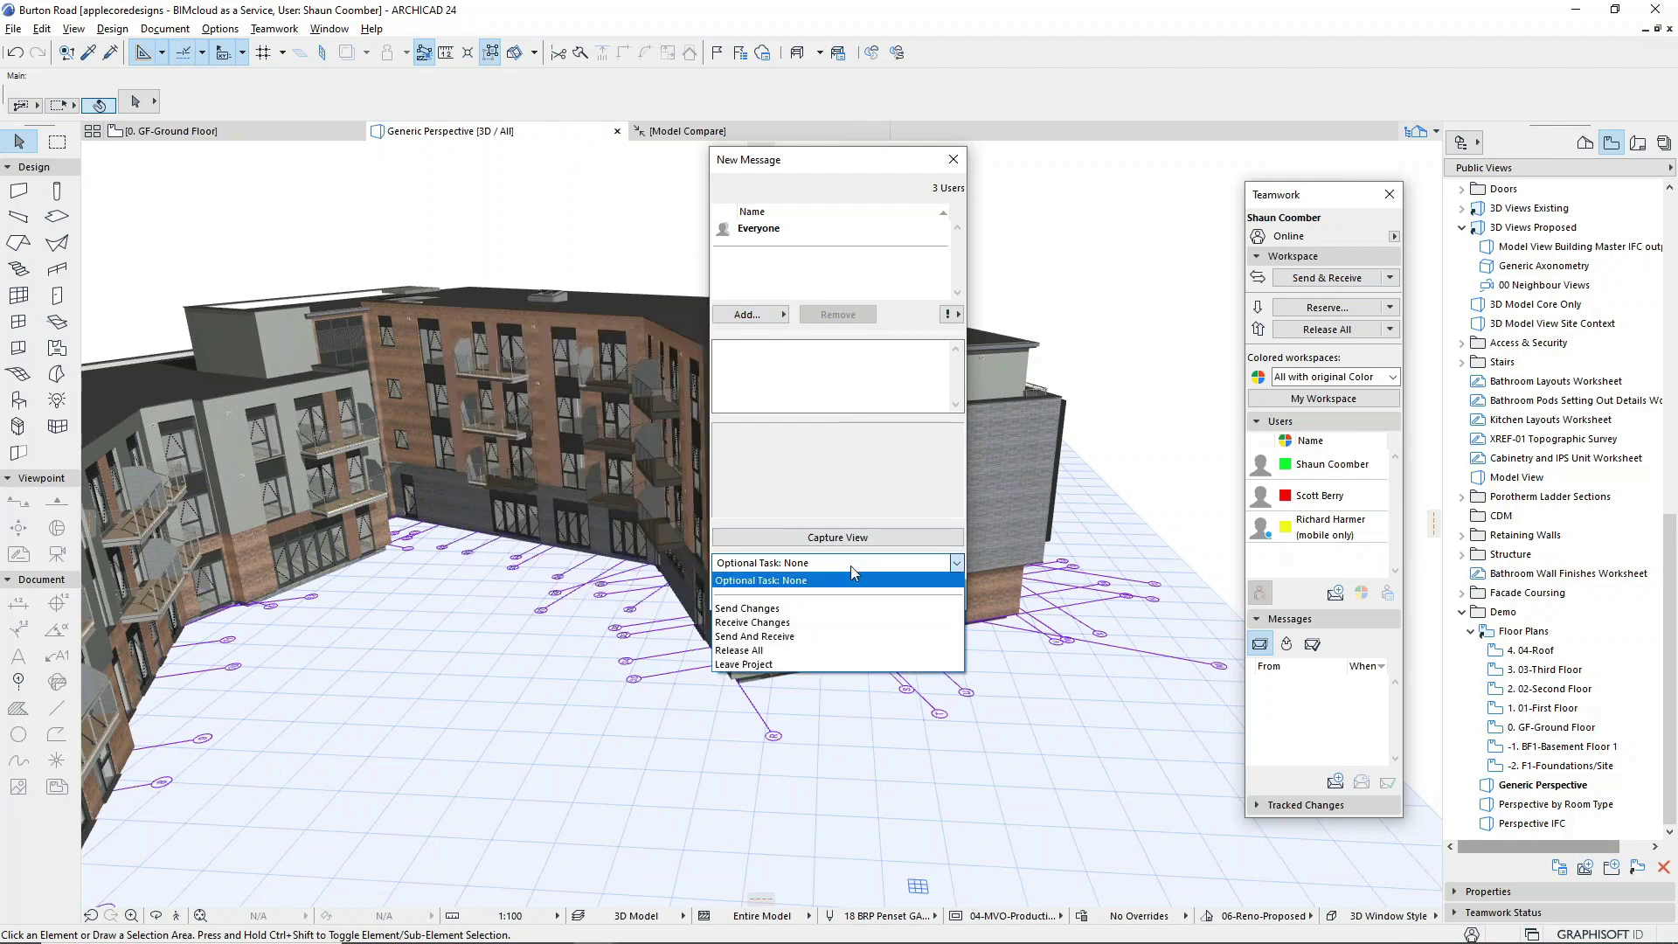
left_click(827, 640)
left_click(846, 593)
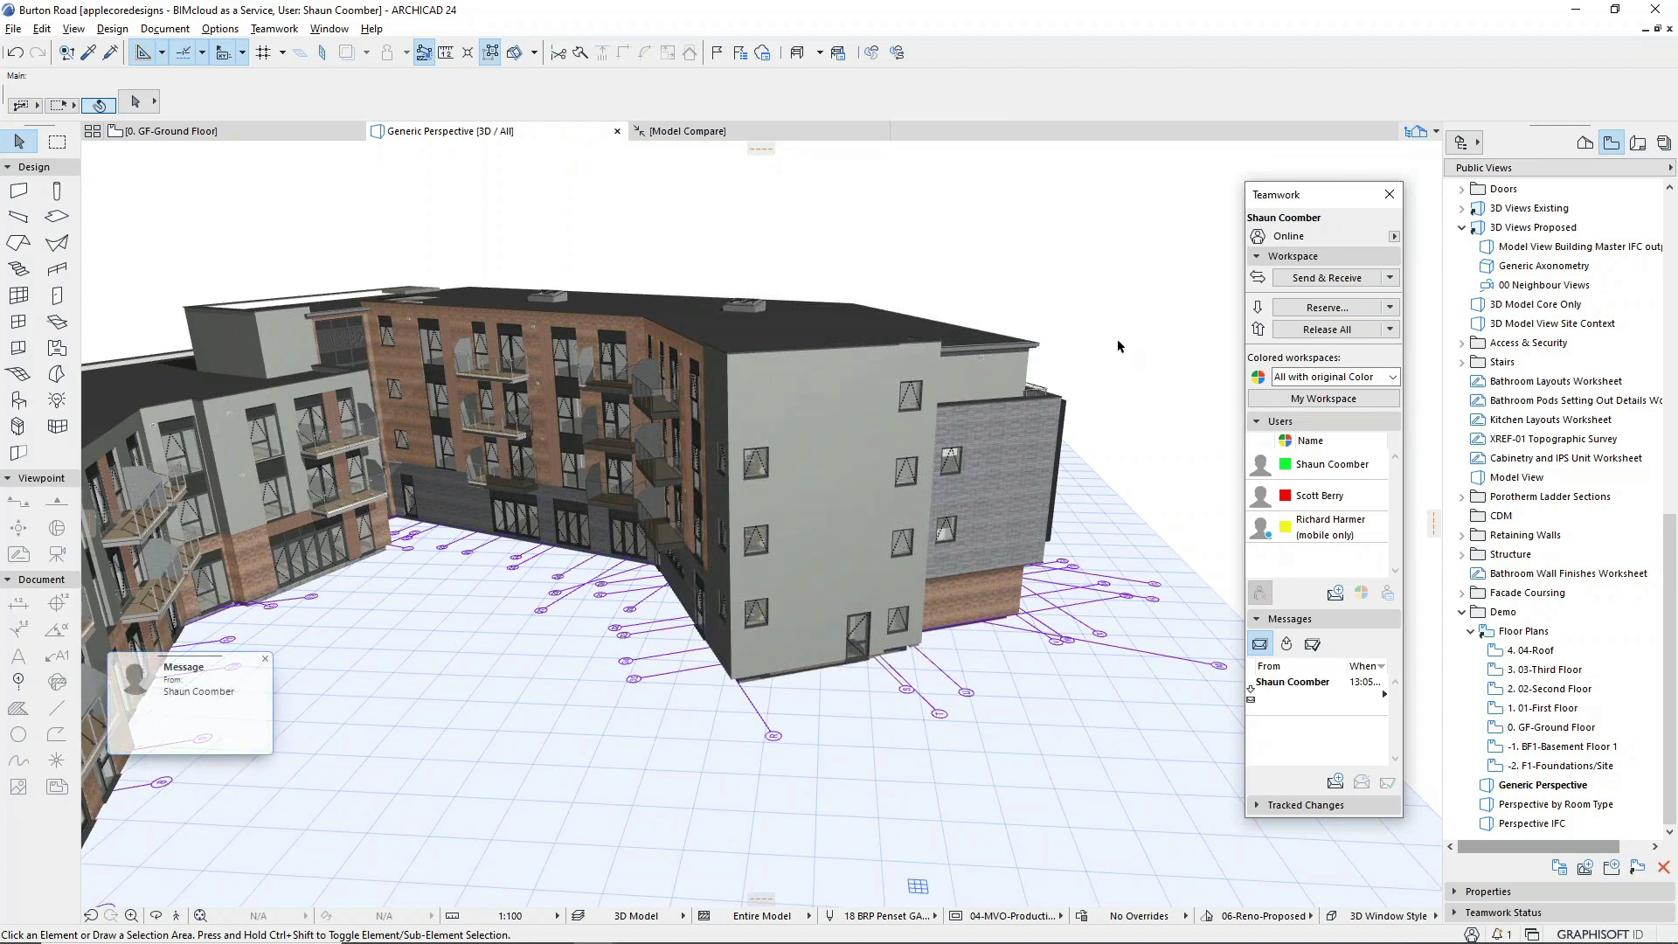
left_click(194, 712)
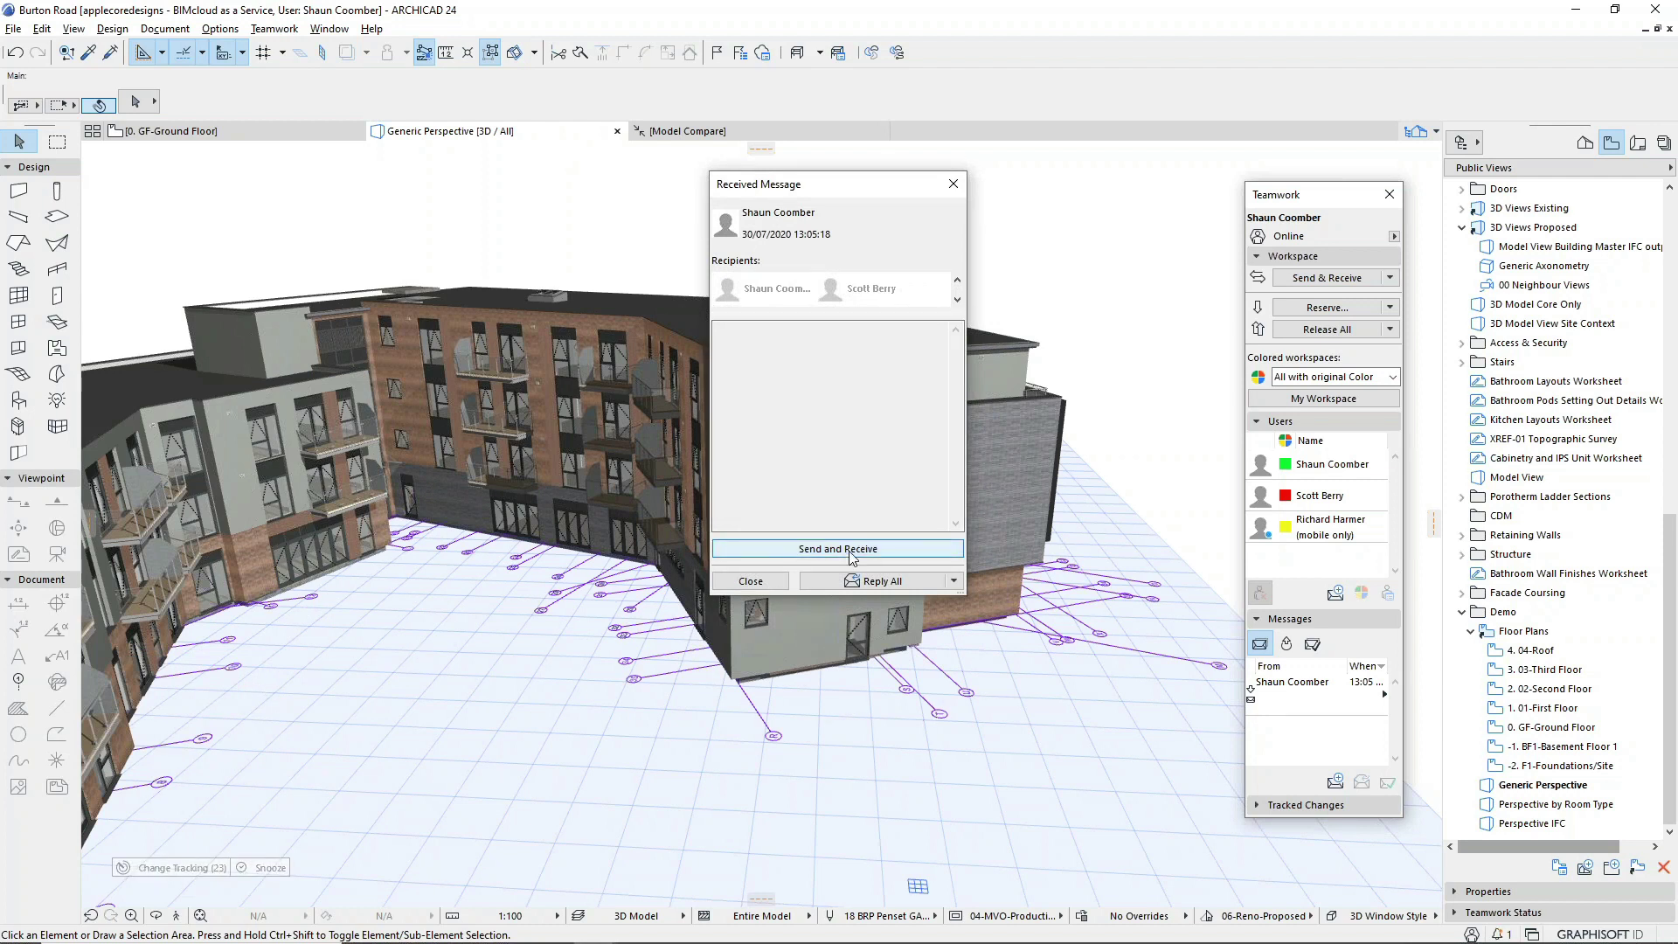
left_click(850, 548)
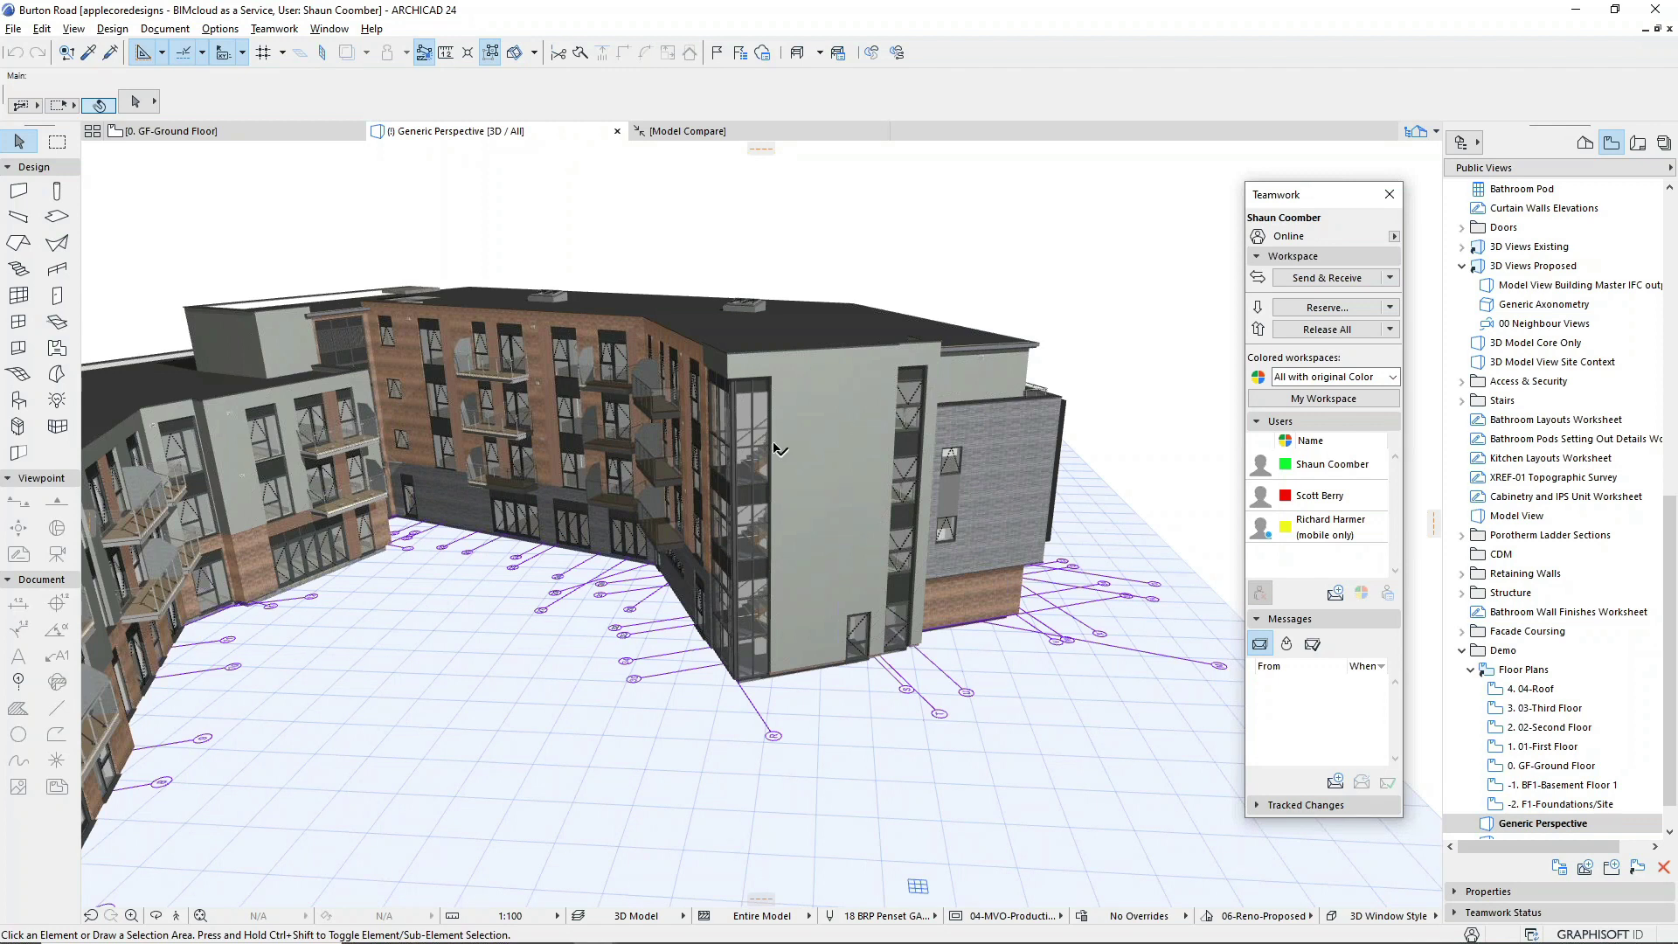
- In Model Compare, set Model 2 to the current model and compare it with the 11:27 model using the Generic Perspective view
left_click(711, 136)
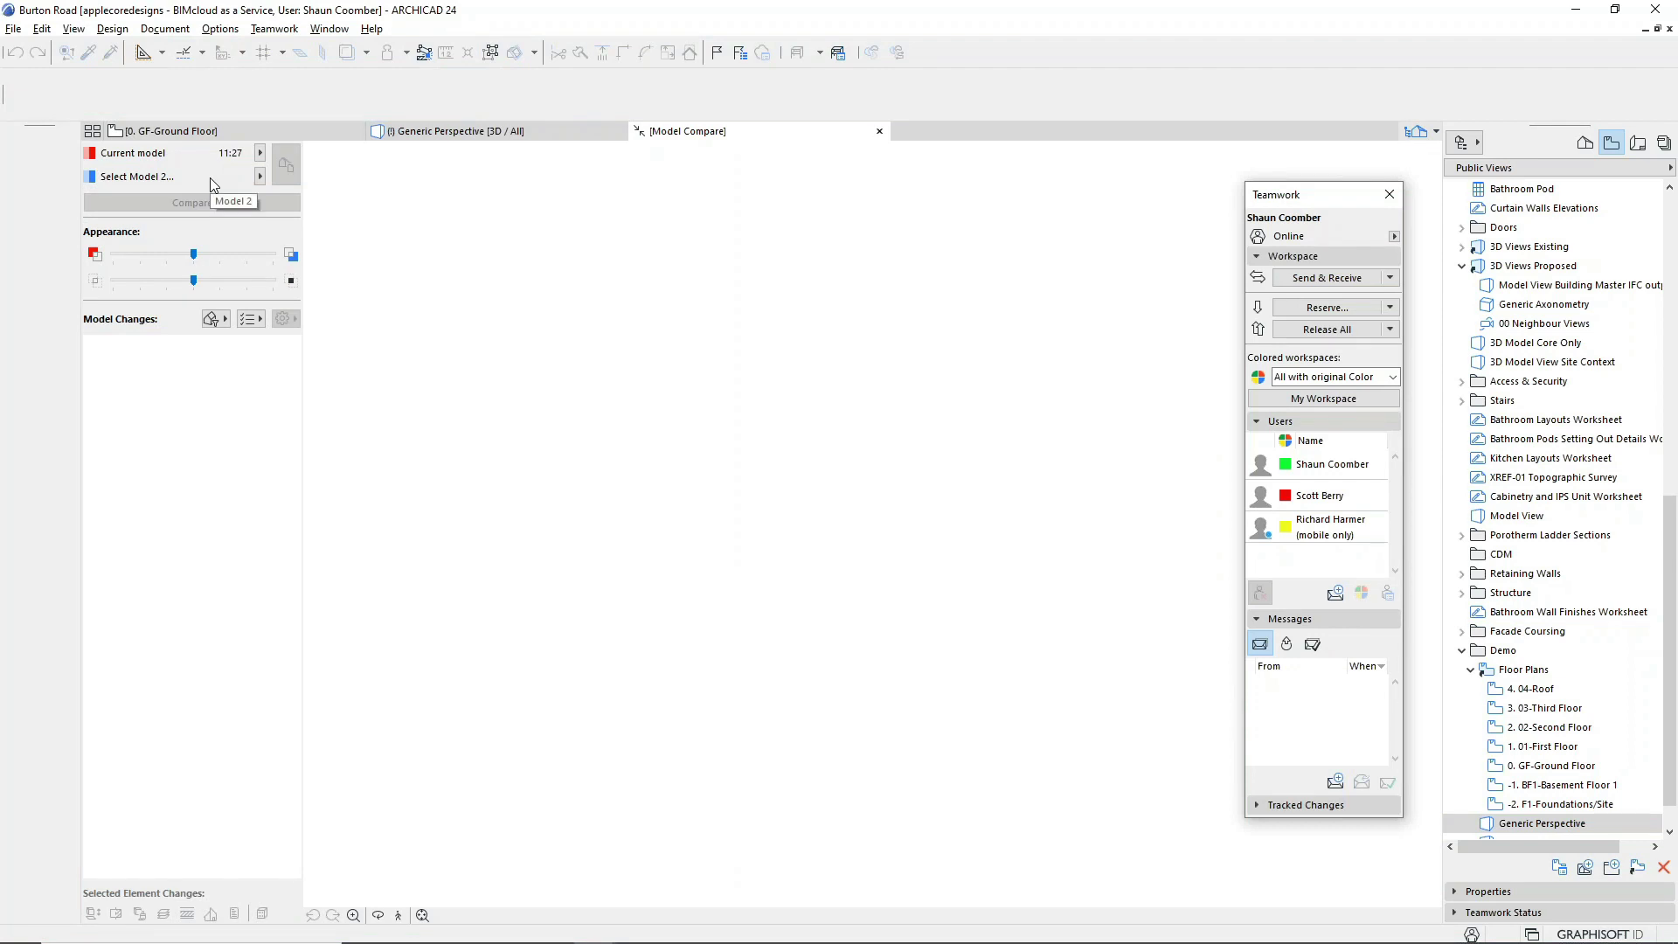
left_click(260, 176)
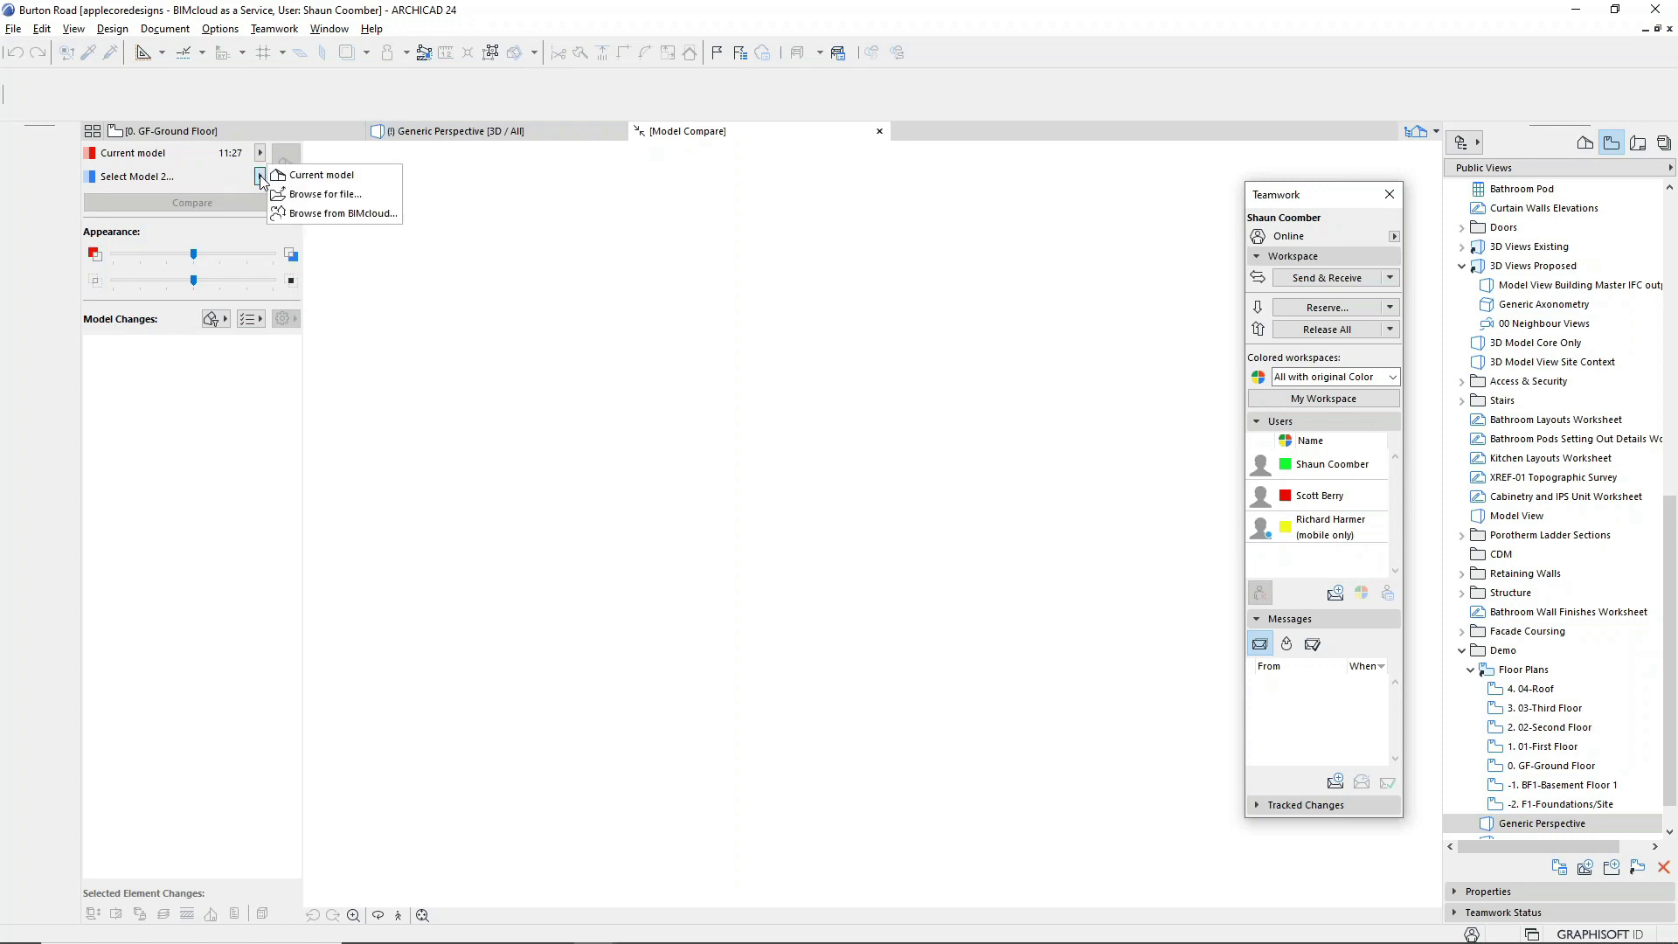
left_click(308, 179)
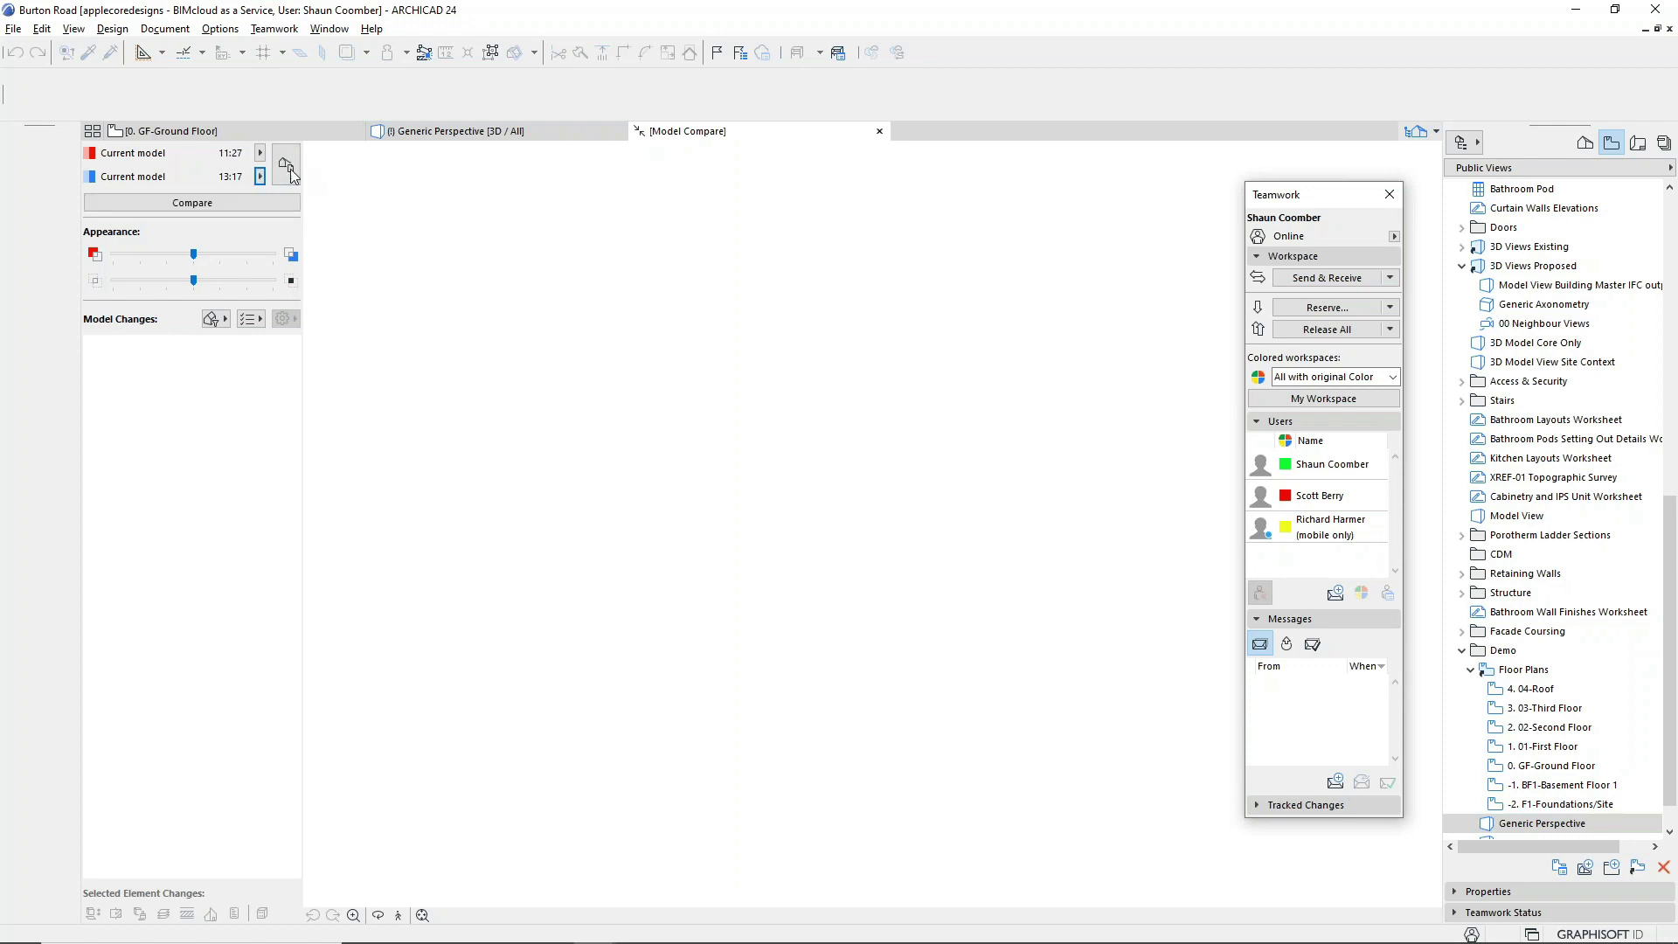
left_click(289, 172)
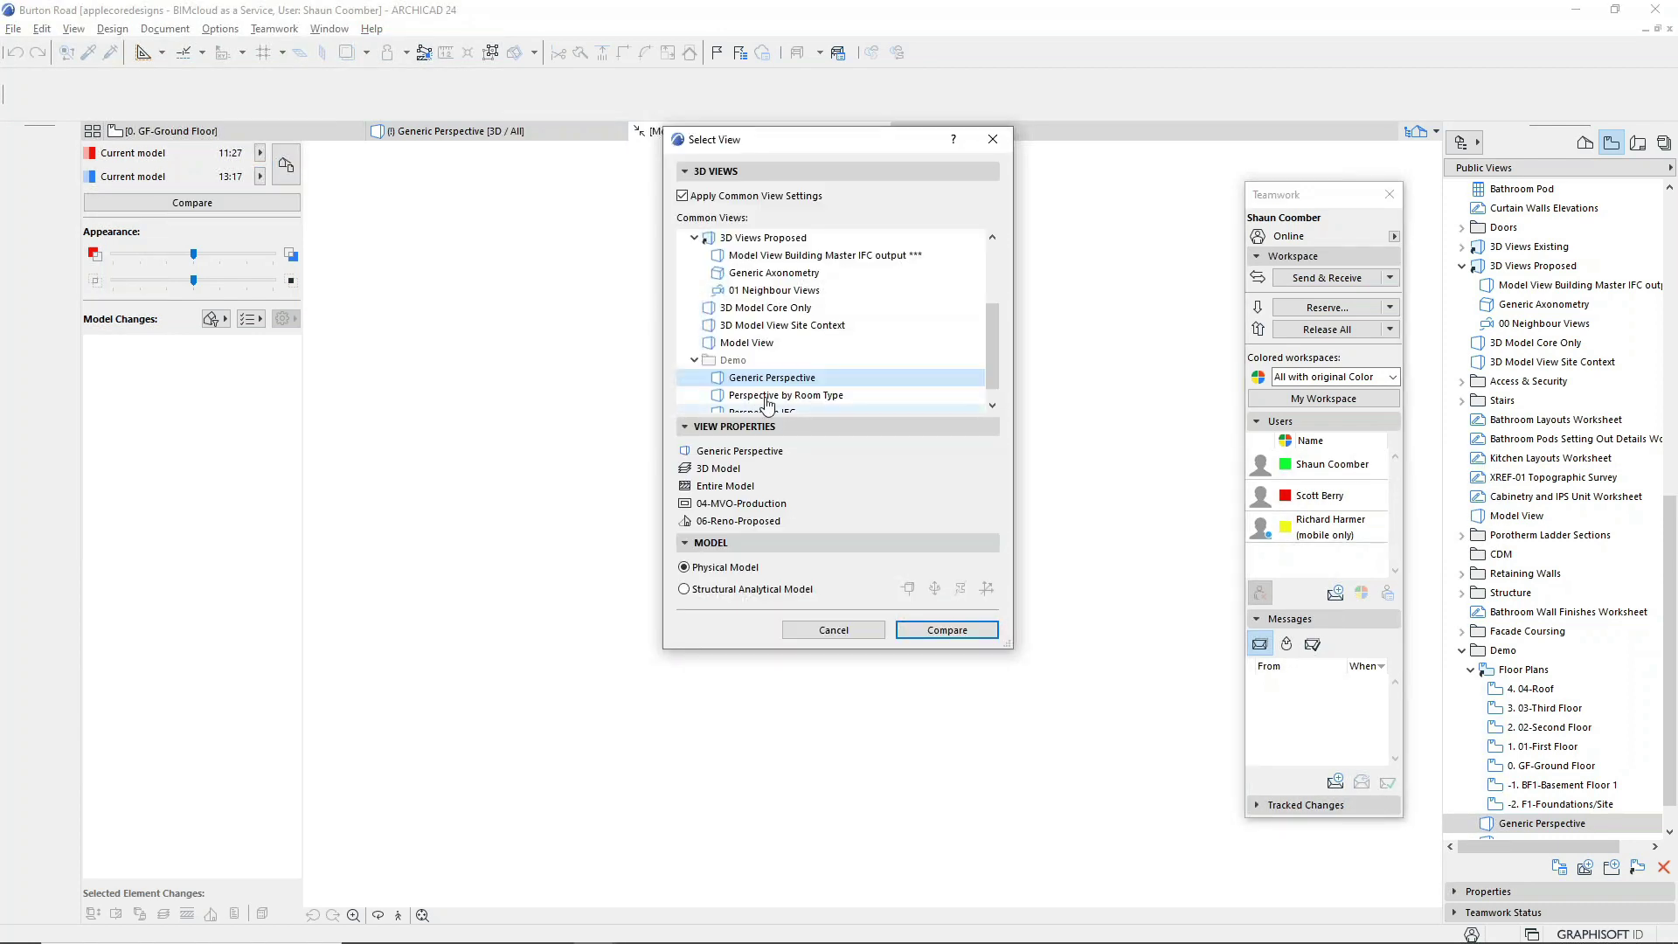
left_click(940, 631)
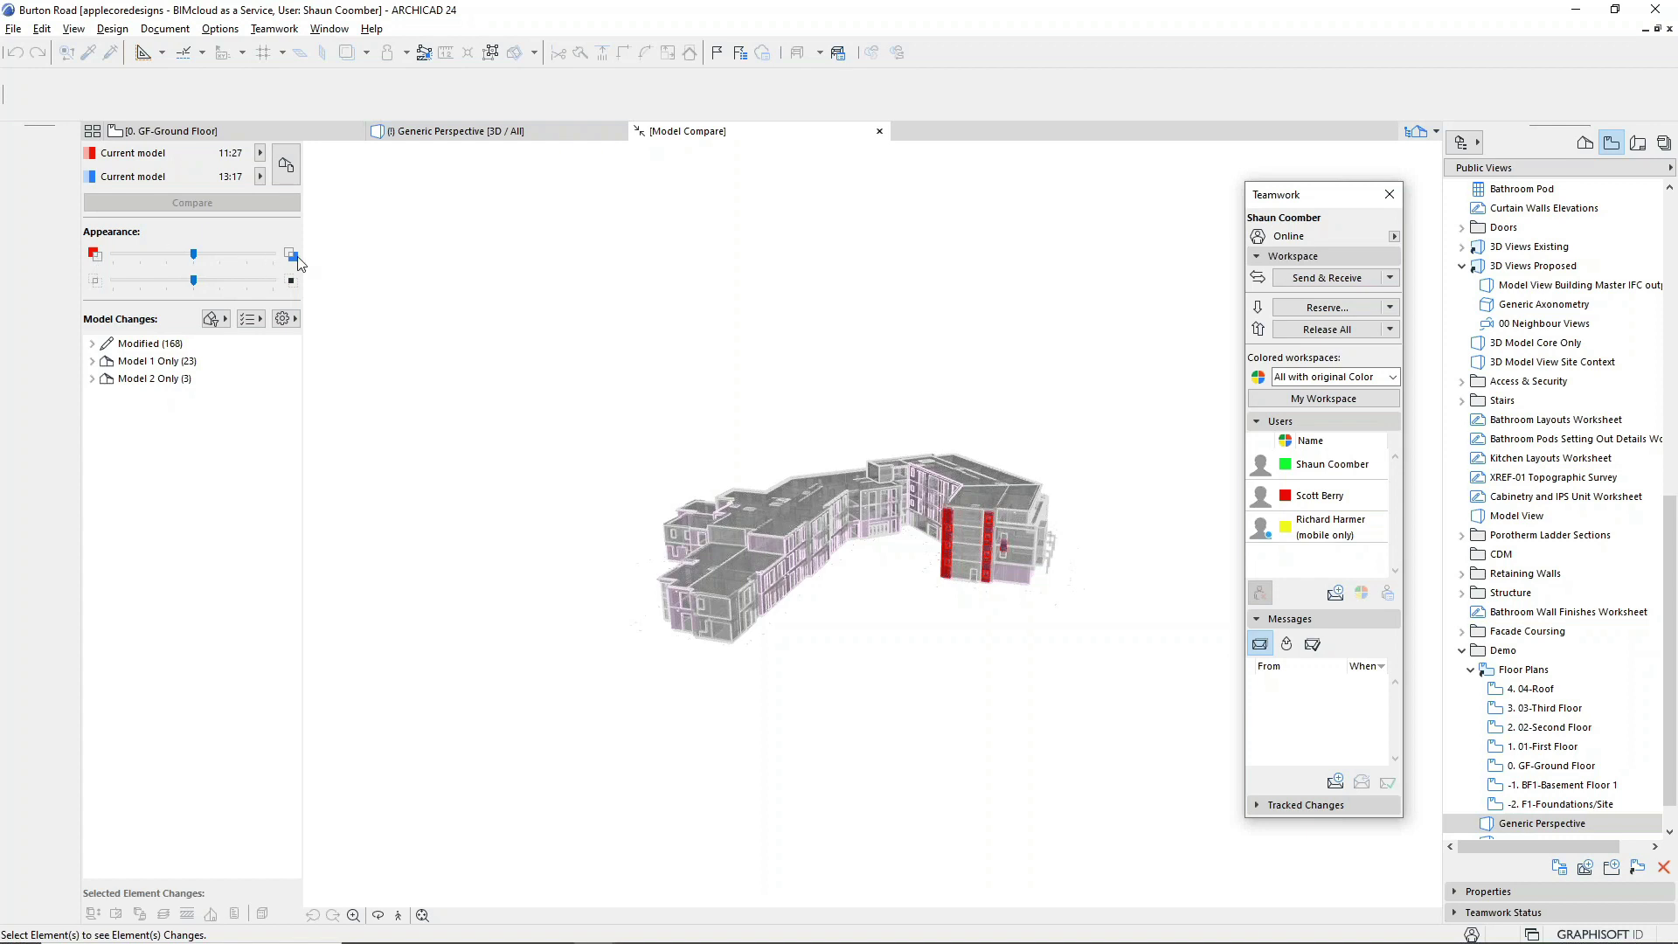
- Shift the comparison's appearance fully towards Model 2 and examine the Model 2 Only curtain walls CW-G01 and CW-G02
scroll(1019, 556, "up", 2)
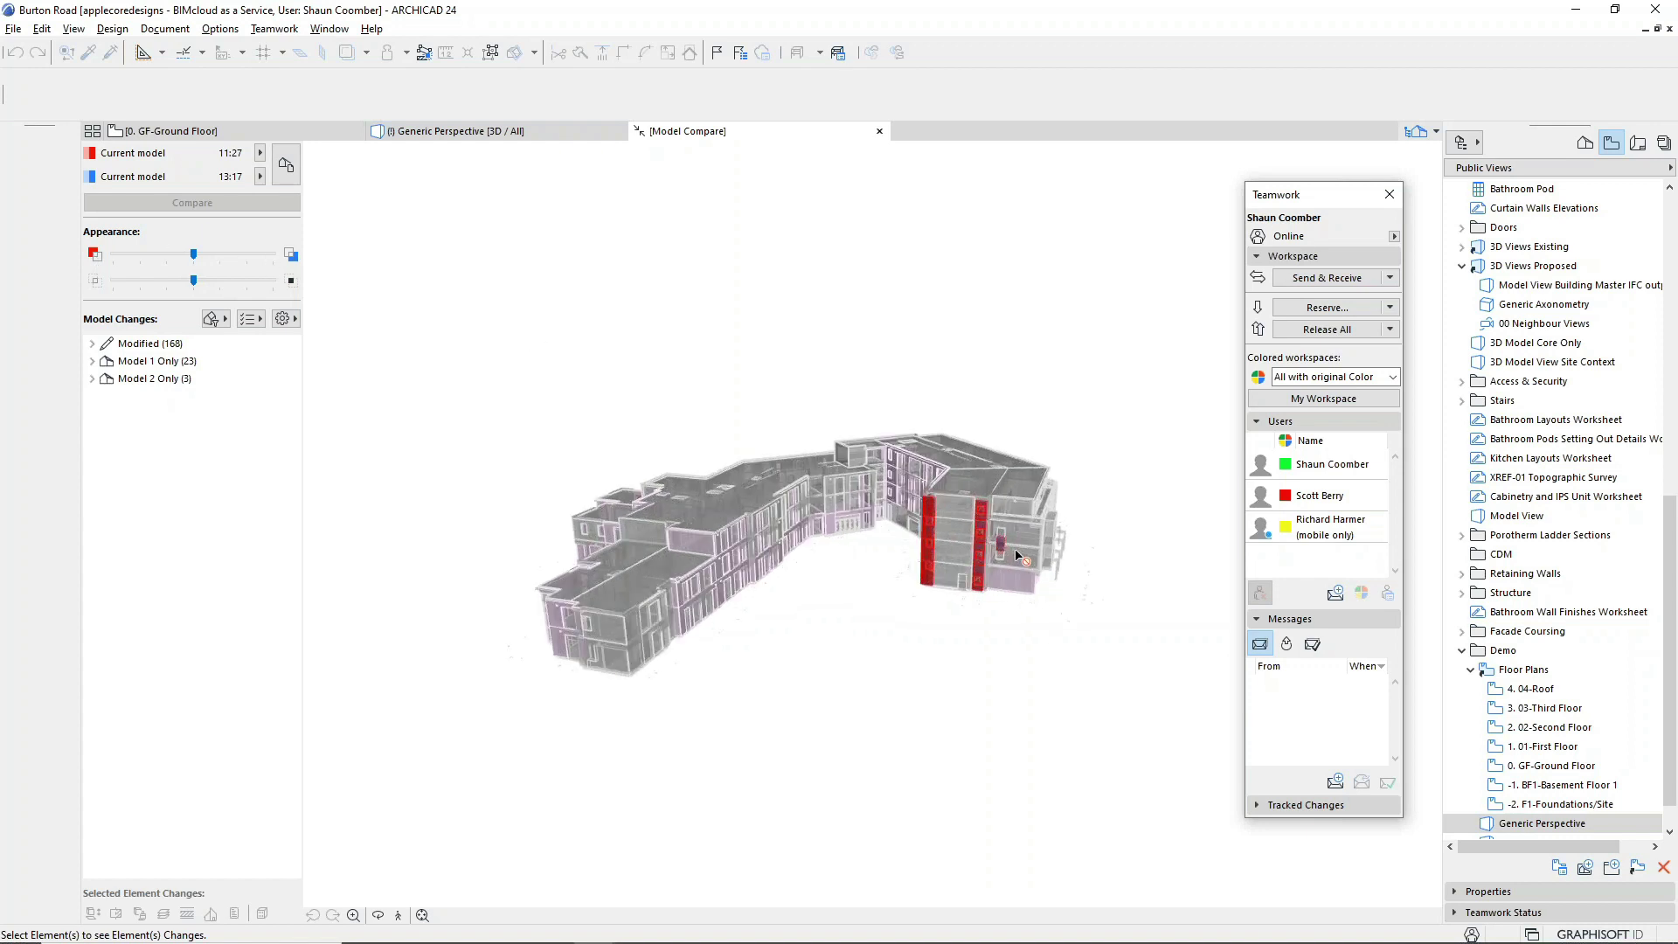
scroll(1018, 556, "up", 1)
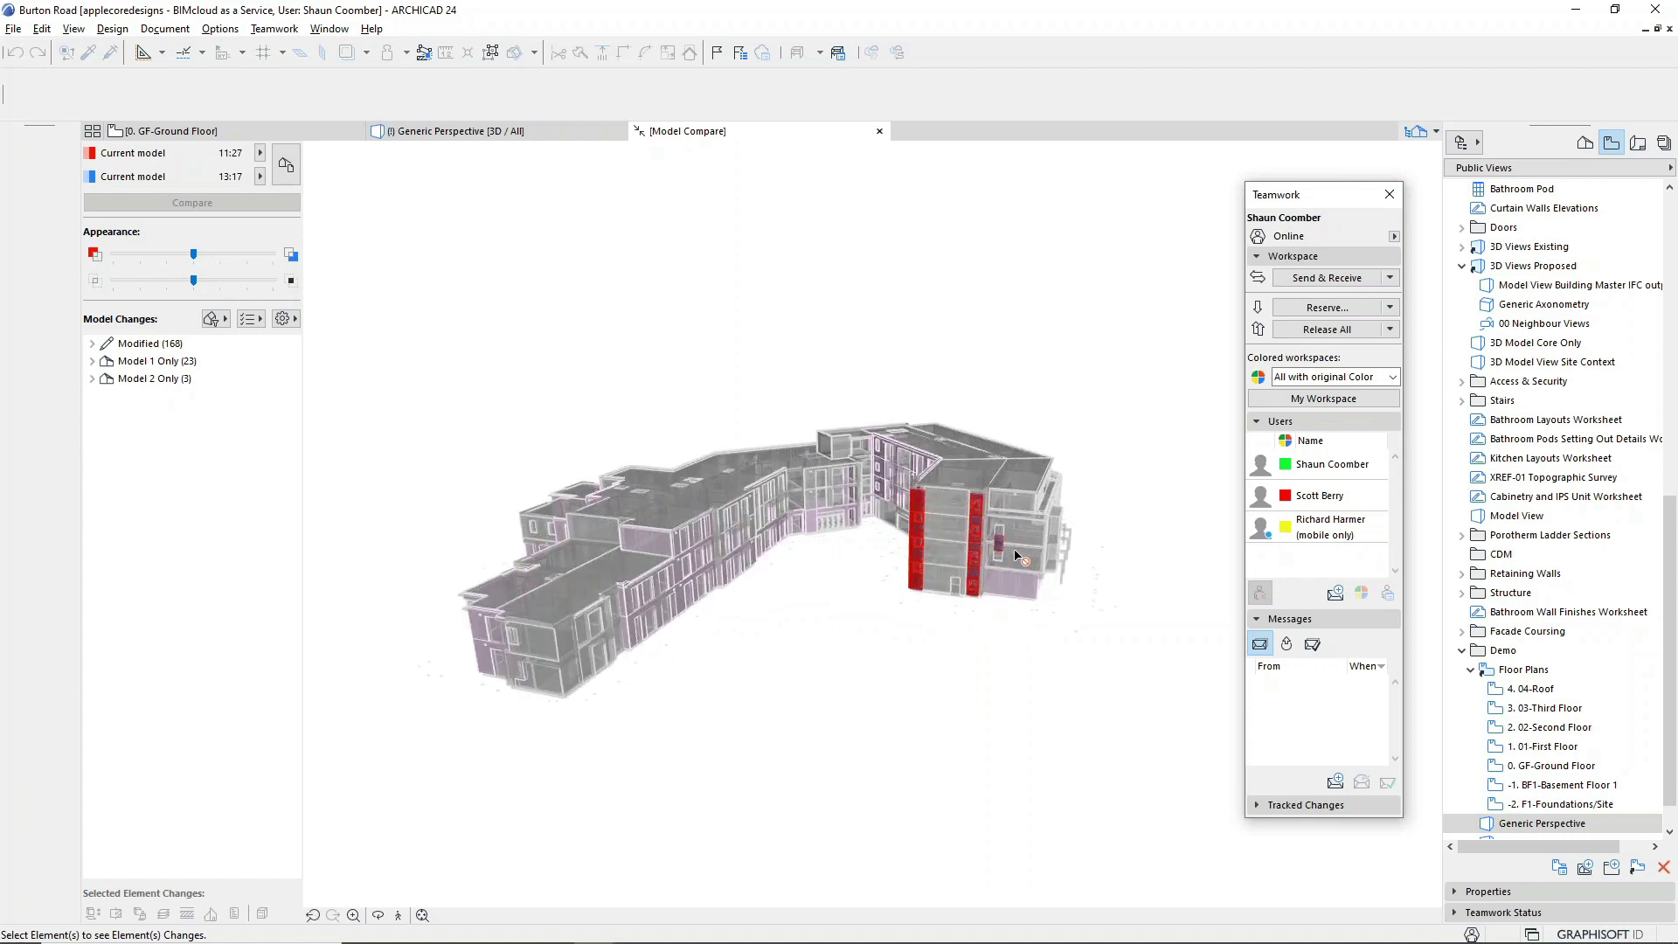
left_click_drag(195, 259, 275, 268)
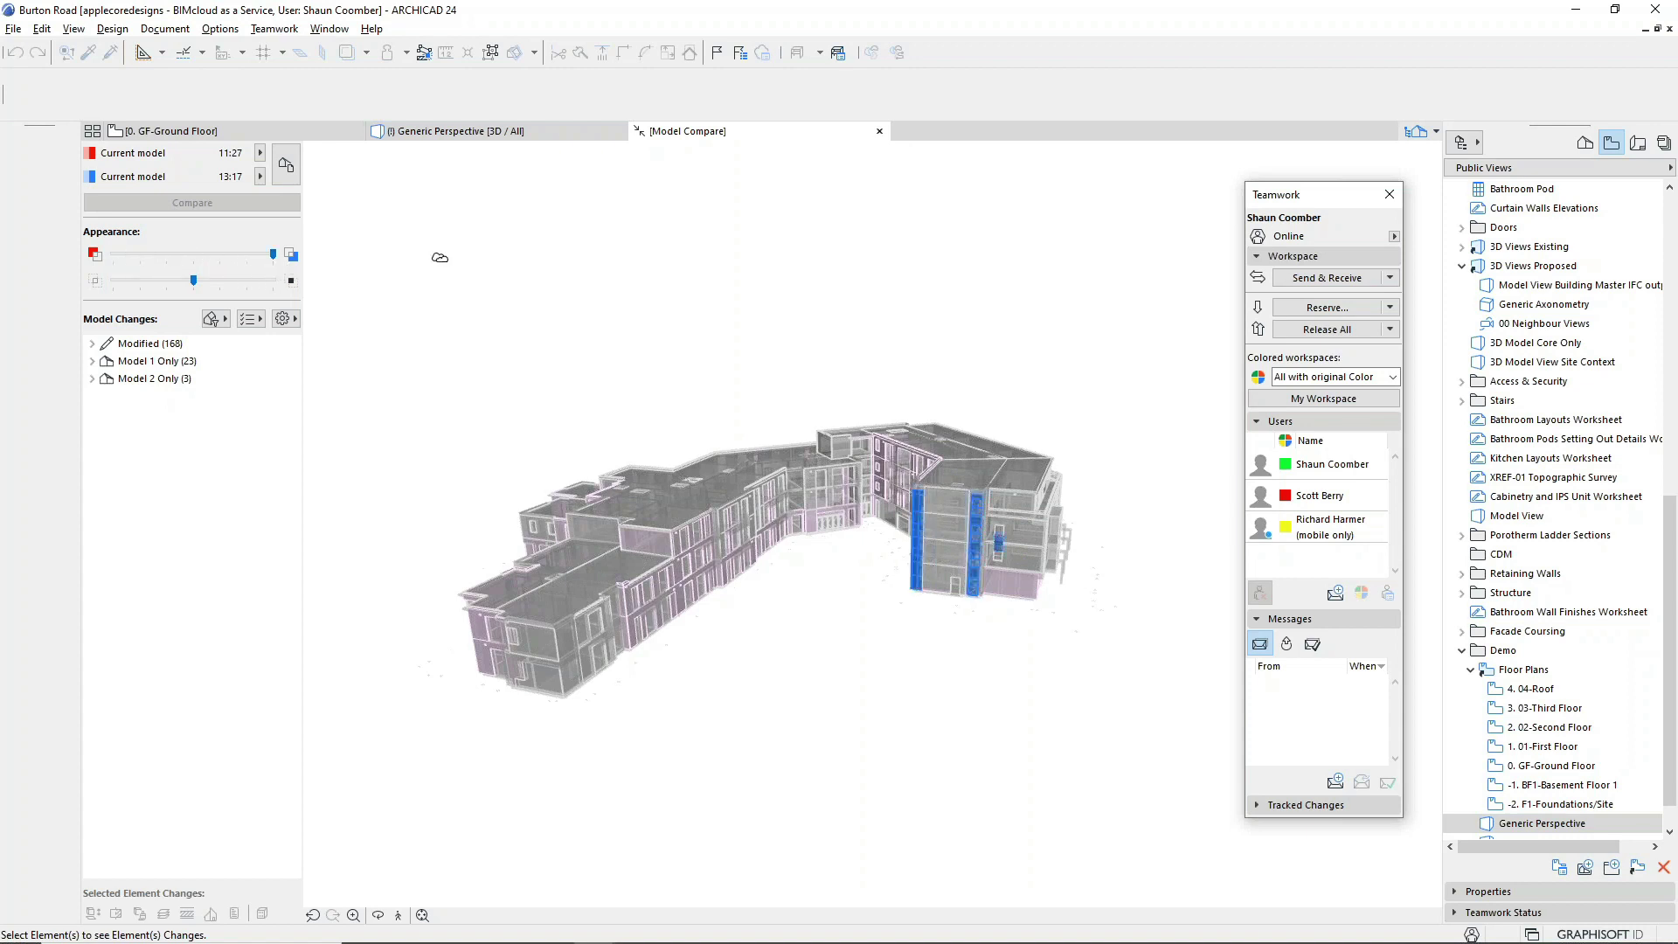
left_click(91, 379)
left_click(101, 397)
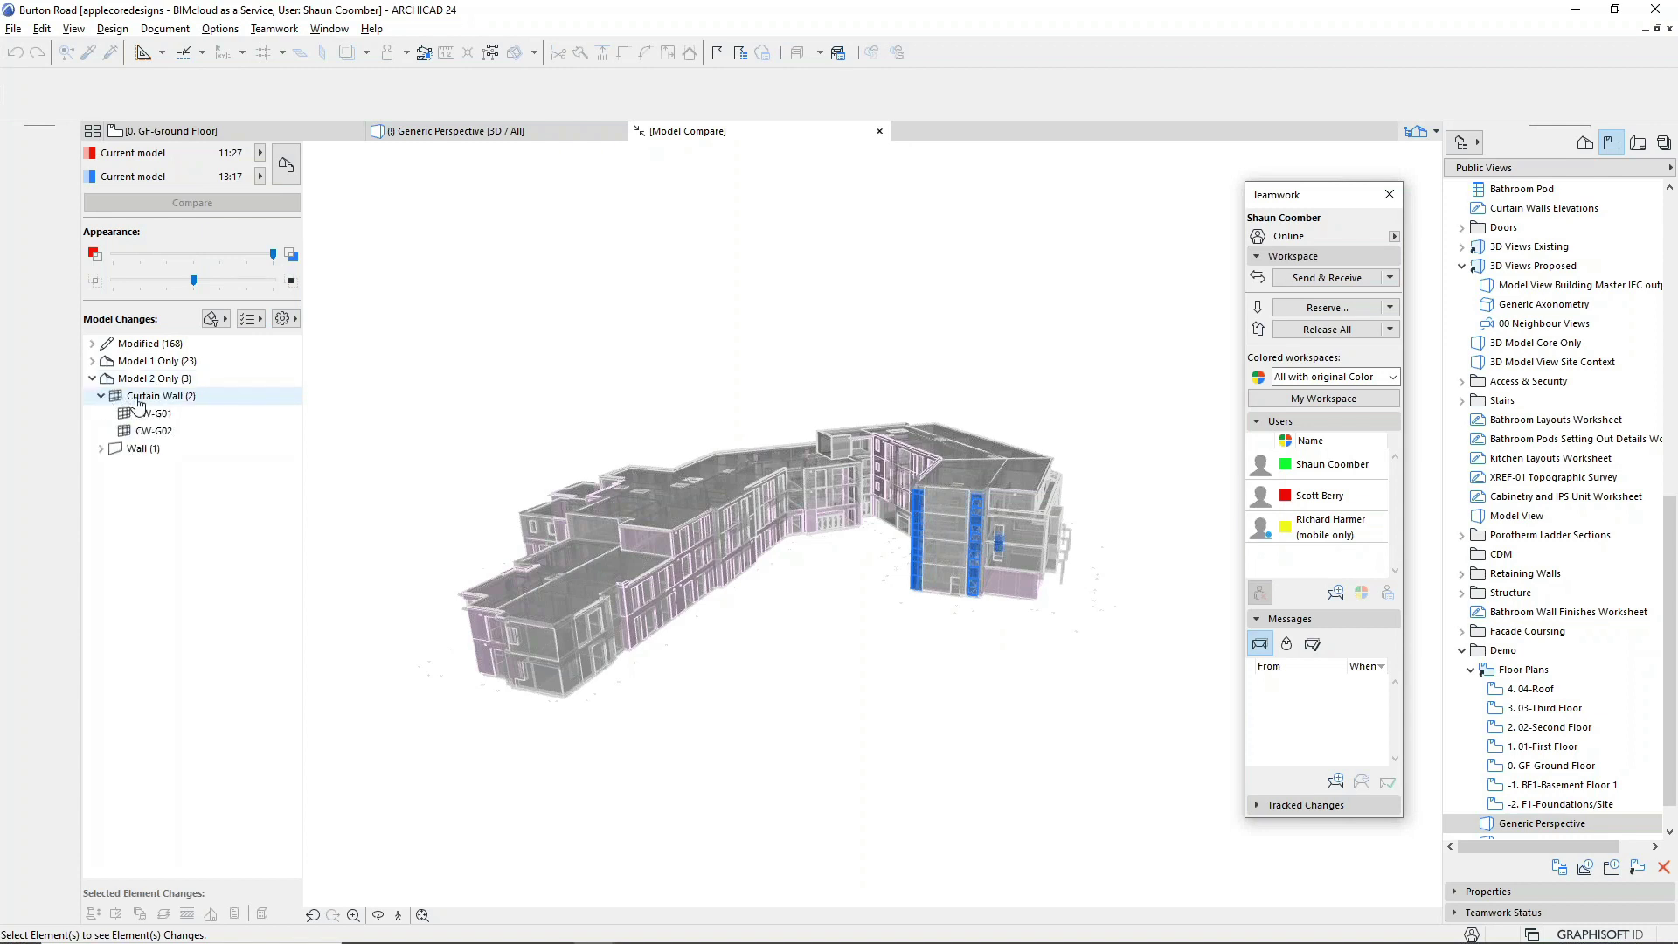
left_click(149, 416)
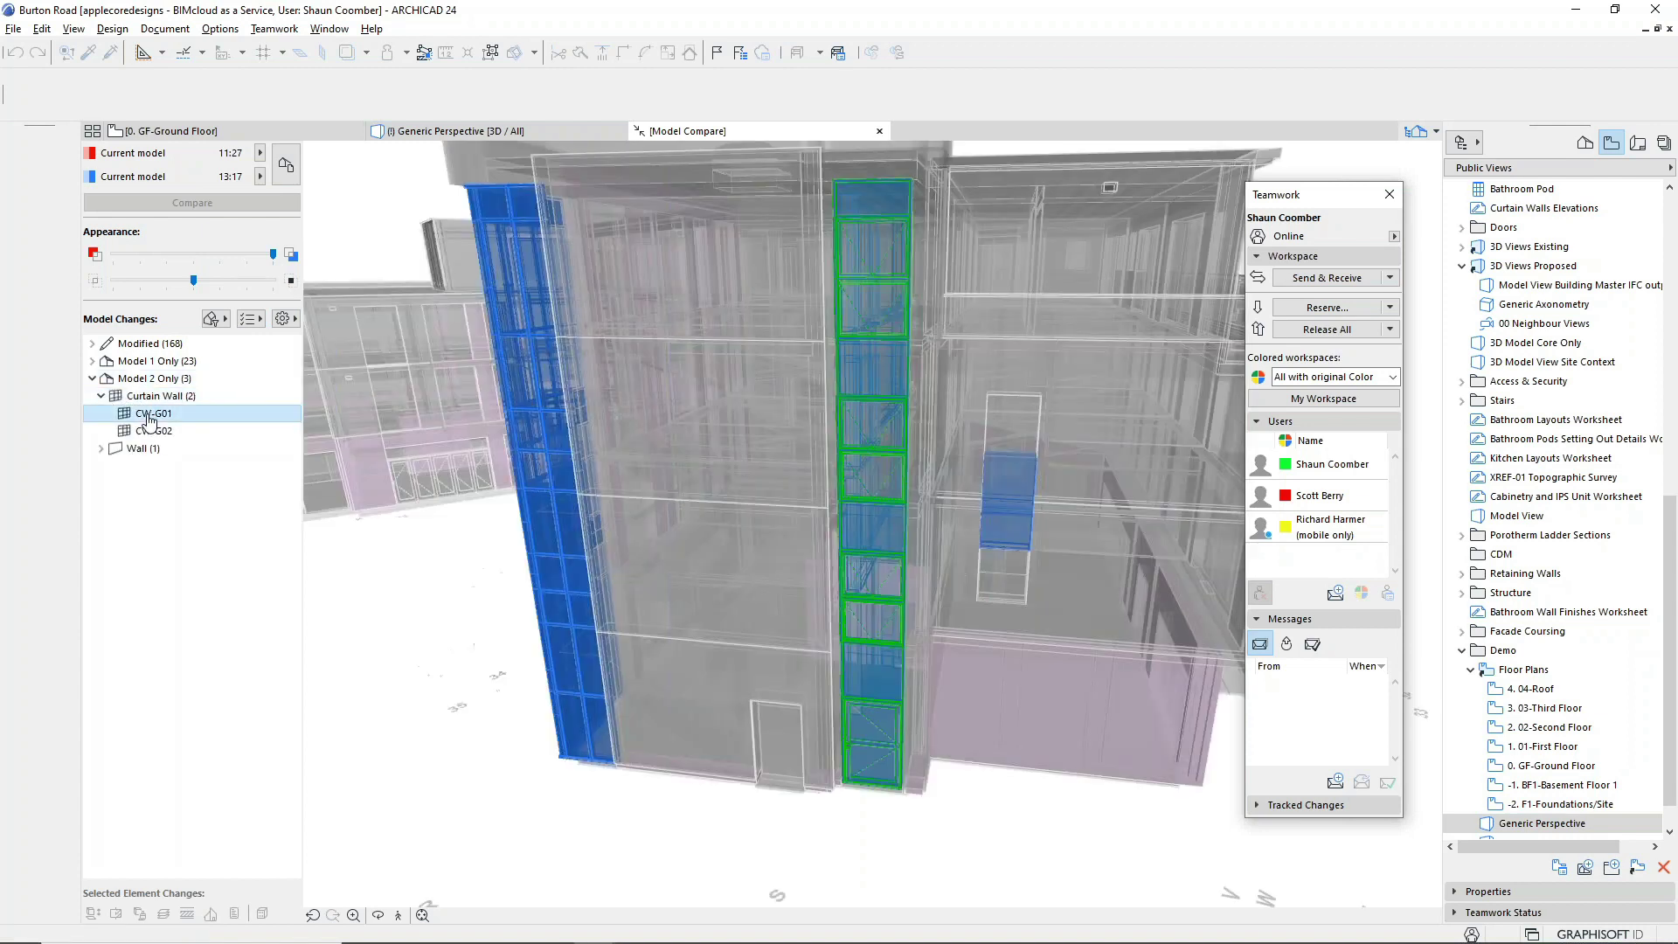
left_click(156, 433)
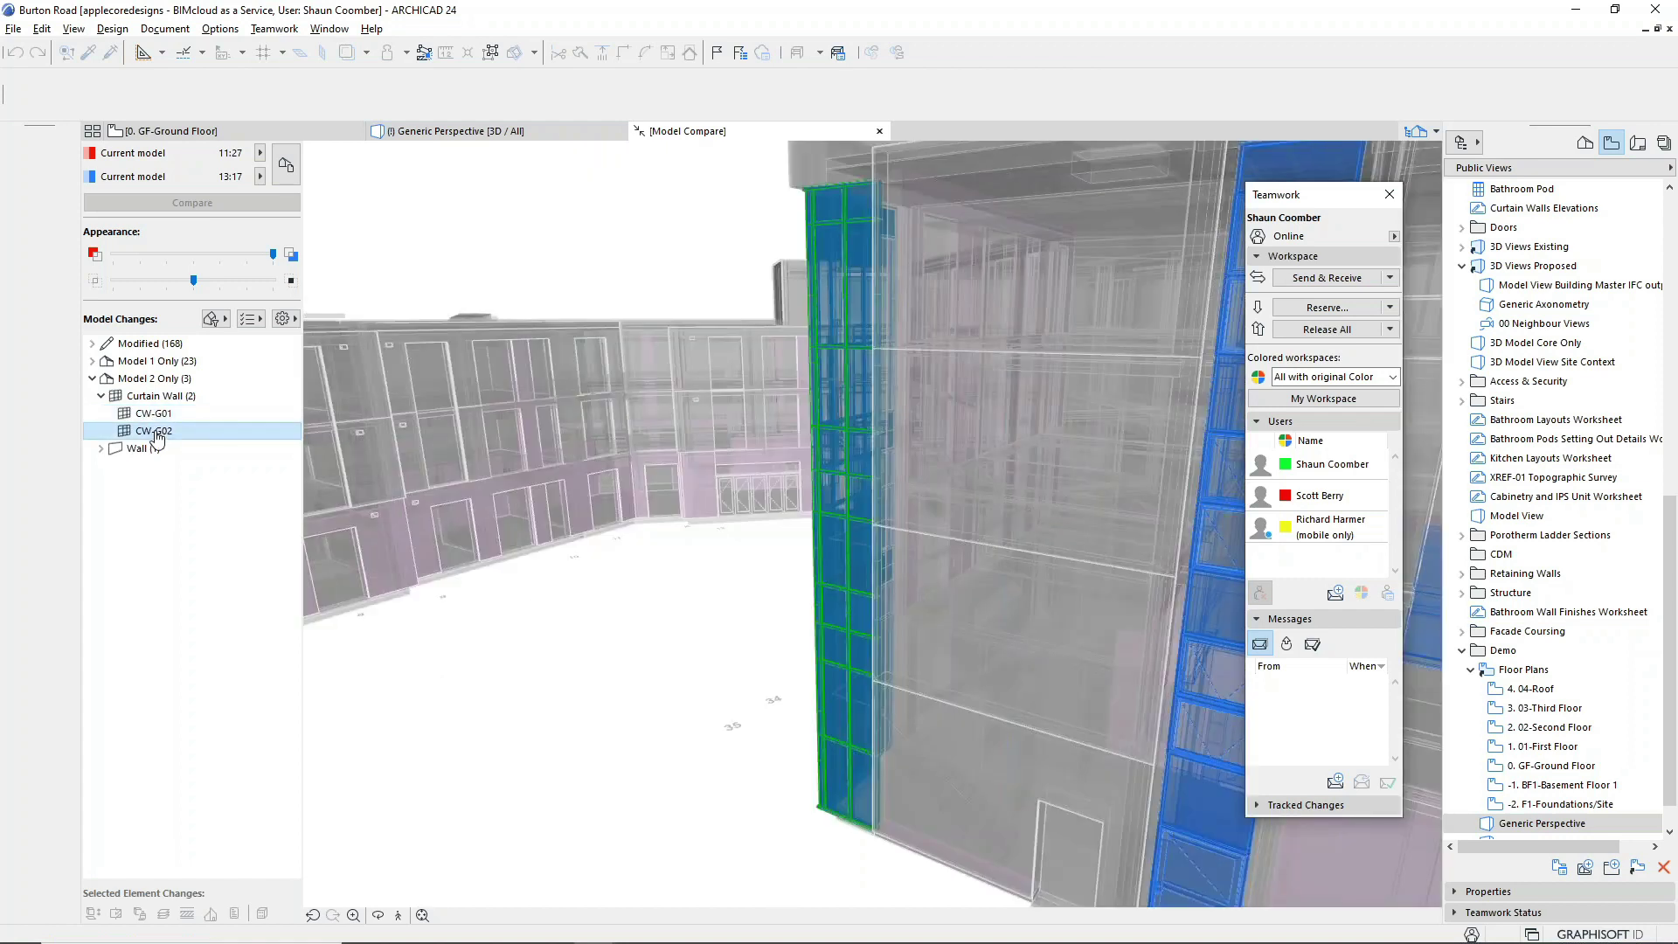
- Finish viewing the Model 2 Only wall changes, return to the 3D view and open the All Drawings PDF publisher set
left_click(100, 448)
key("F3")
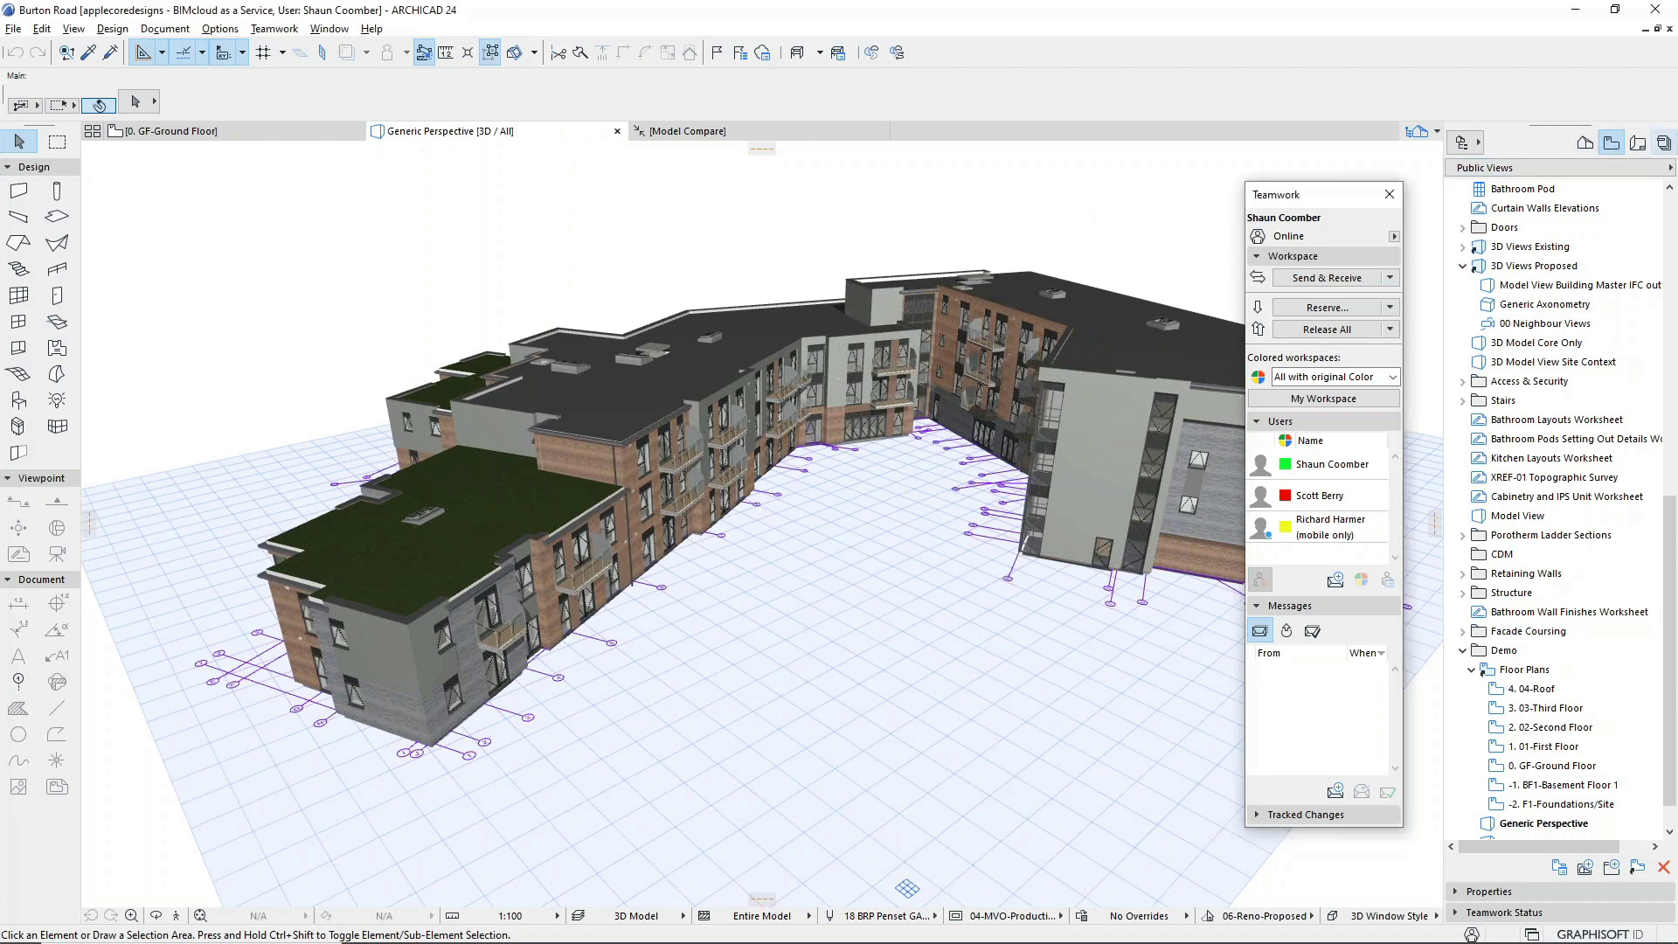
left_click(1665, 143)
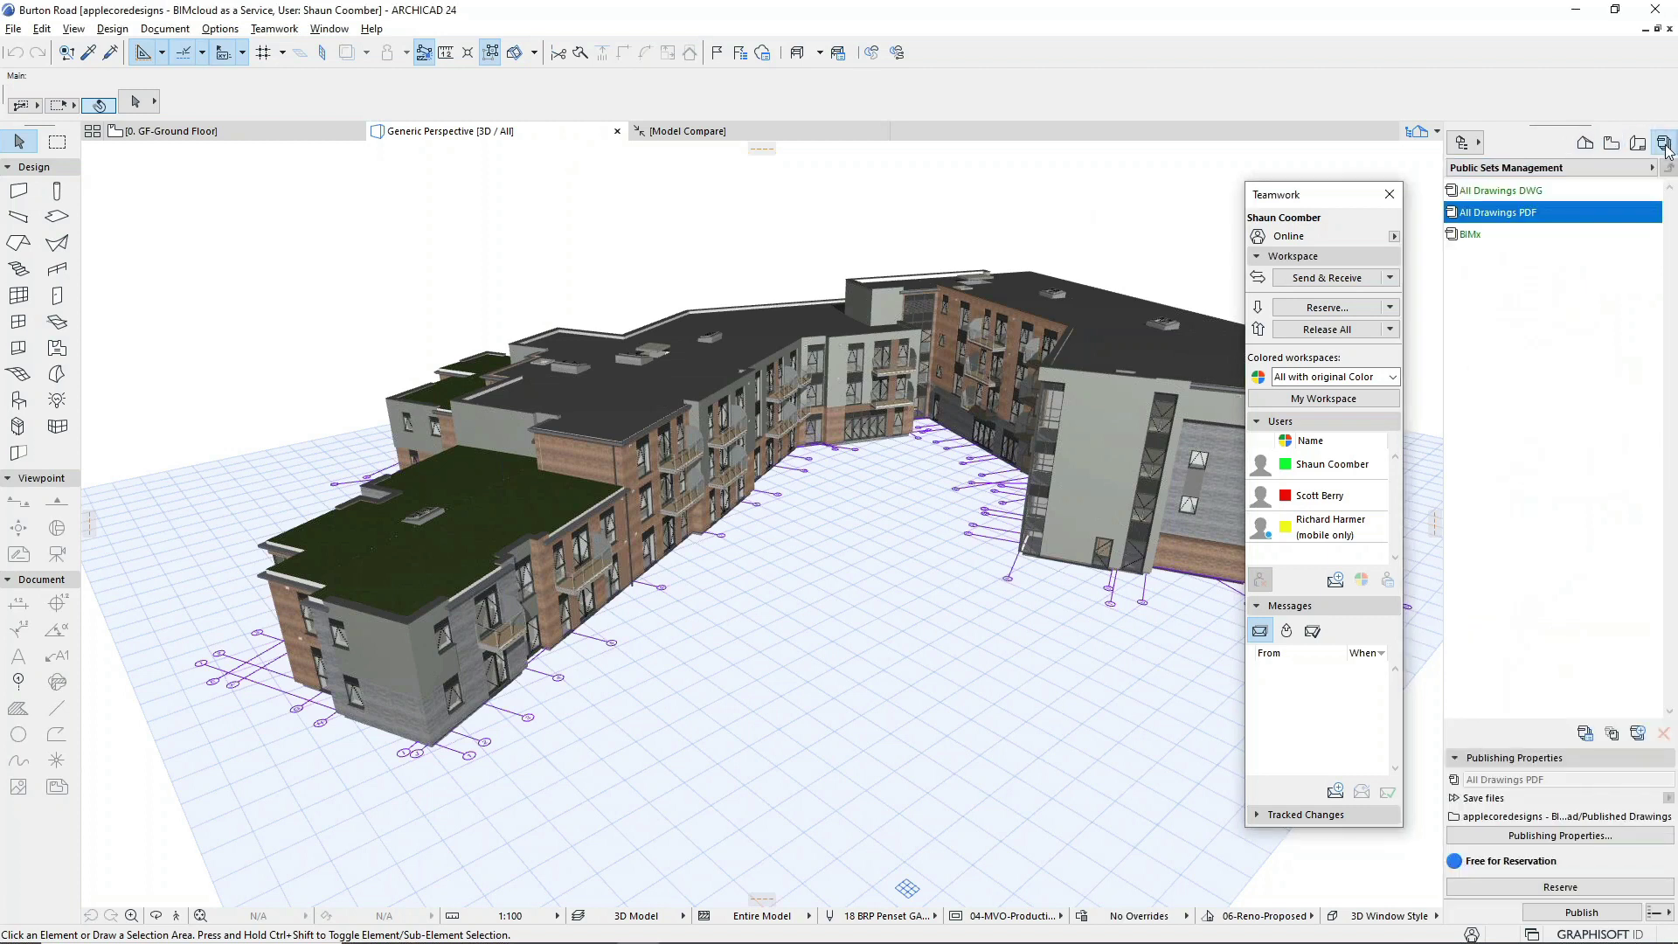
double_click(1540, 222)
left_click(1667, 913)
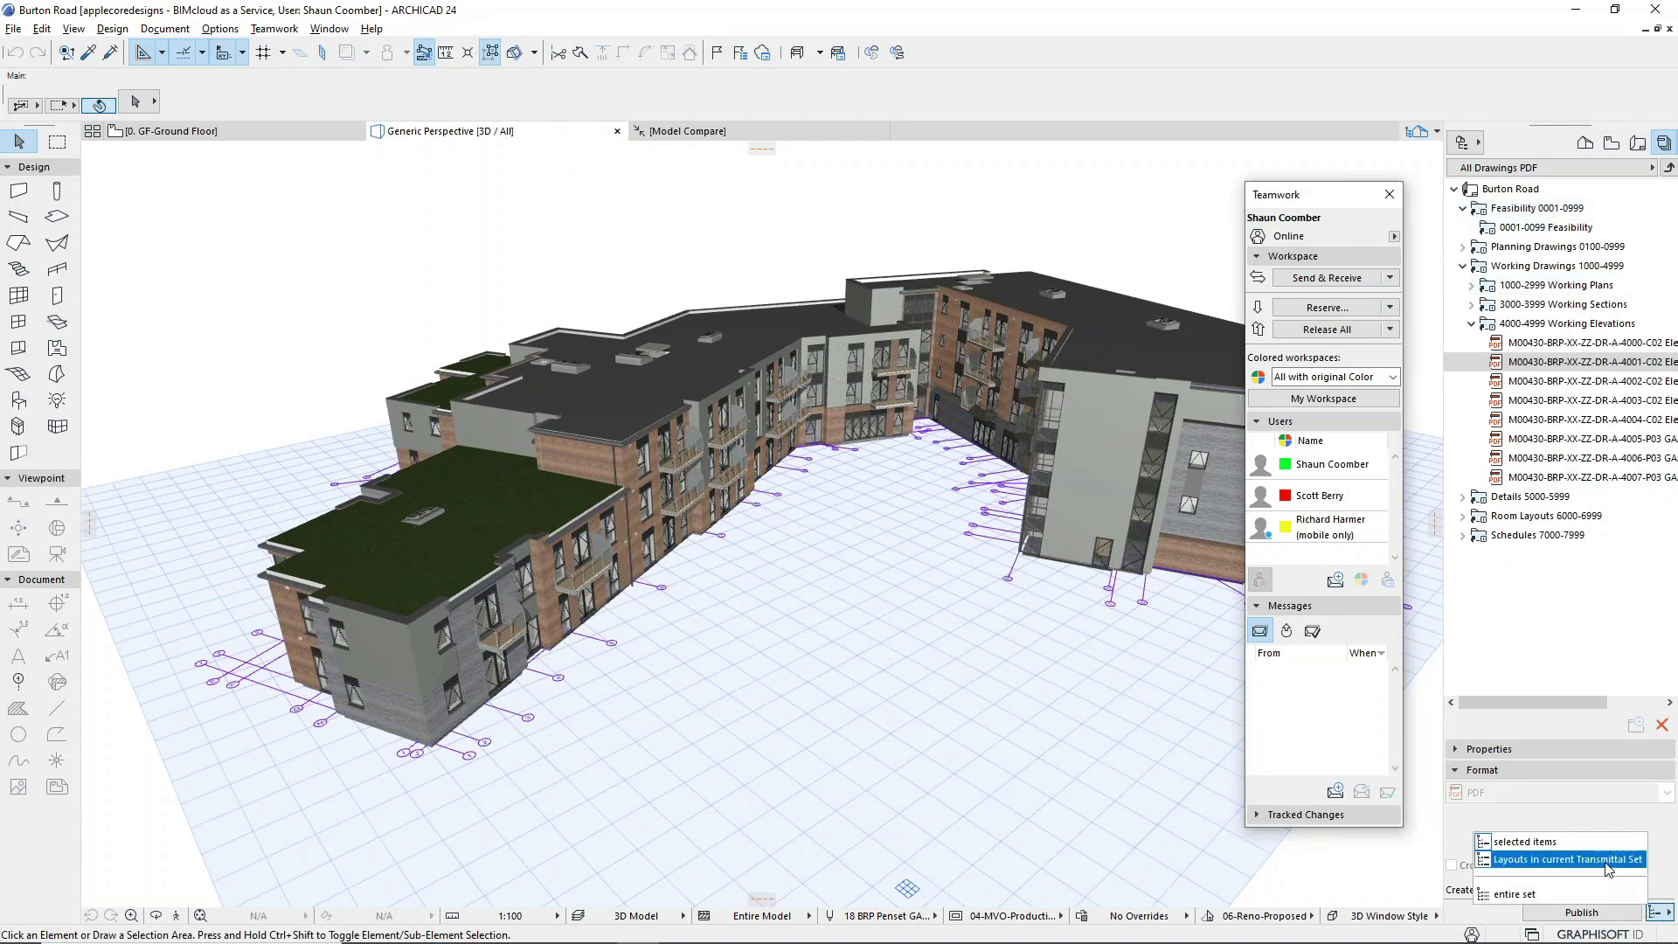
- Select the 4000-4999 Working Elevations folder and check its publishing properties and the Published Drawings destination on BIMcloud
left_click(1565, 338)
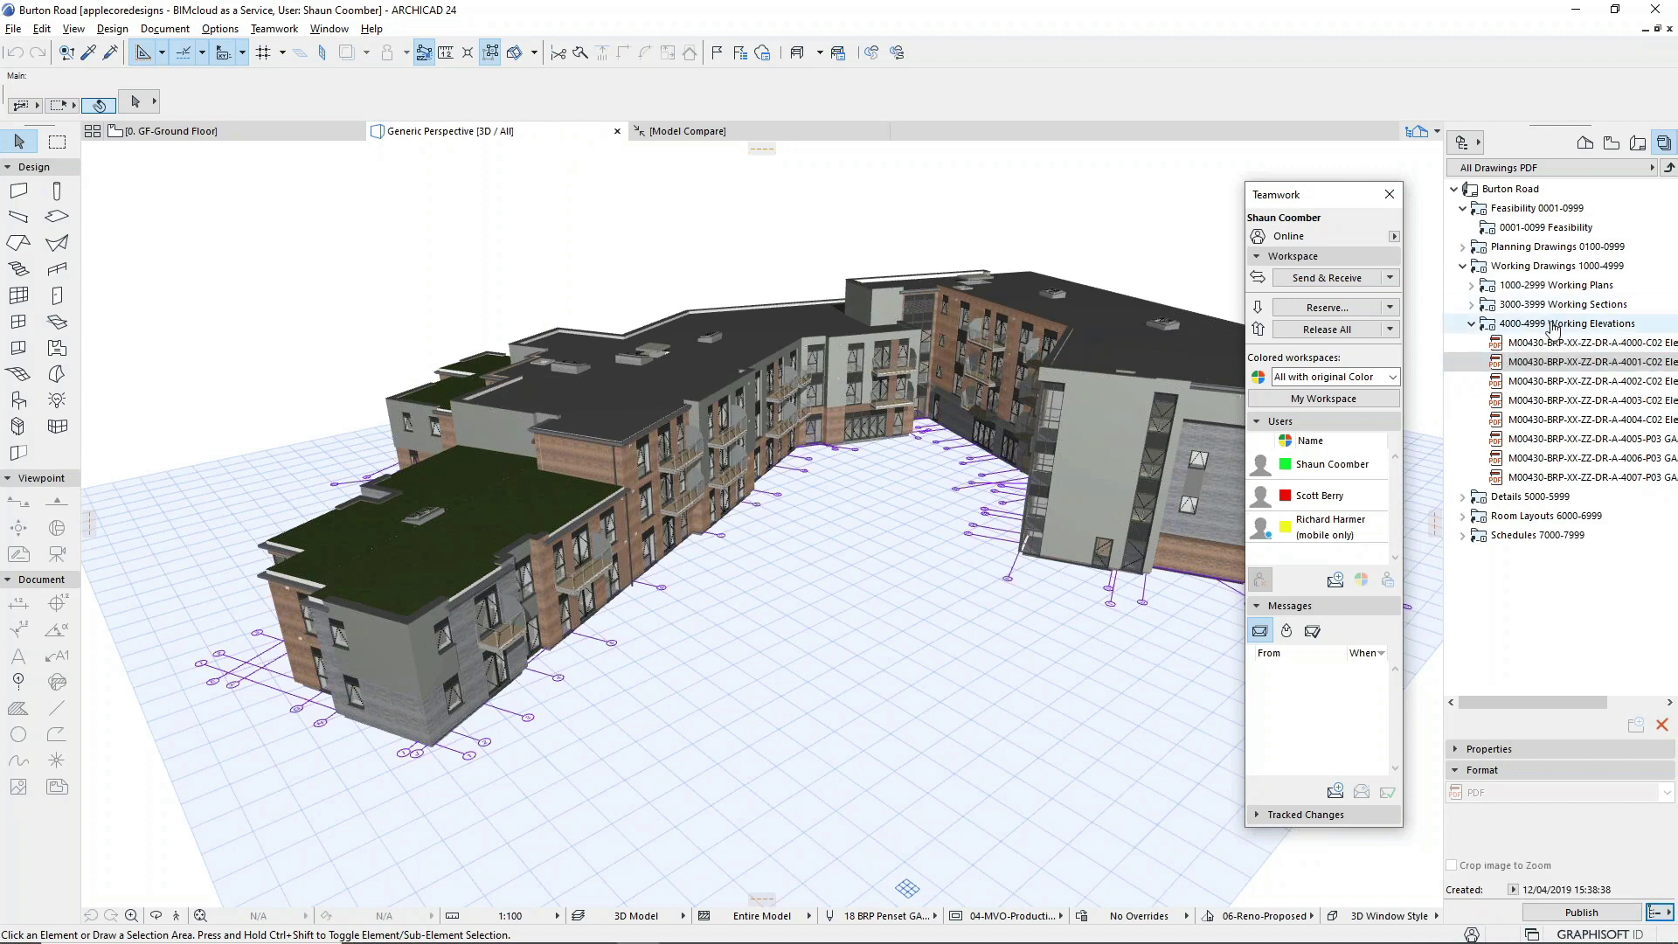
right_click(1560, 339)
left_click(1522, 386)
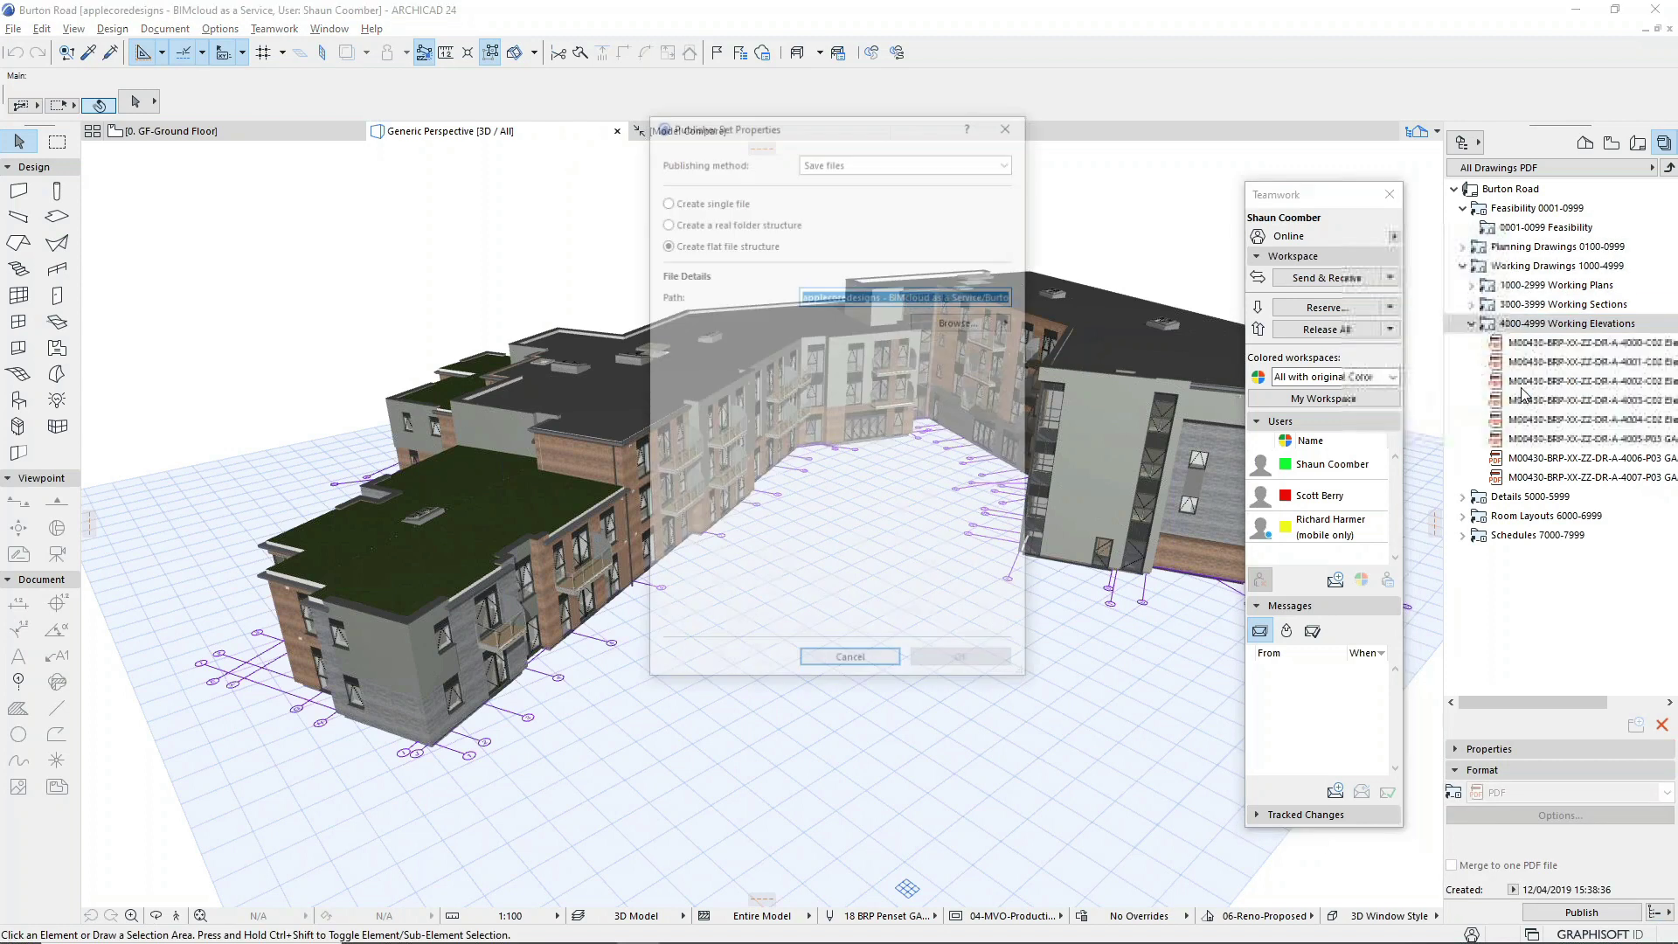
left_click(963, 322)
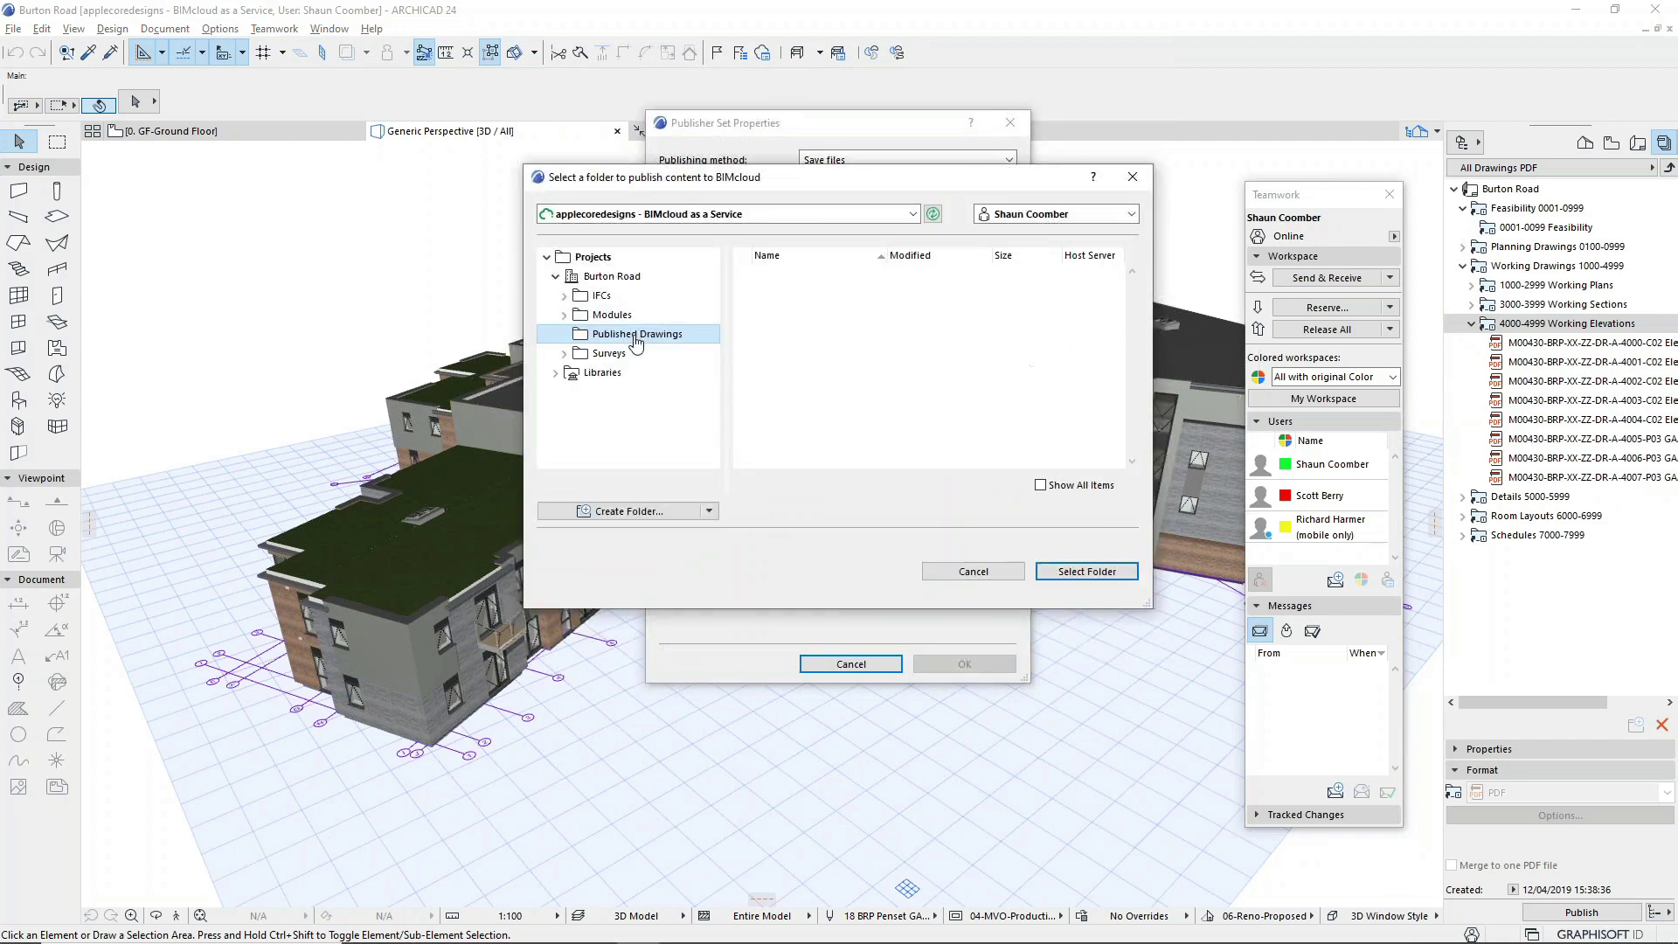
left_click(1087, 571)
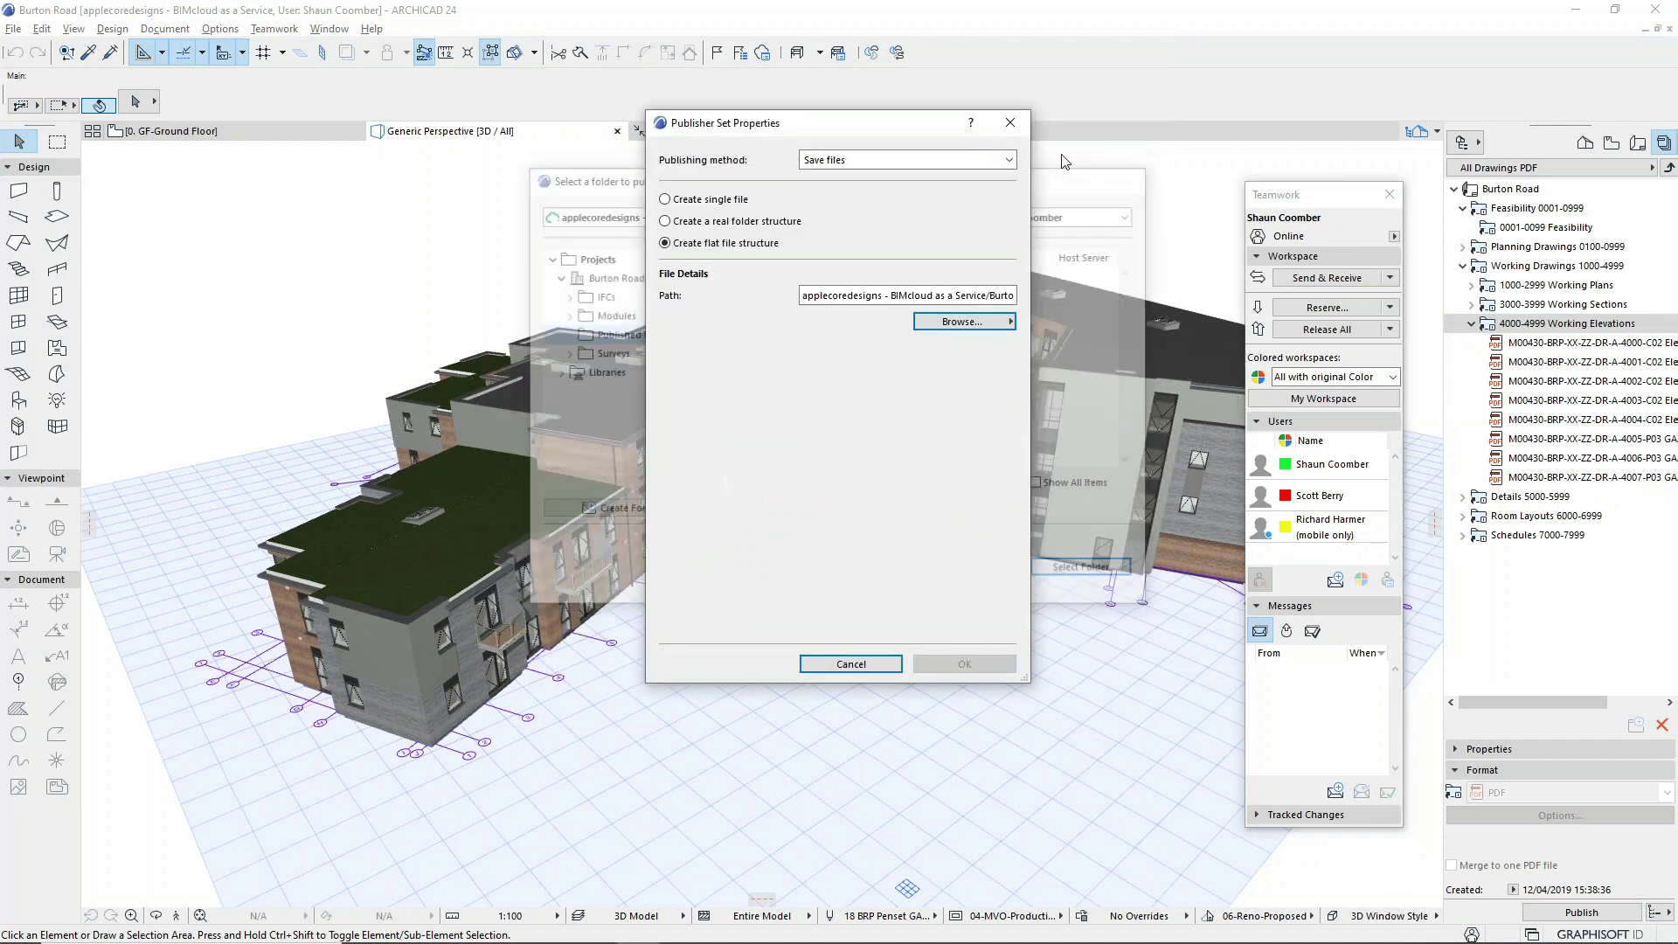
left_click(965, 664)
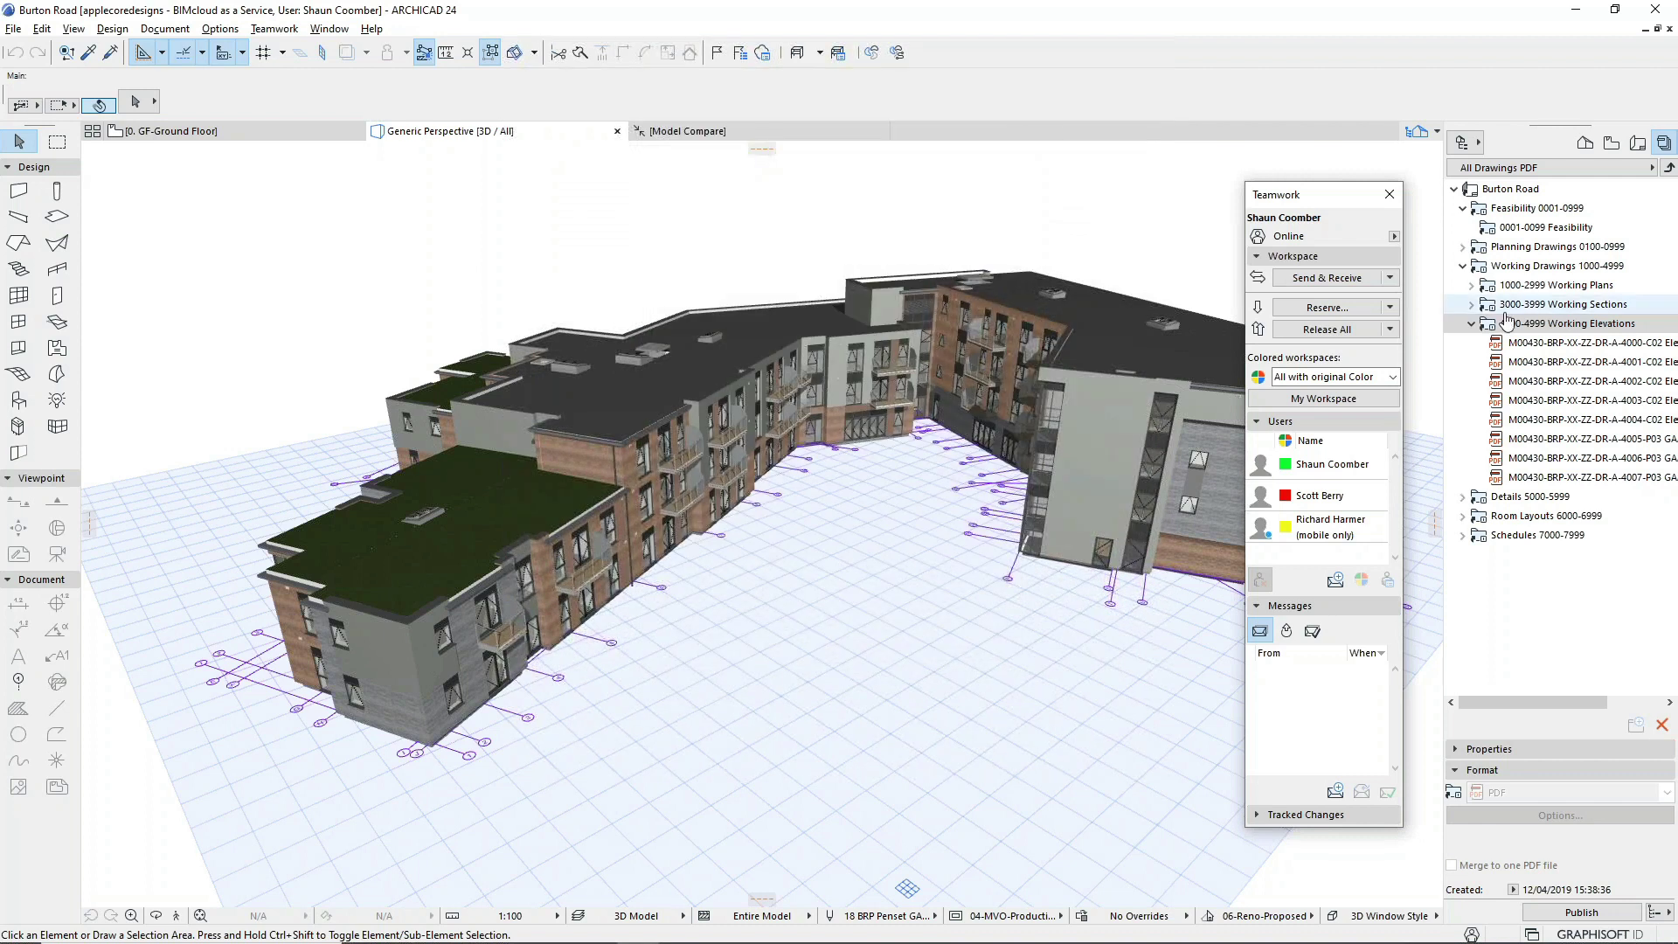
- Publish the selected working elevations to BIMcloud and close the 4007 GA Elevations Sheet 3 layout
left_click(1663, 914)
left_click(1564, 854)
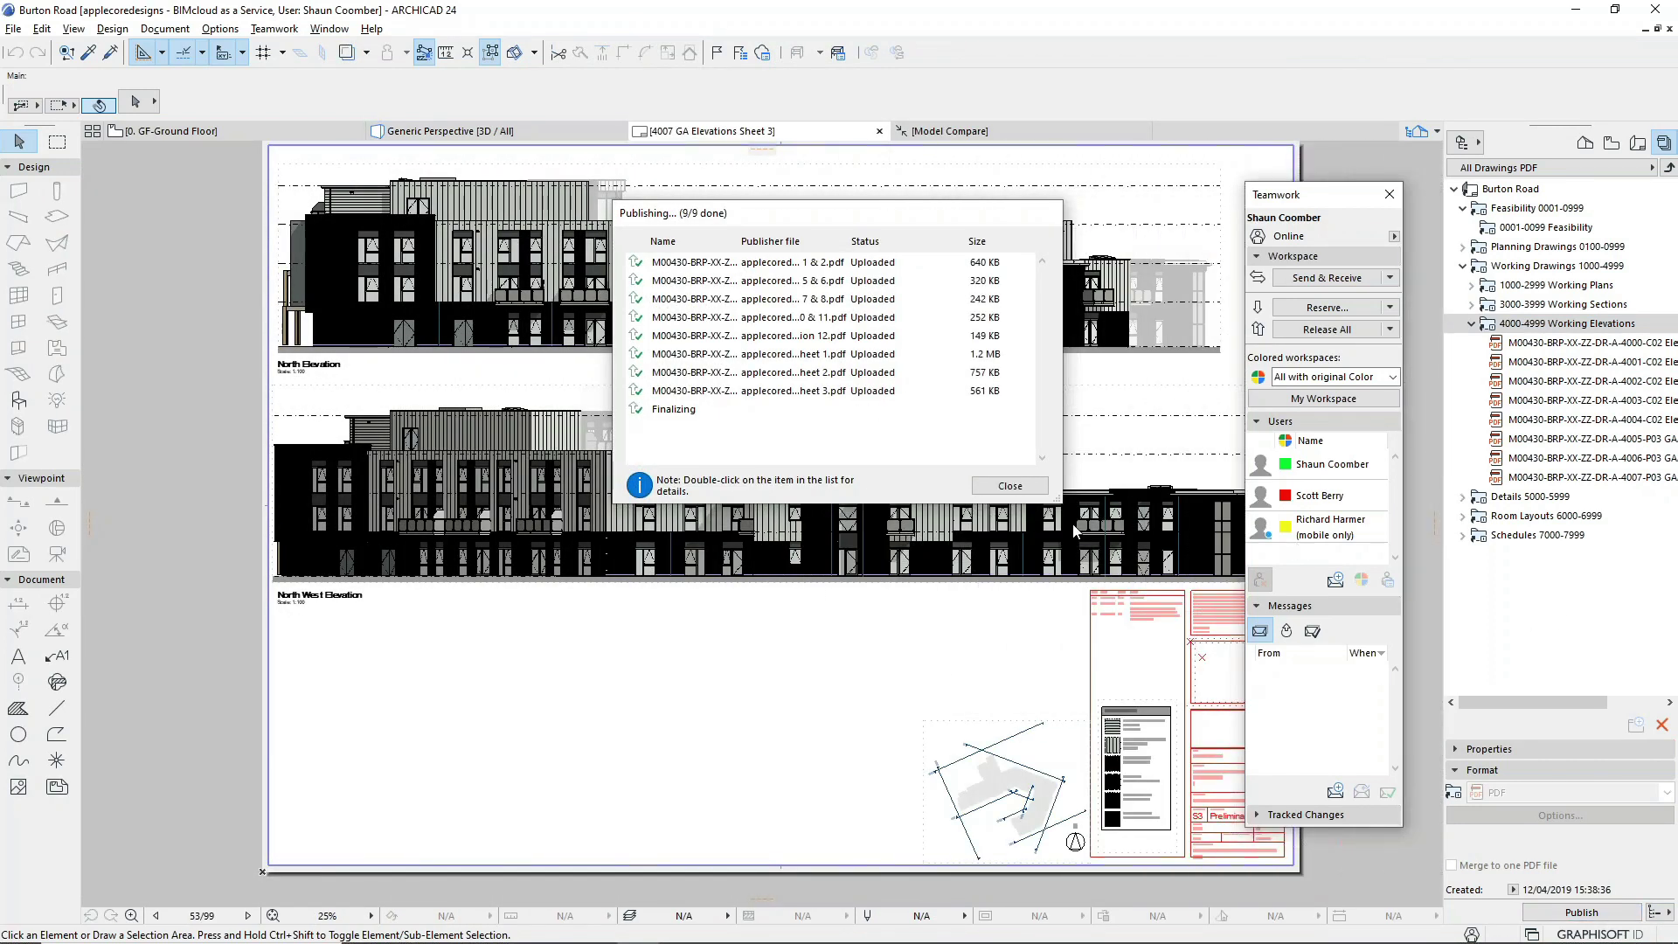
left_click(1010, 486)
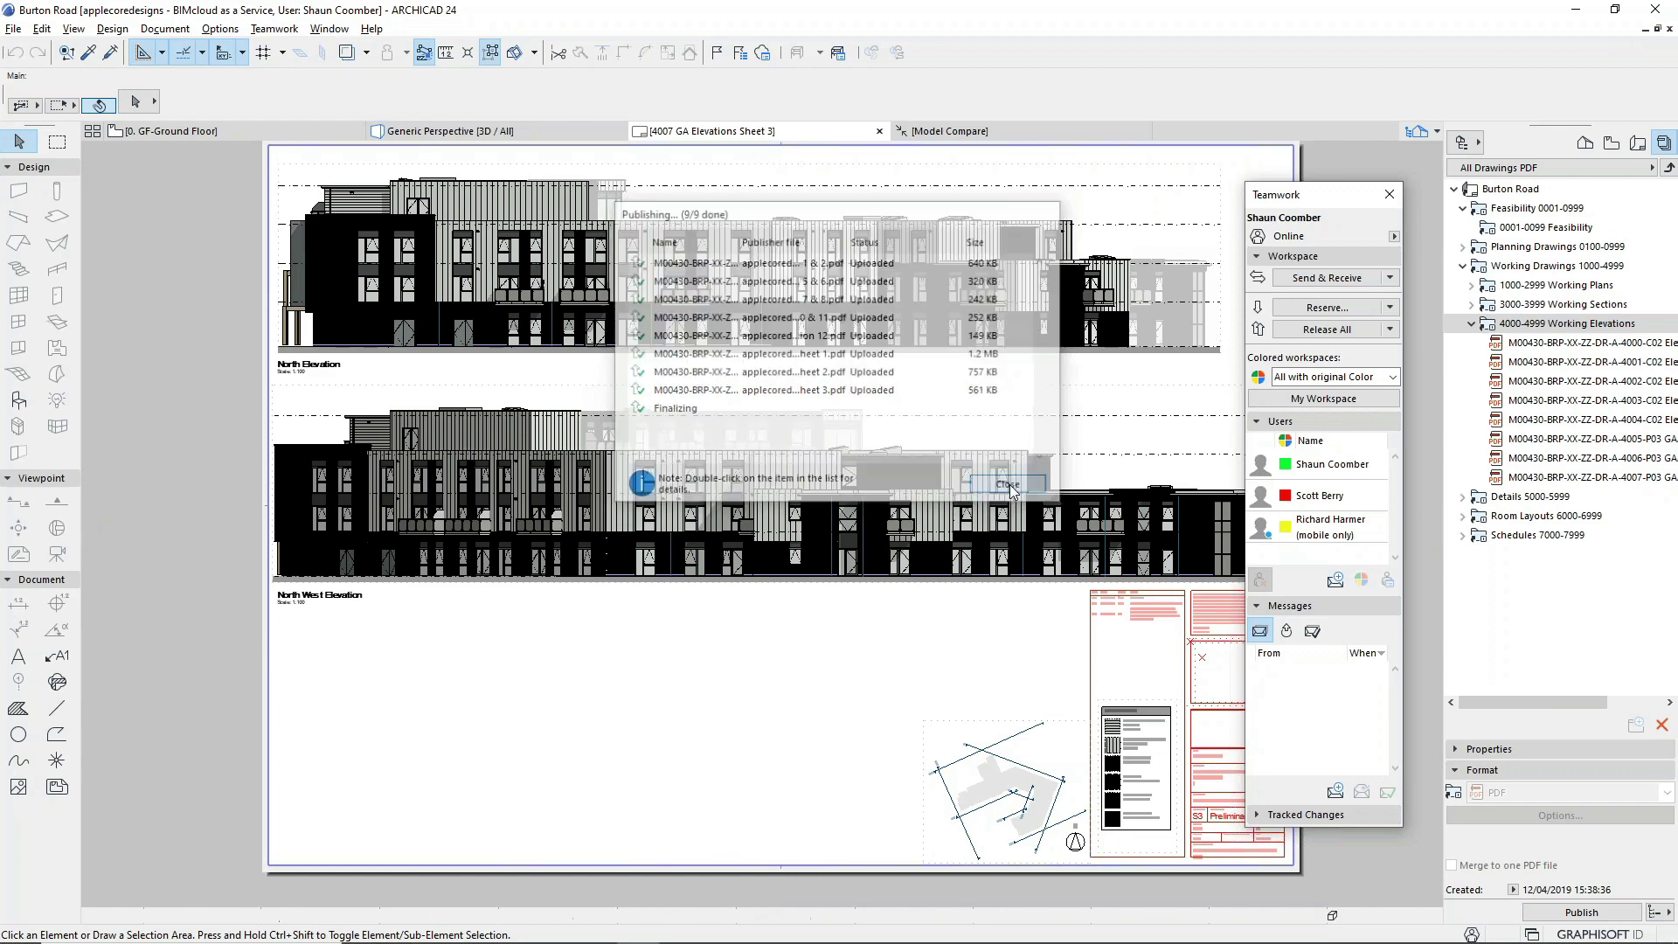
left_click(879, 131)
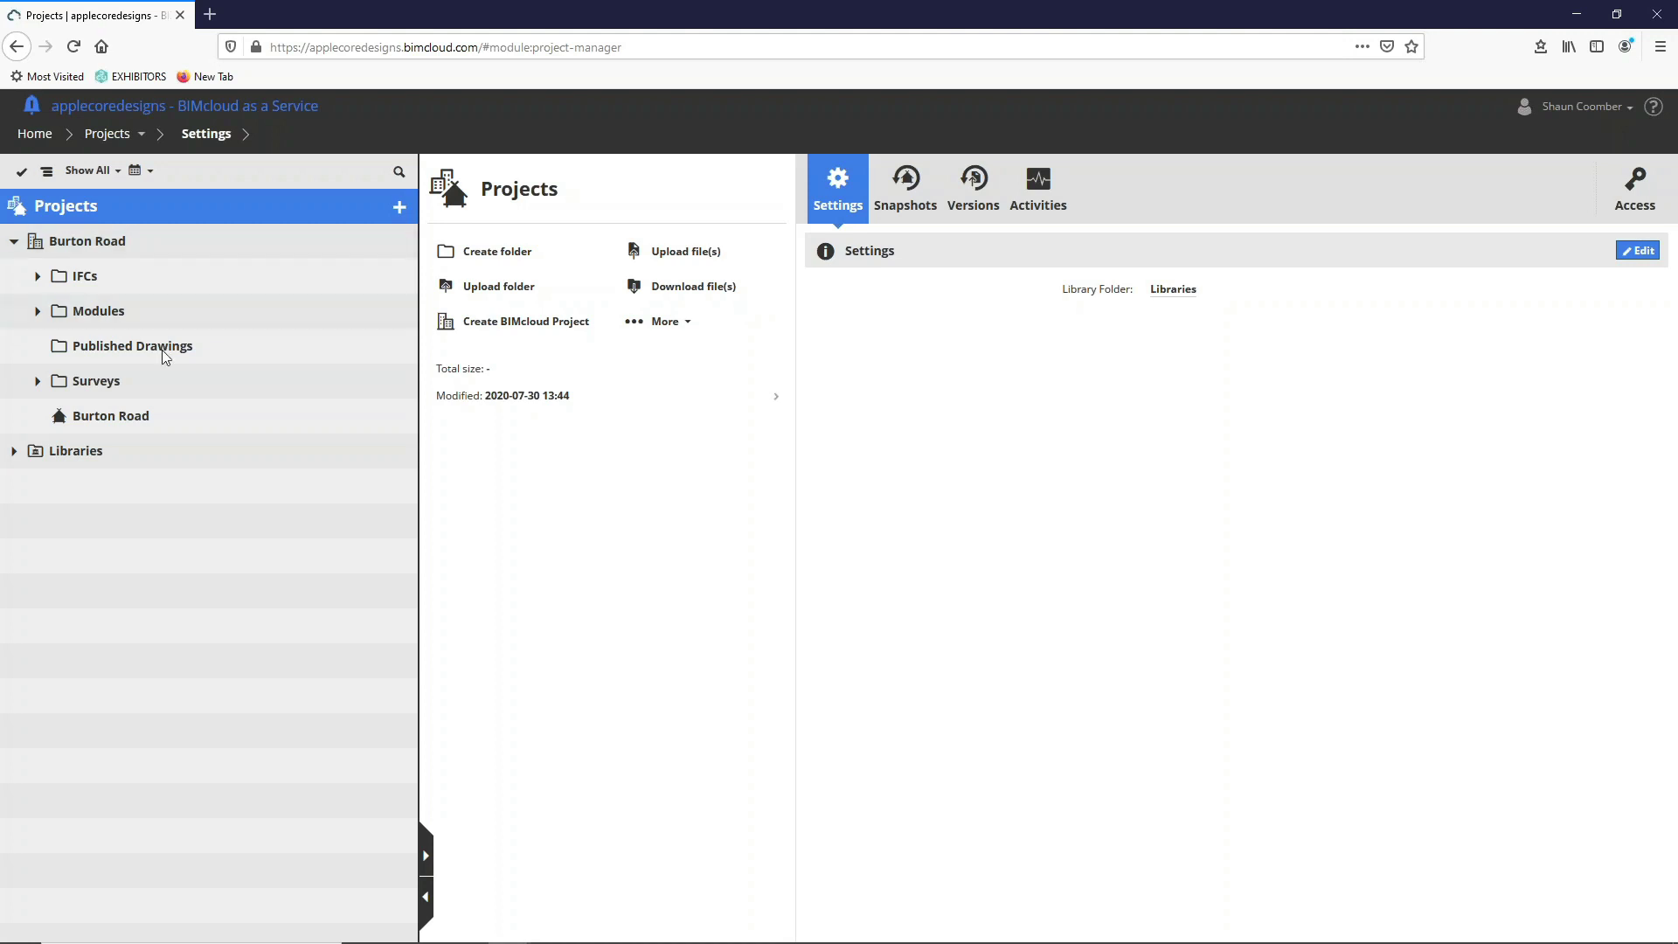
- In the BIMcloud web manager, download the 4001-C02 Elevations 3, 4, 5 & 6 PDF from Published Drawings and open it in Firefox
left_click(75, 356)
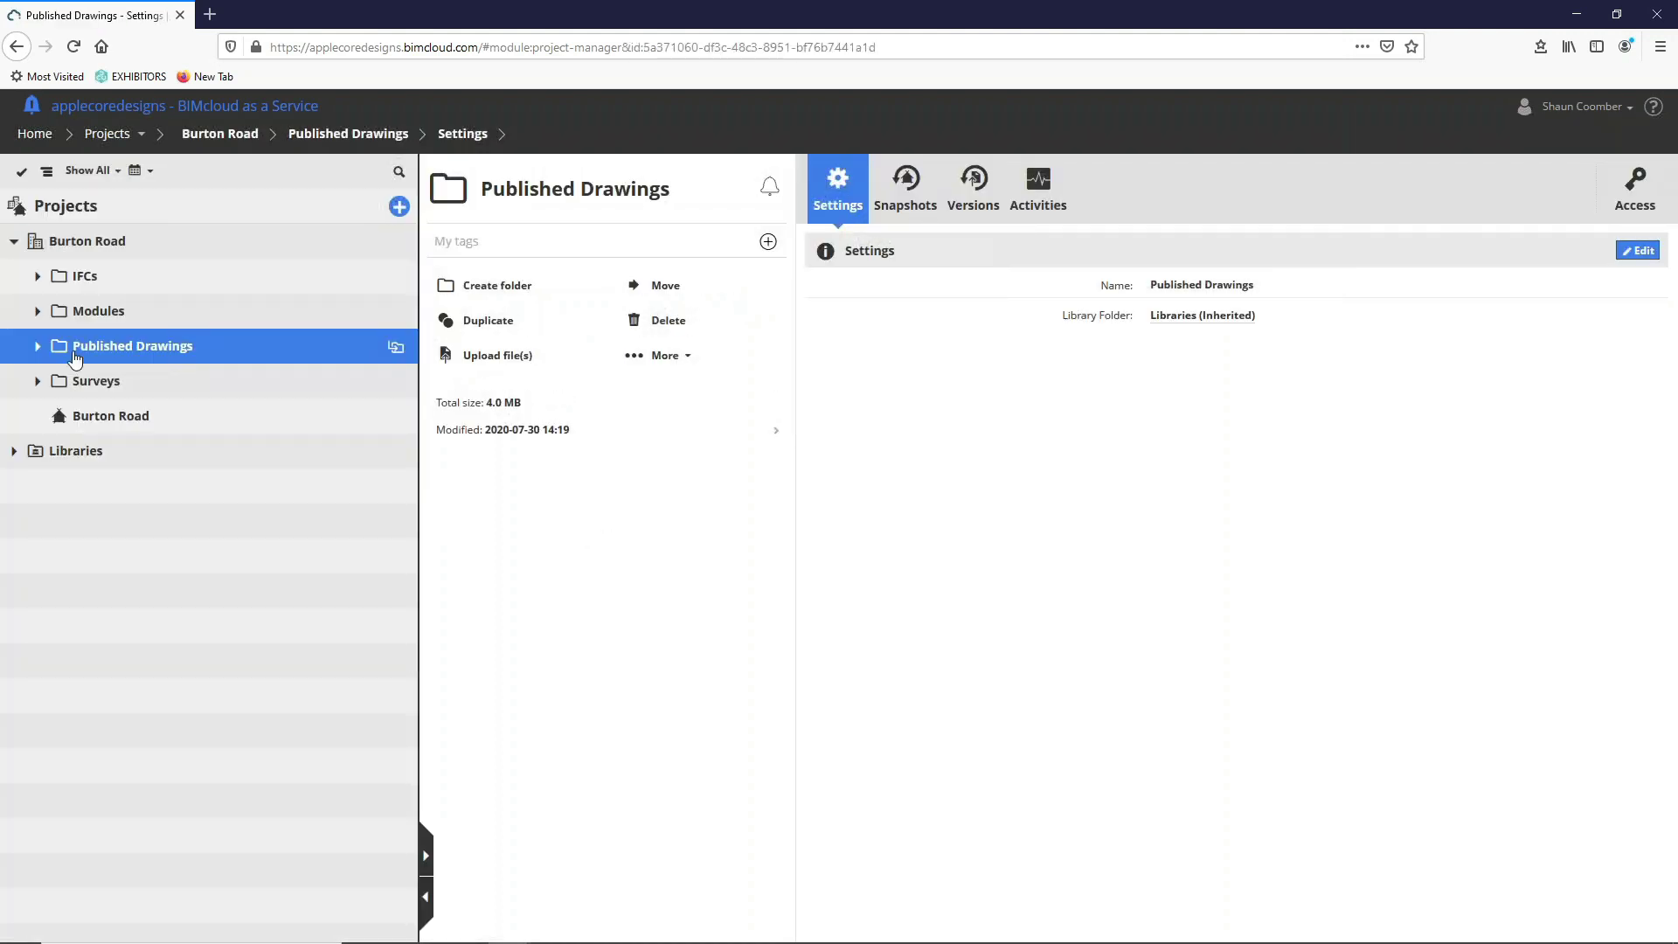
left_click(37, 346)
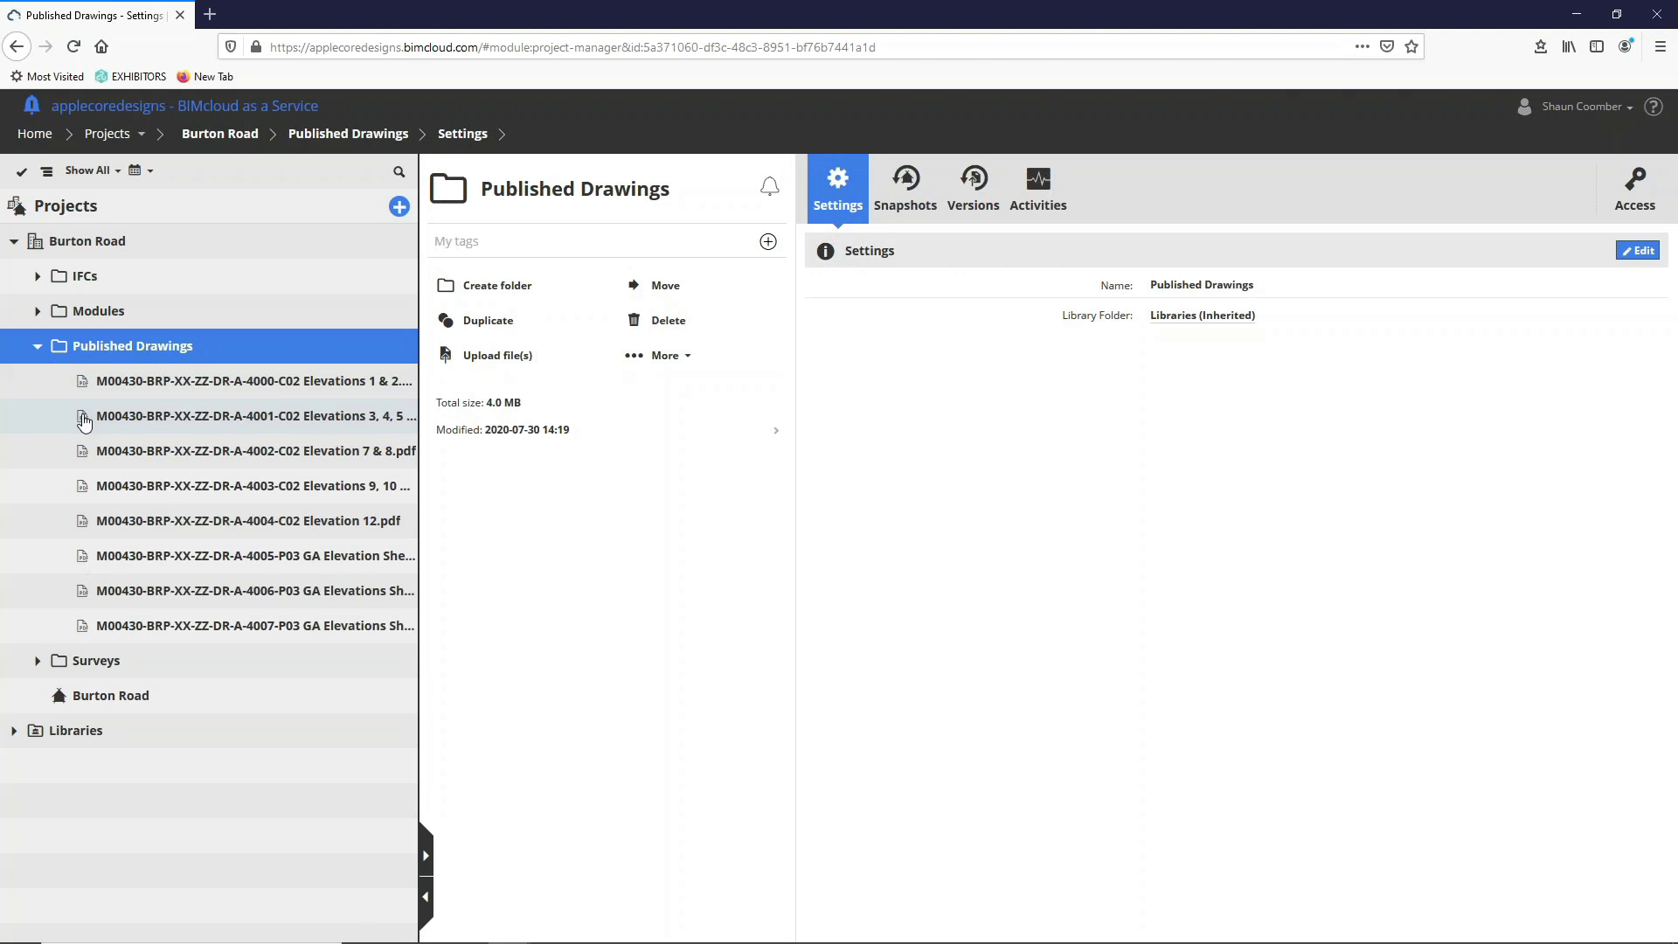
left_click(84, 417)
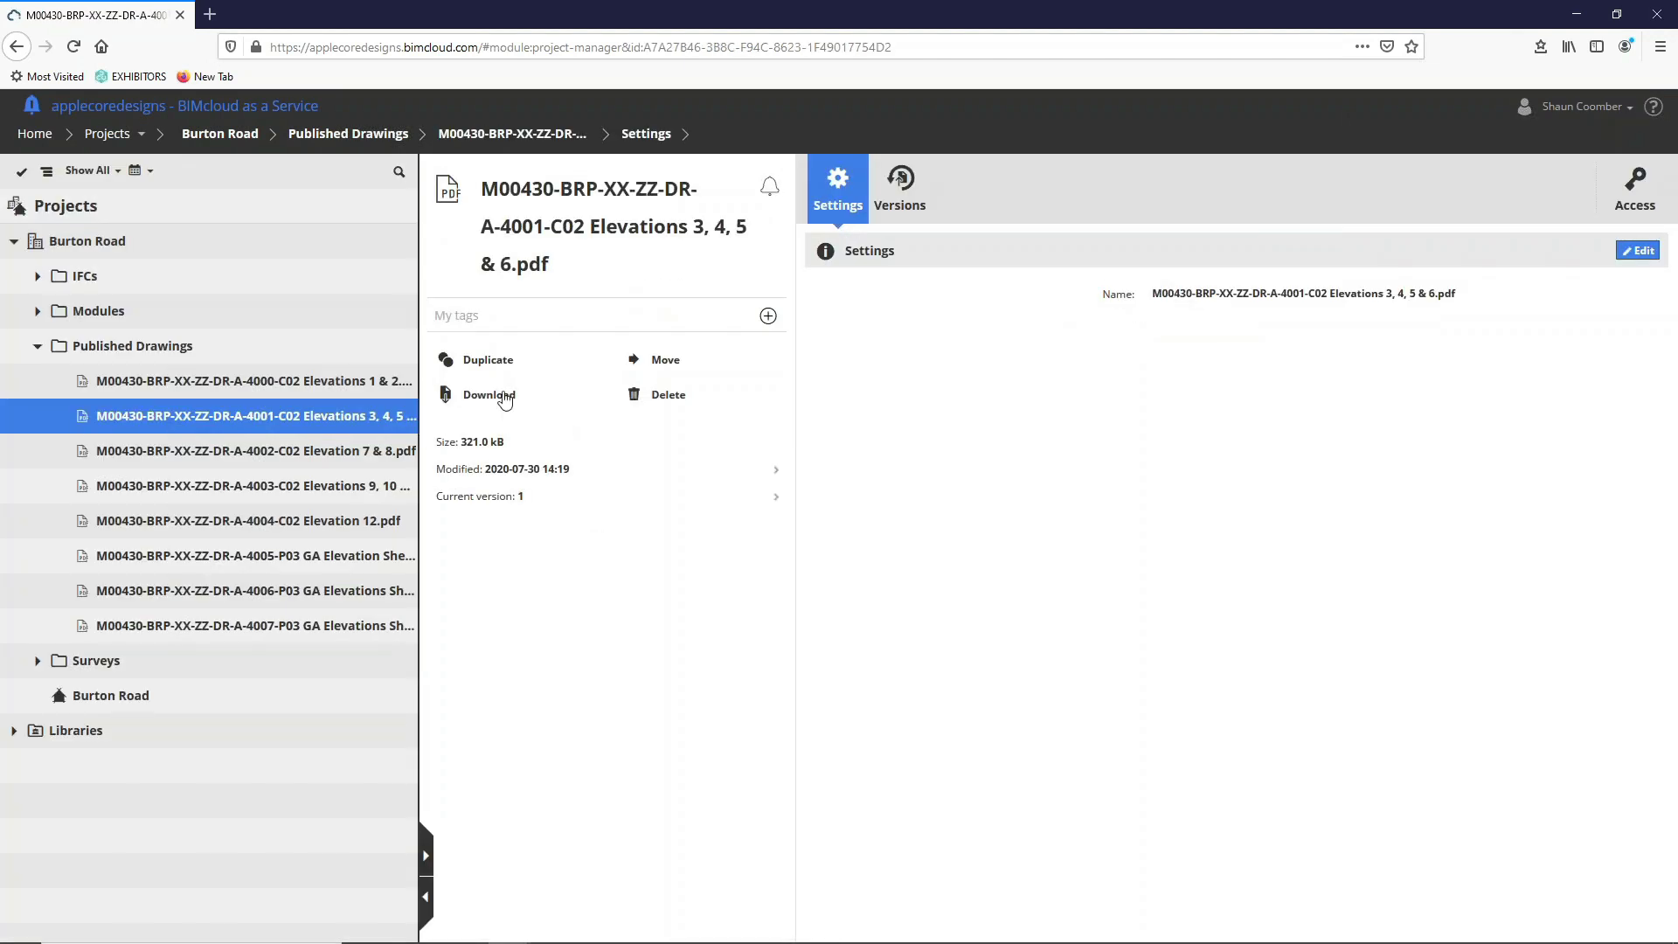
left_click(504, 396)
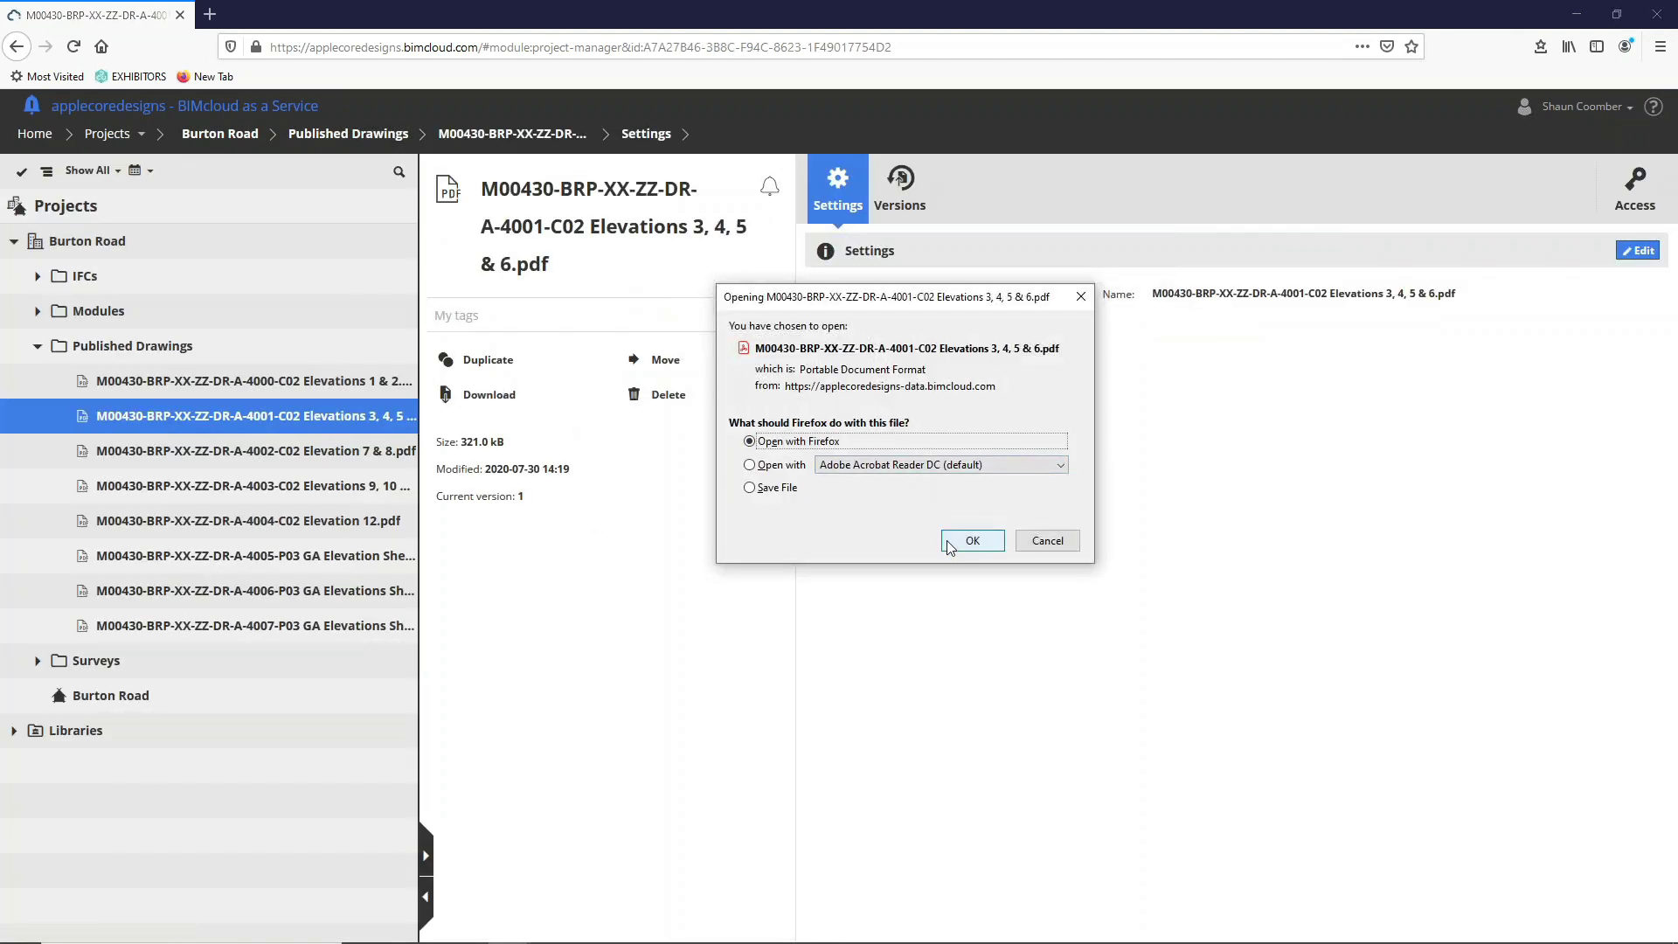
left_click(970, 540)
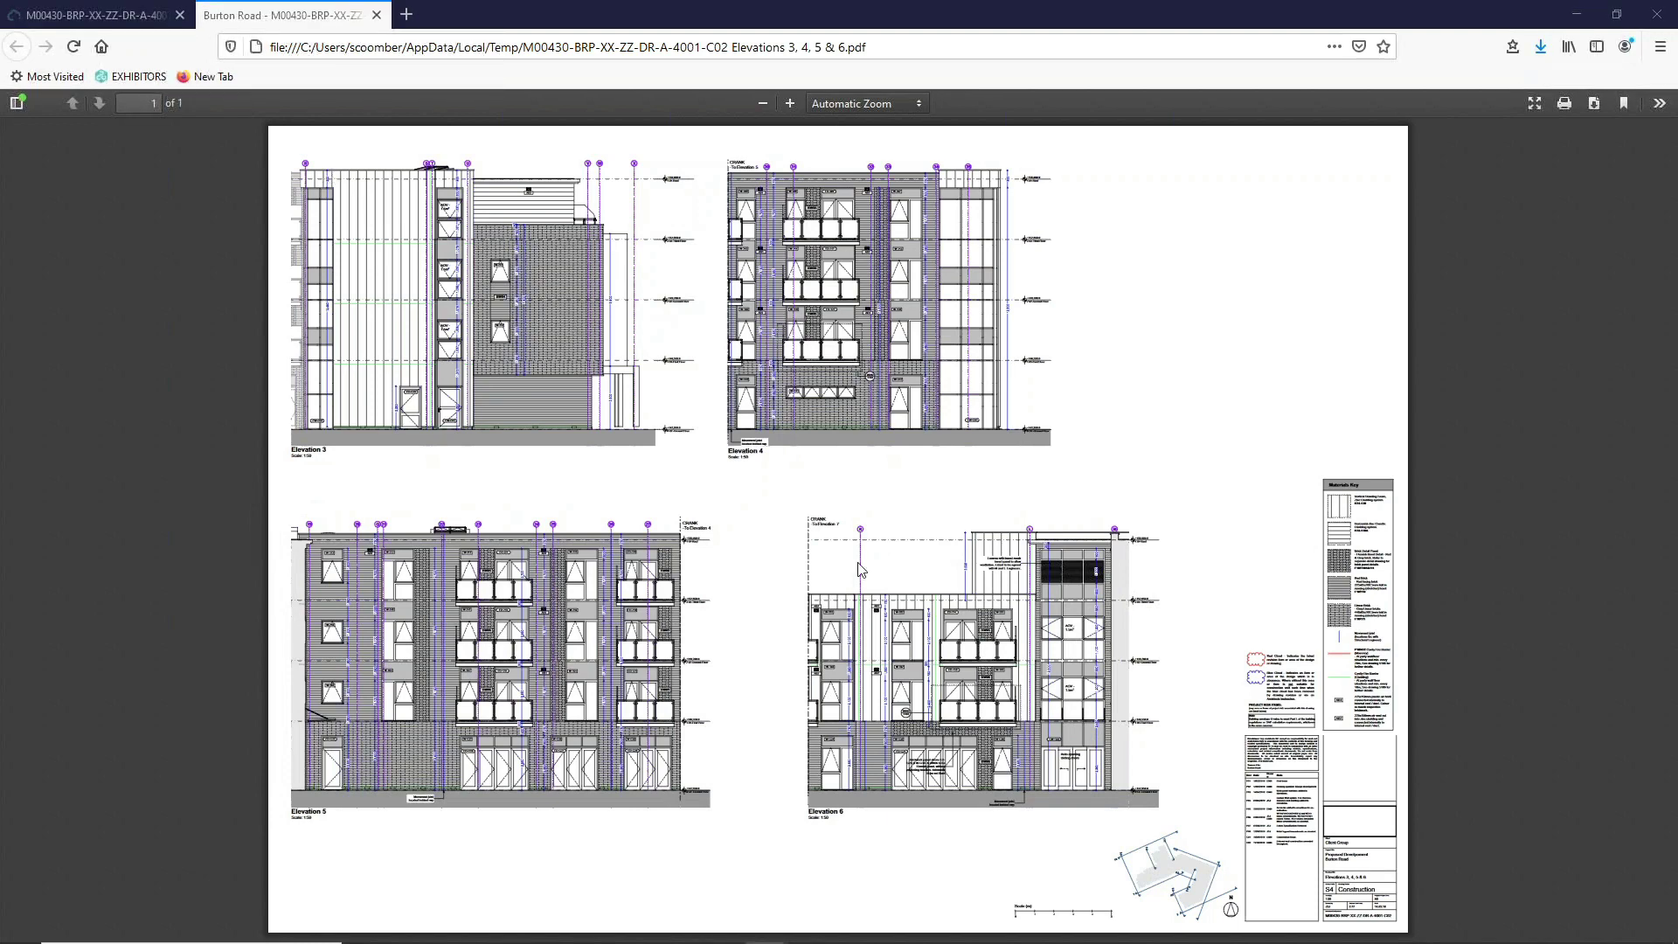
- Switch back to ARCHICAD, open the BIMx publisher set and look over its drawing folders and the Generic Perspective model
key("alt+Tab")
left_click(1469, 168)
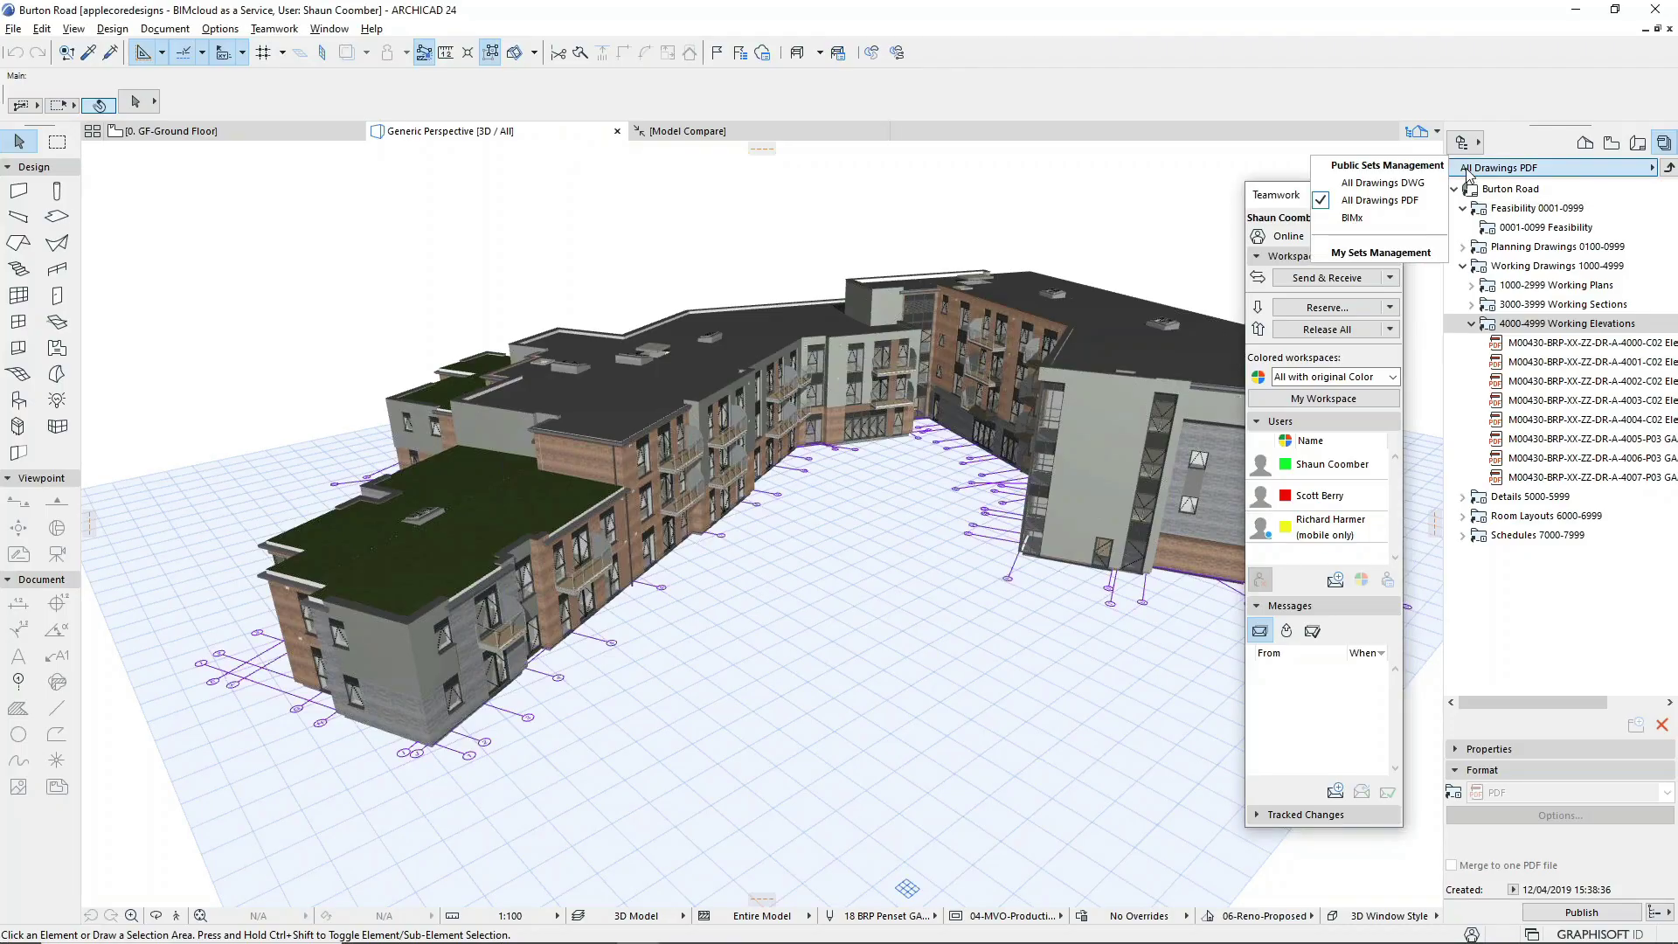
left_click(1414, 219)
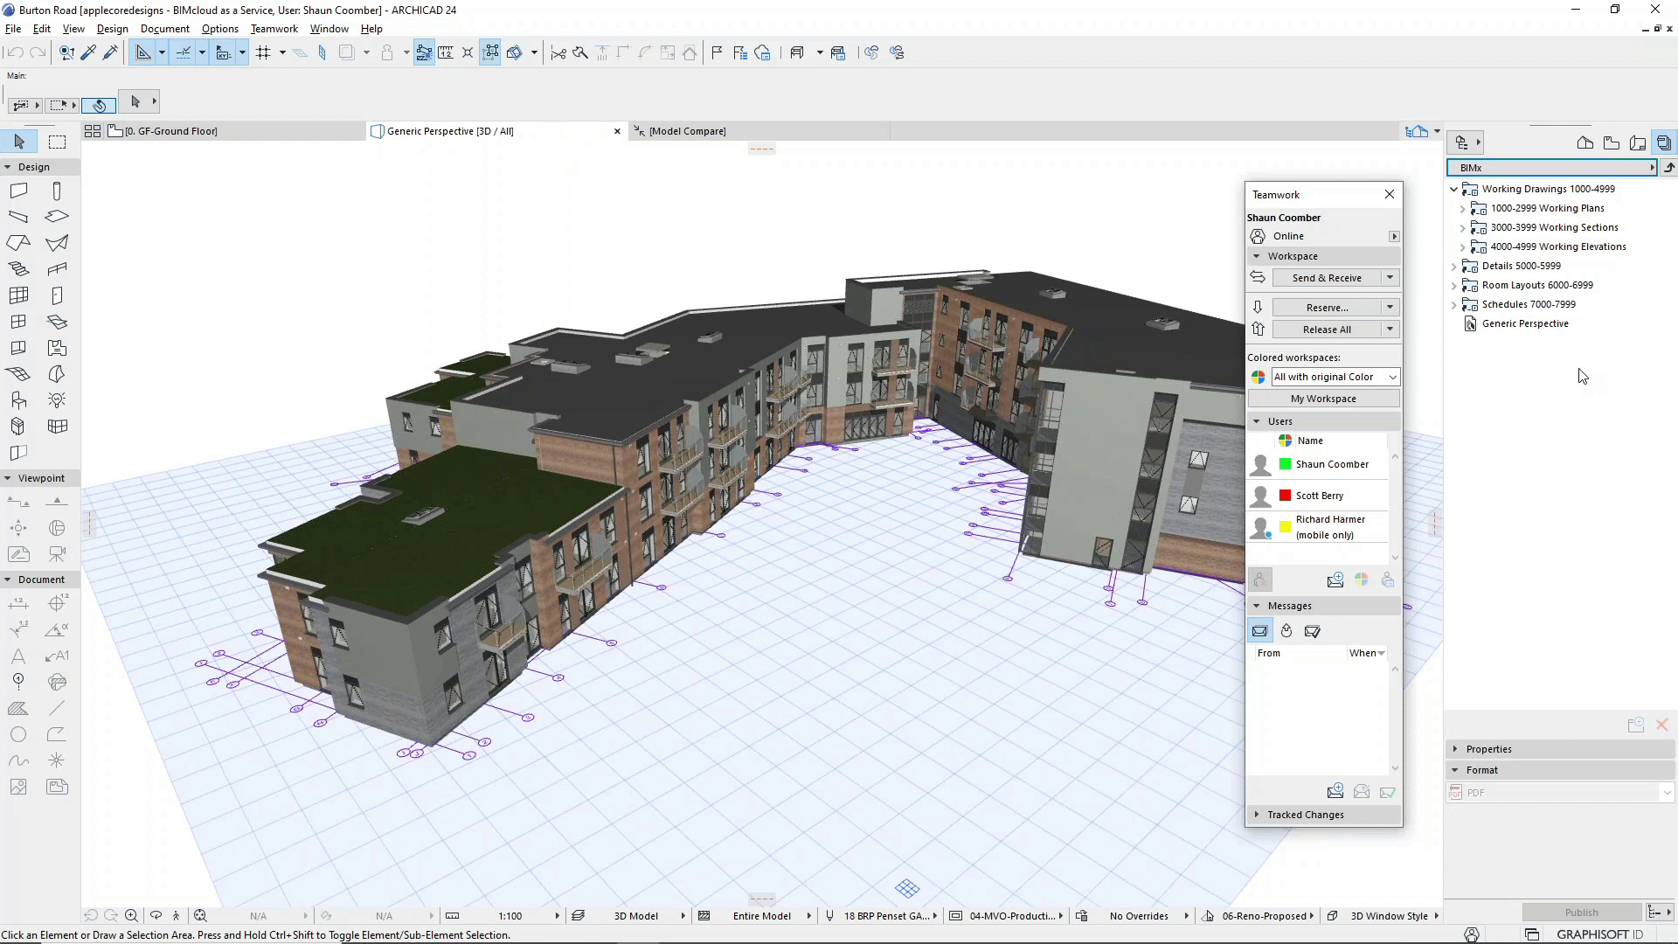
left_click(1525, 324)
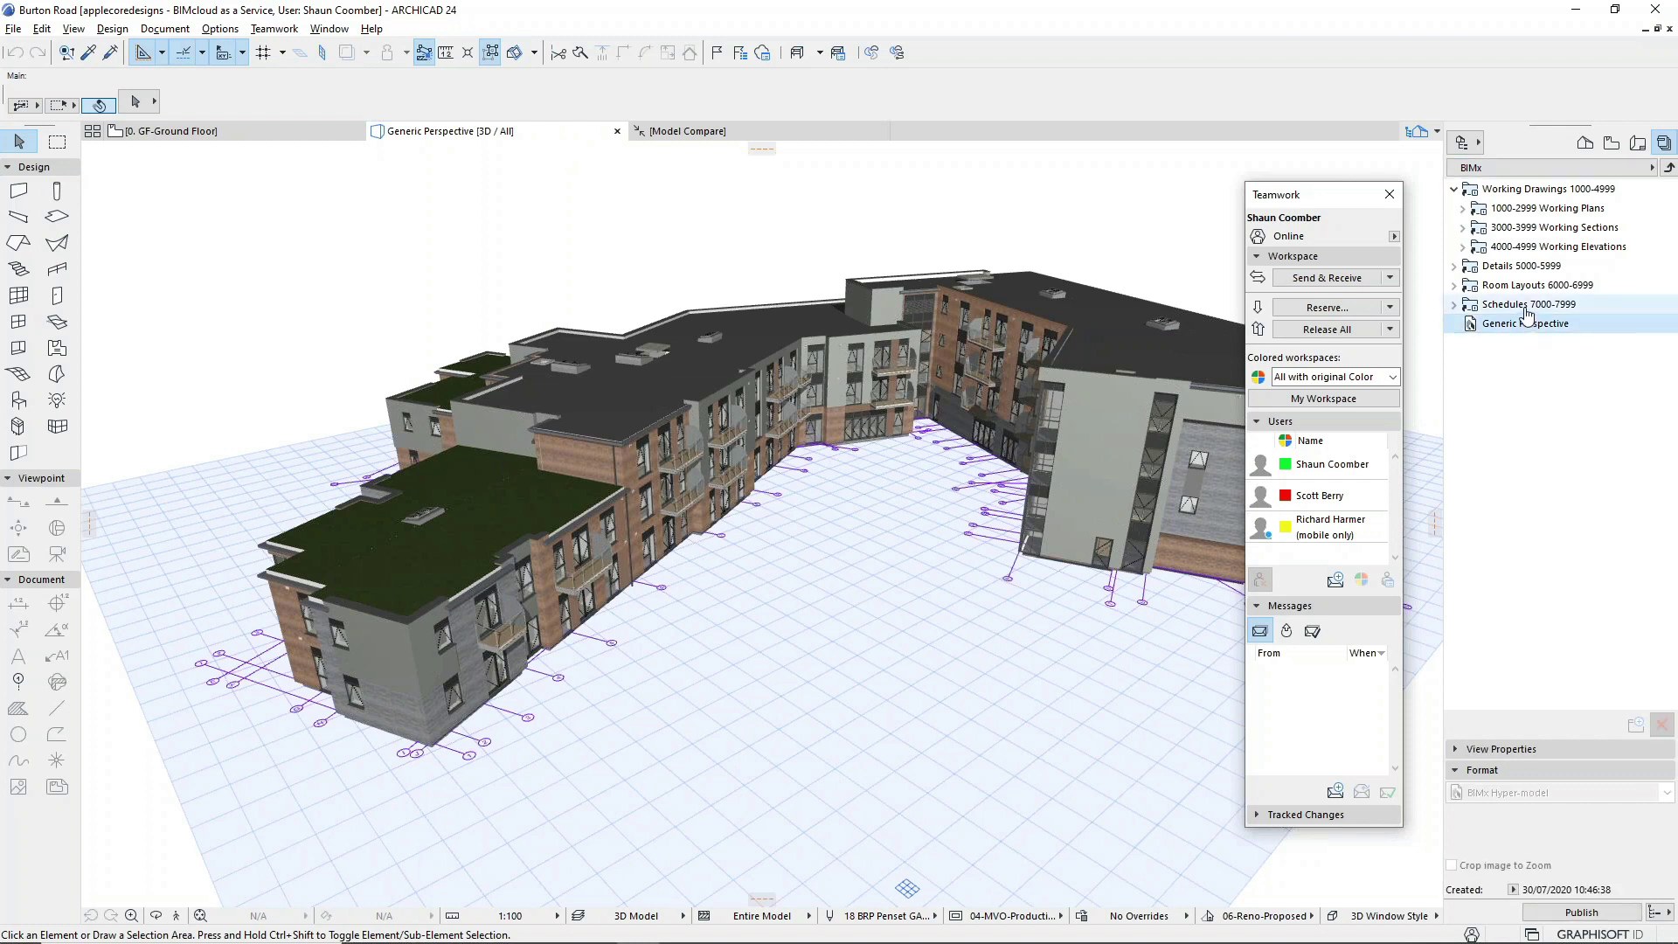
left_click(1523, 305)
left_click(1539, 189, "shift")
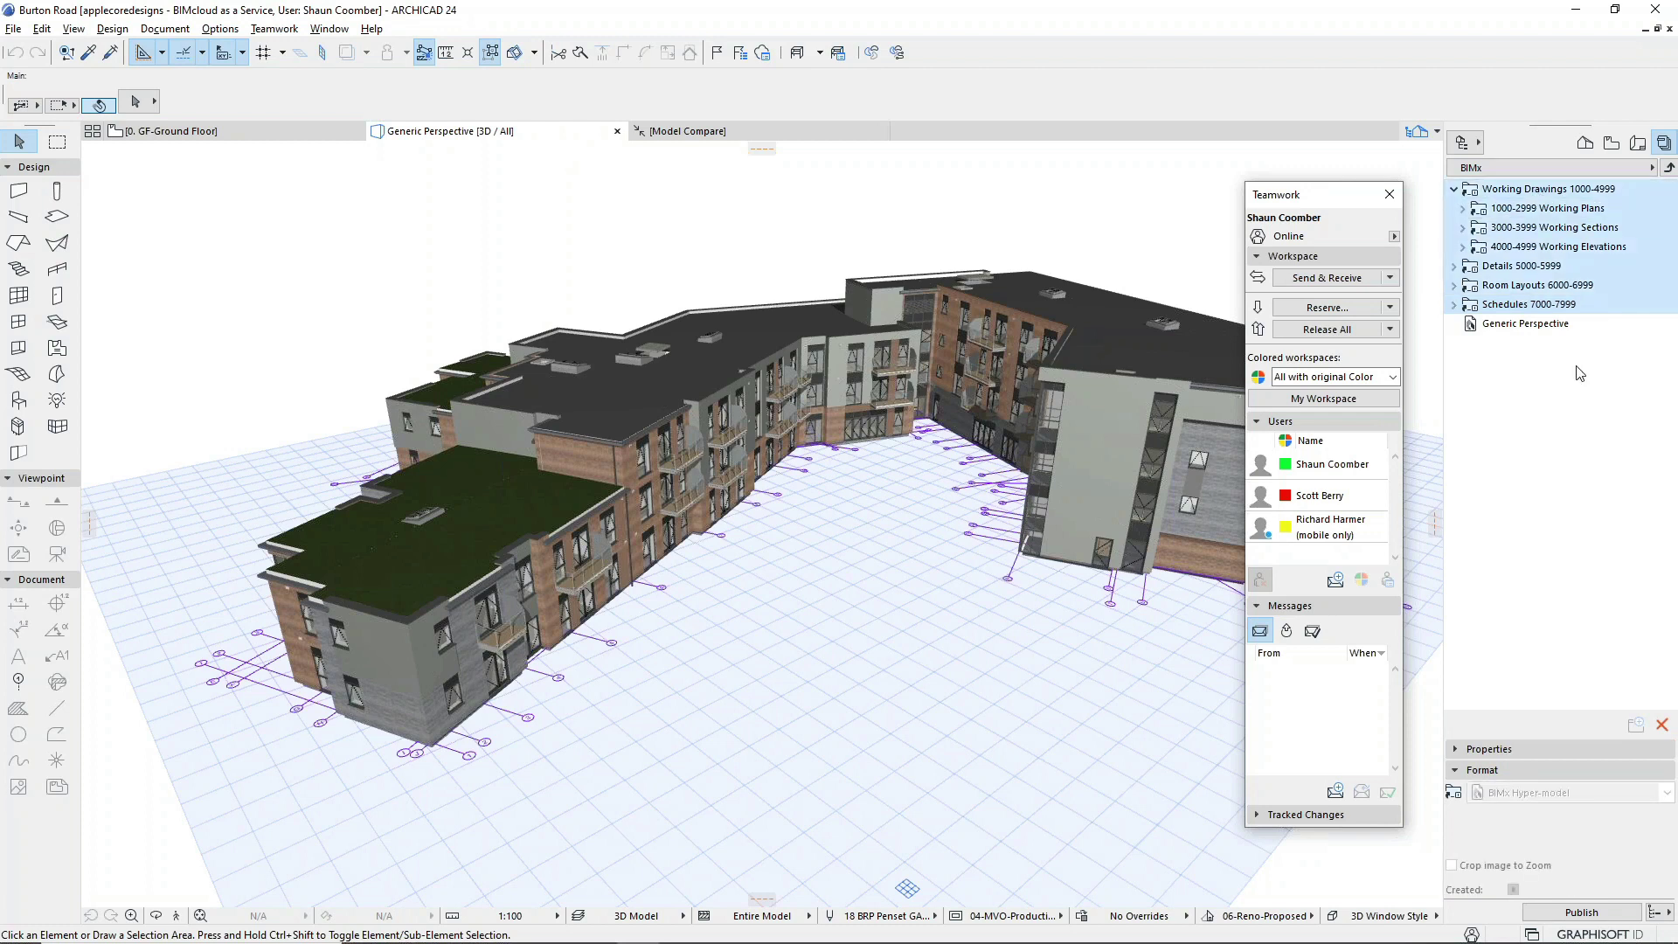
left_click(1540, 324)
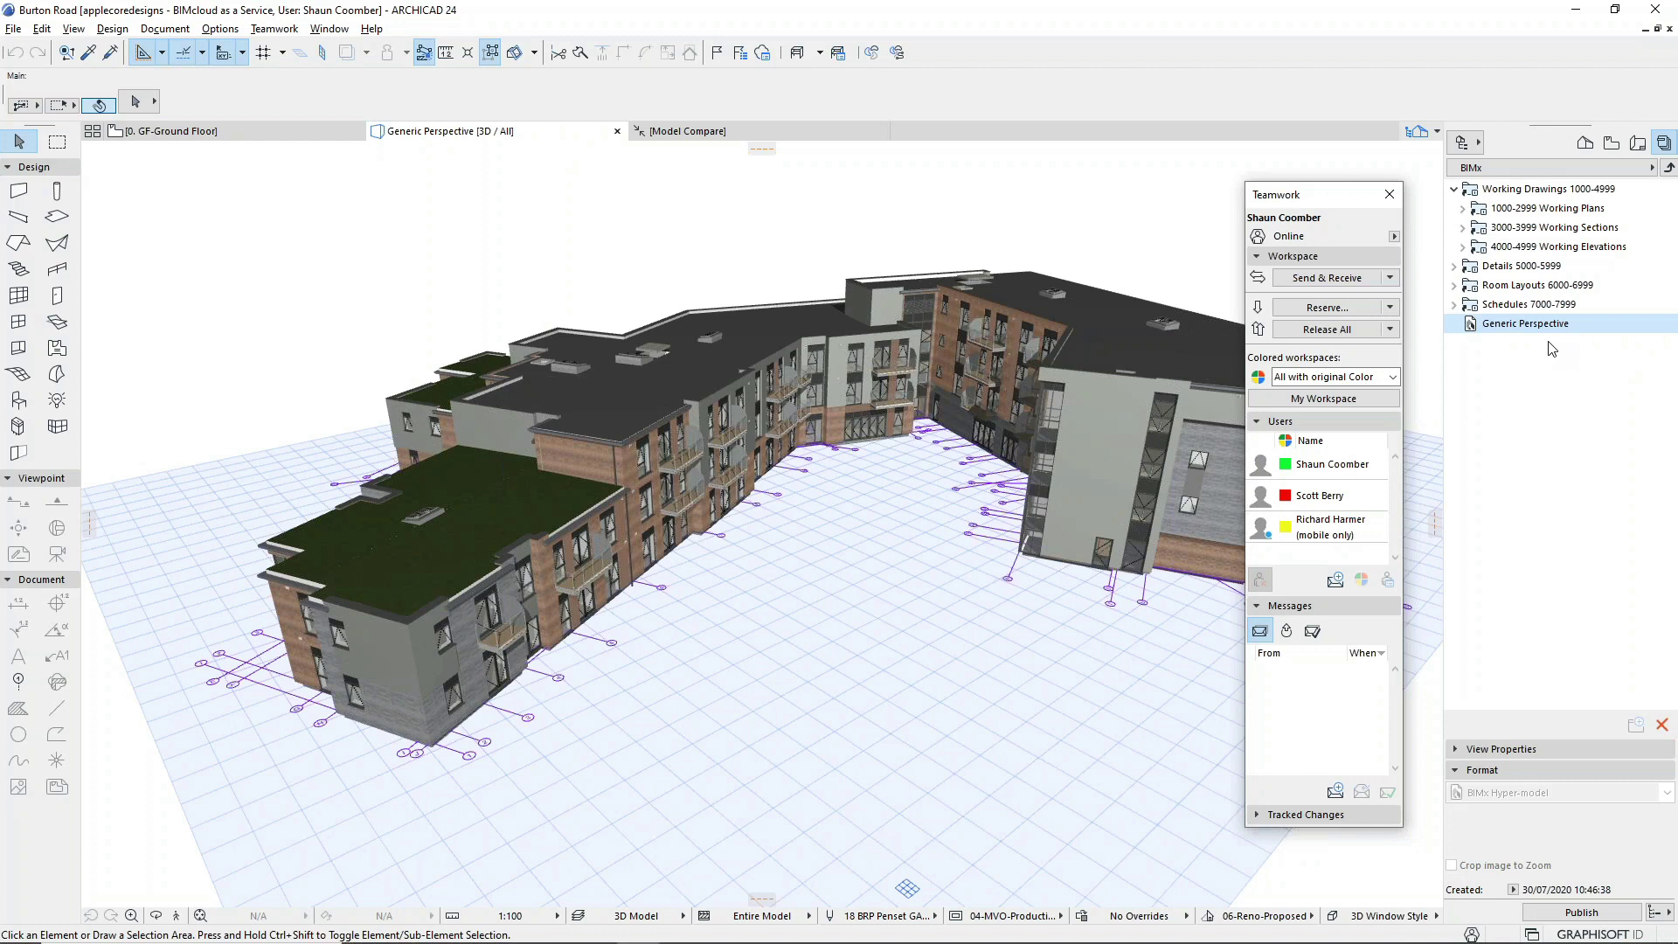
- Check the BIMx set's Upload BIMx Hyper-model publishing properties without changes and publish the set
right_click(1532, 285)
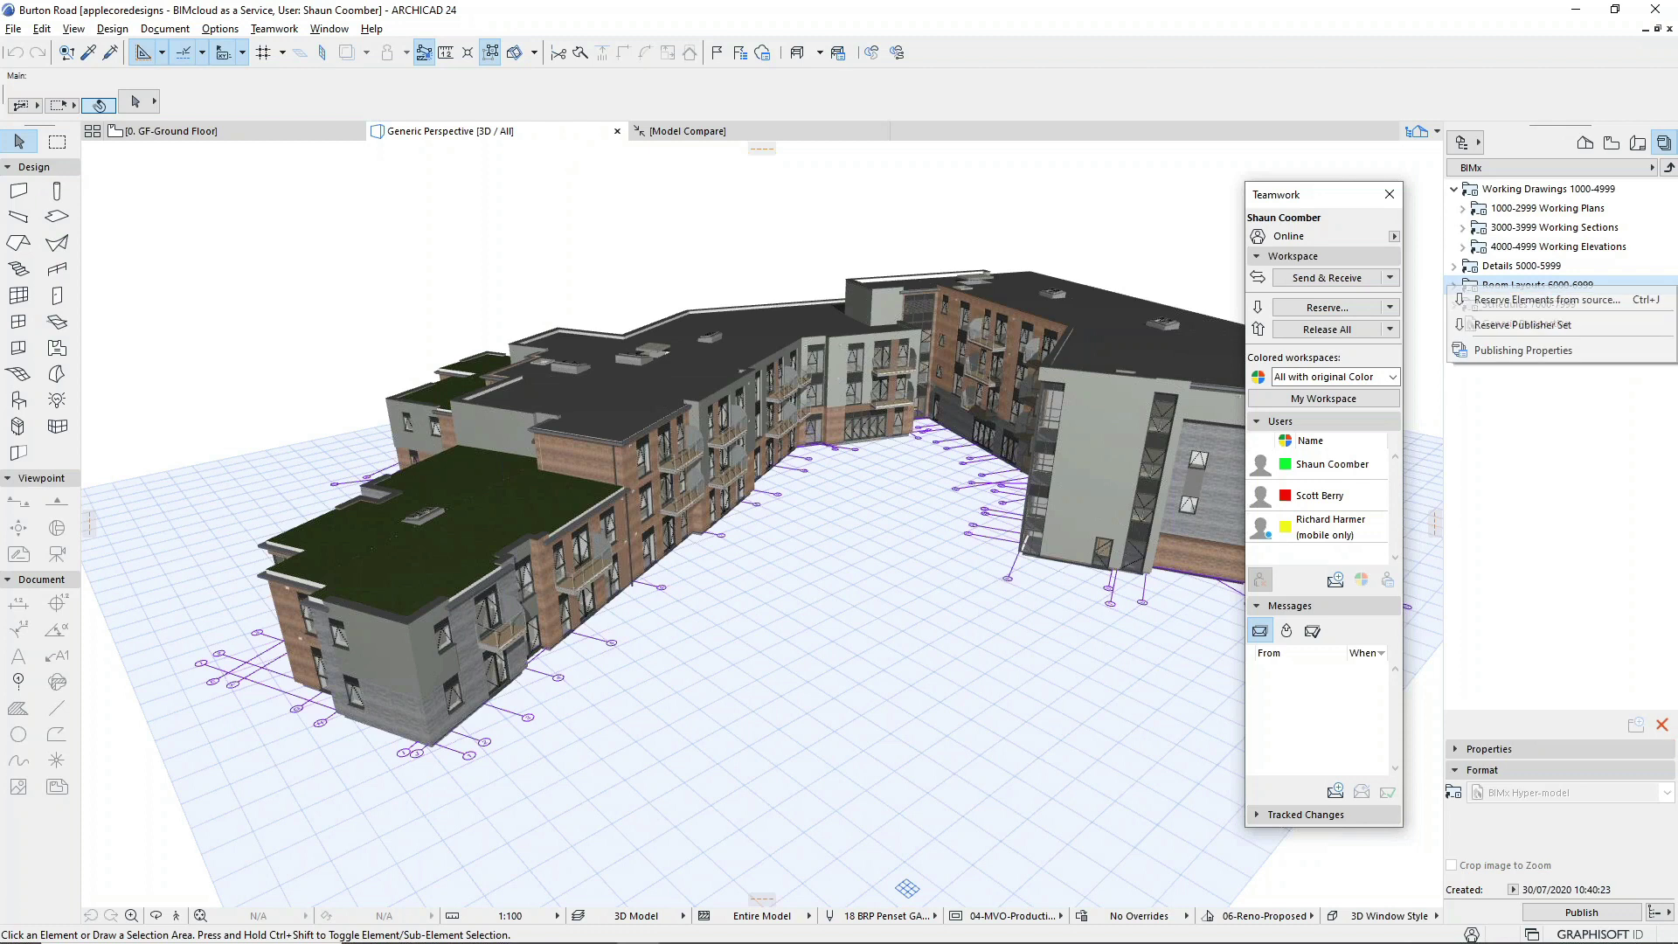
left_click(1532, 353)
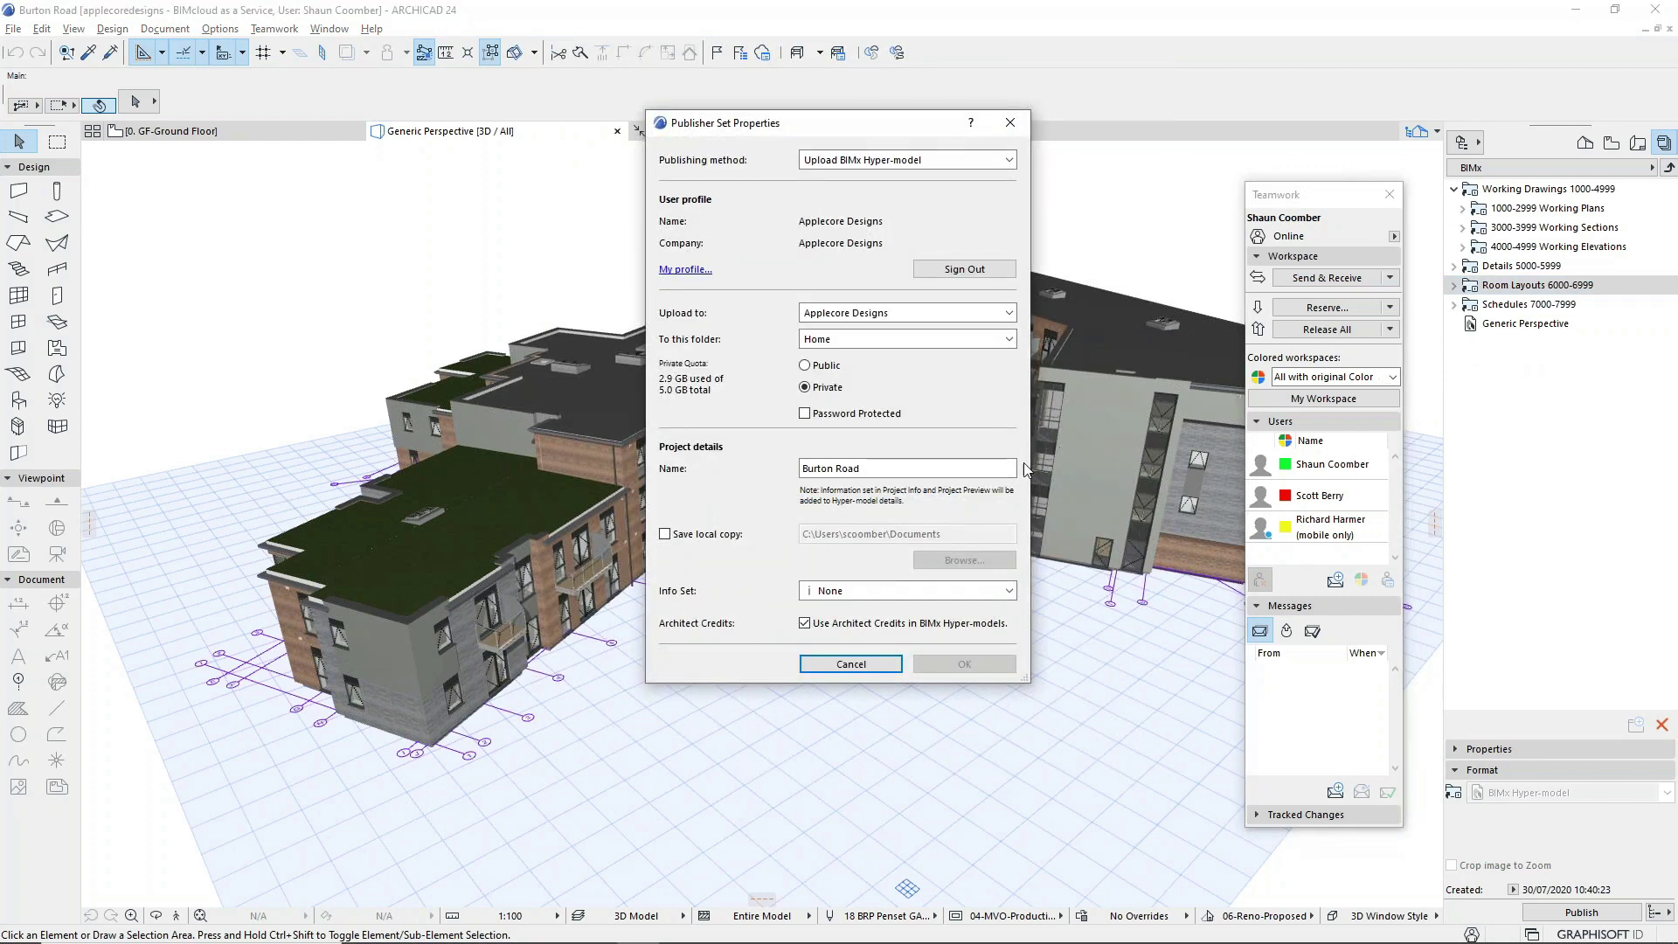
left_click(1011, 123)
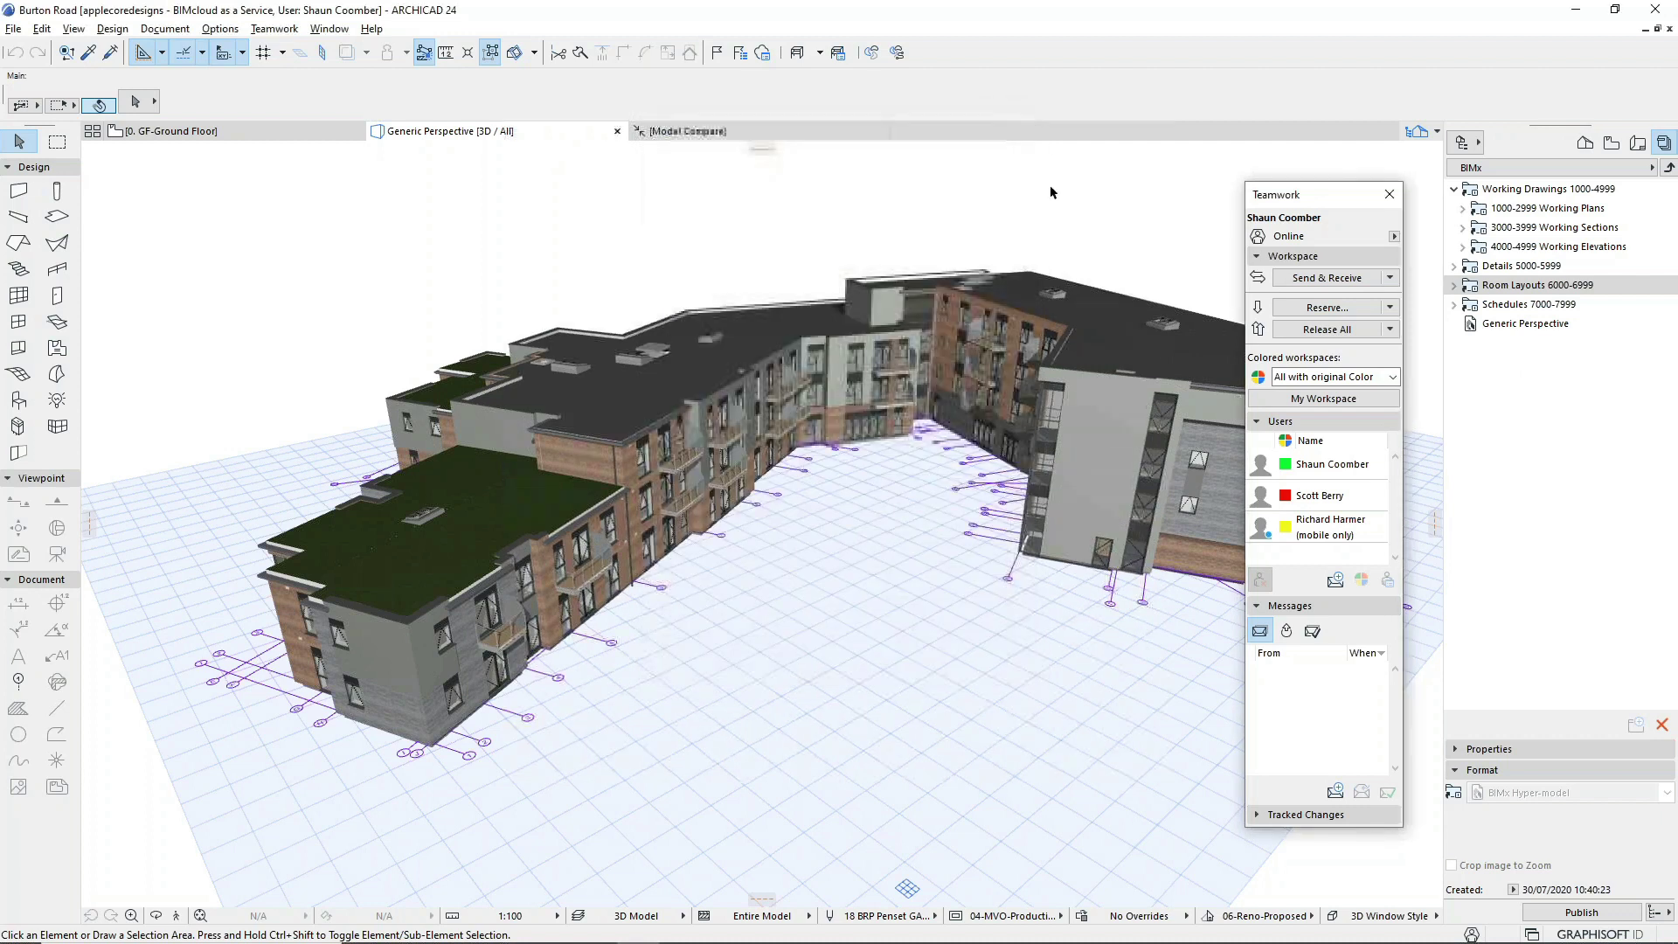
left_click(1564, 912)
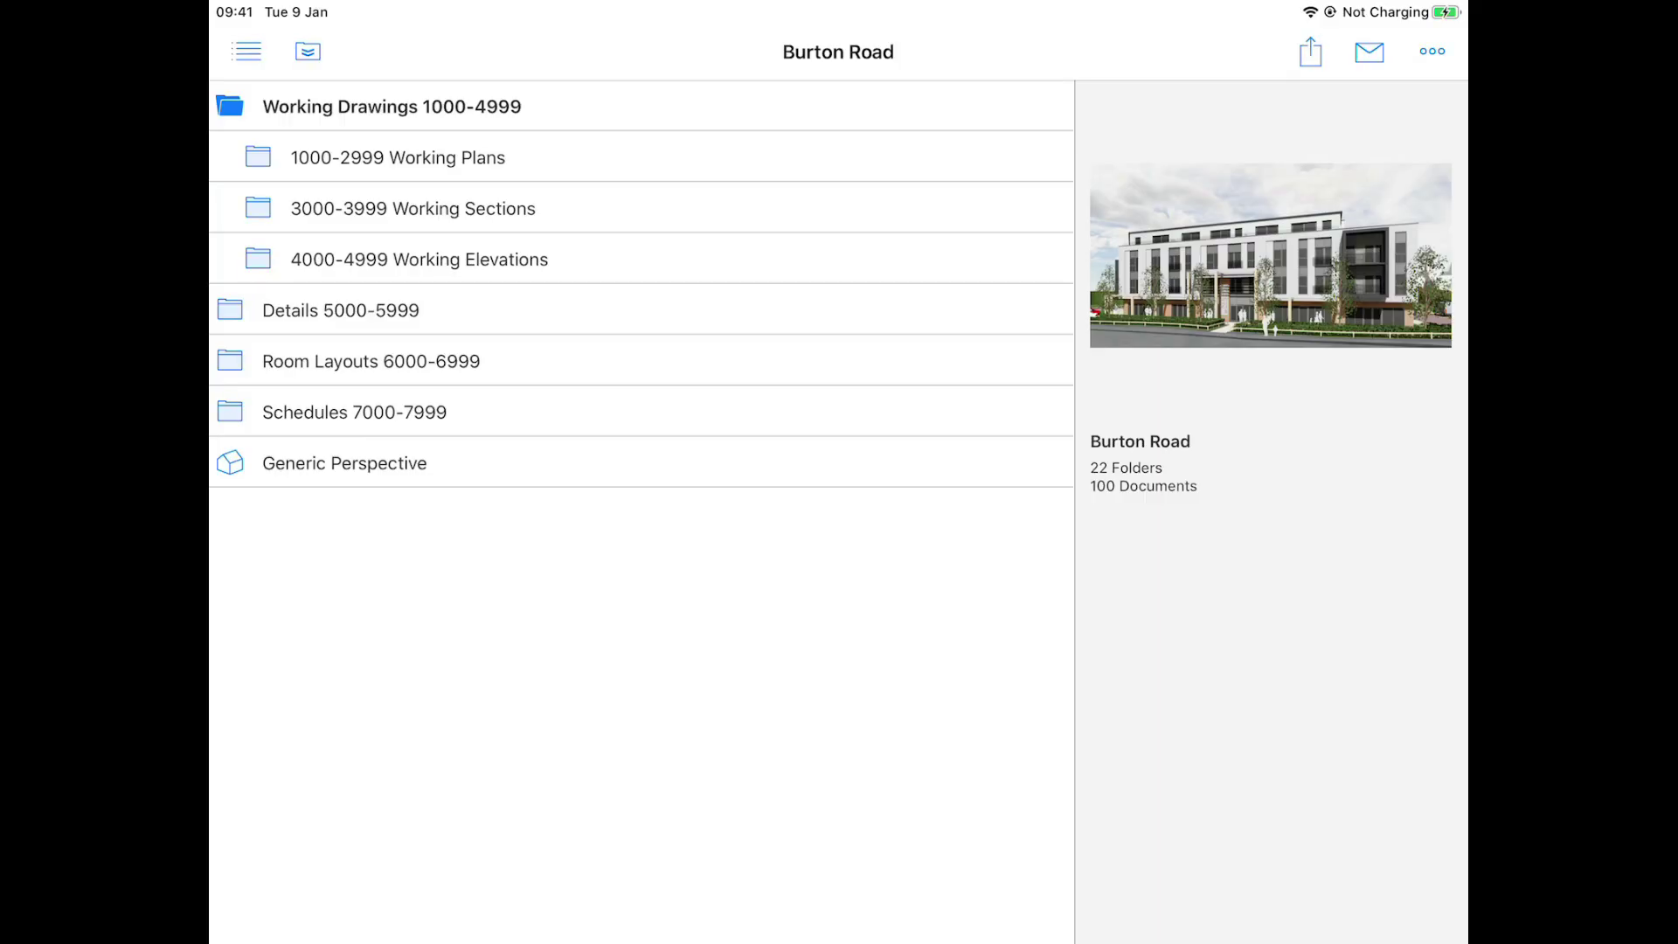
- In BIMx on the tablet, browse the 2000-2099 Working G.A. Plans, preview ground floor sheets 01 to 03 and collapse the Working Drawings folder
left_click(398, 158)
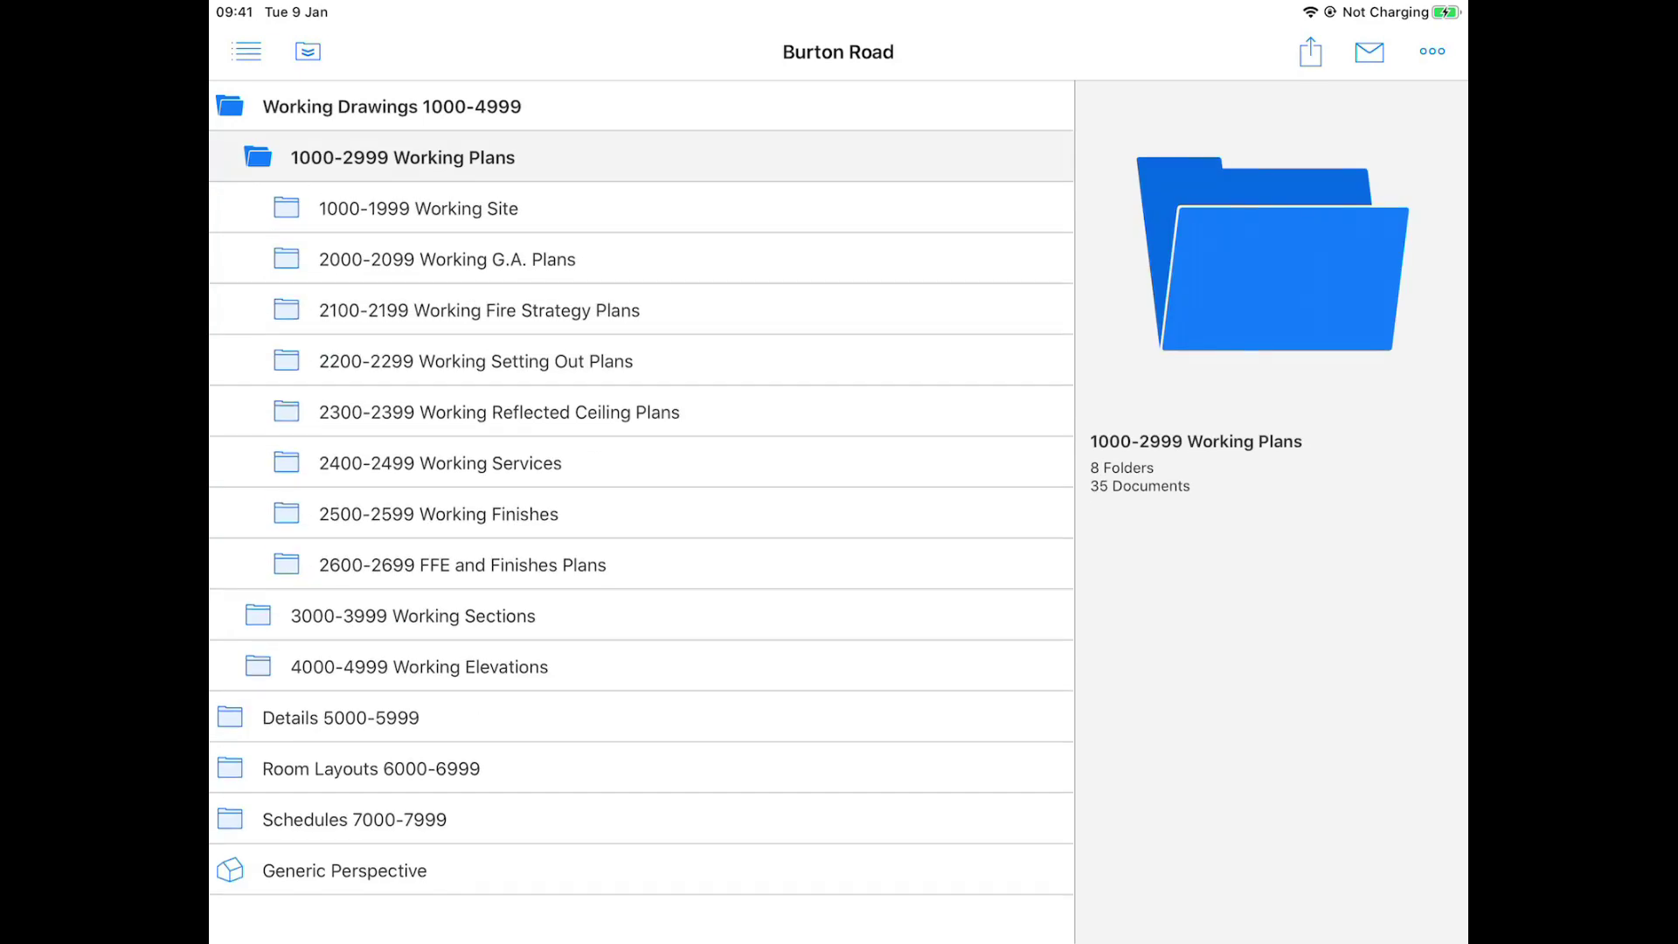
left_click(447, 259)
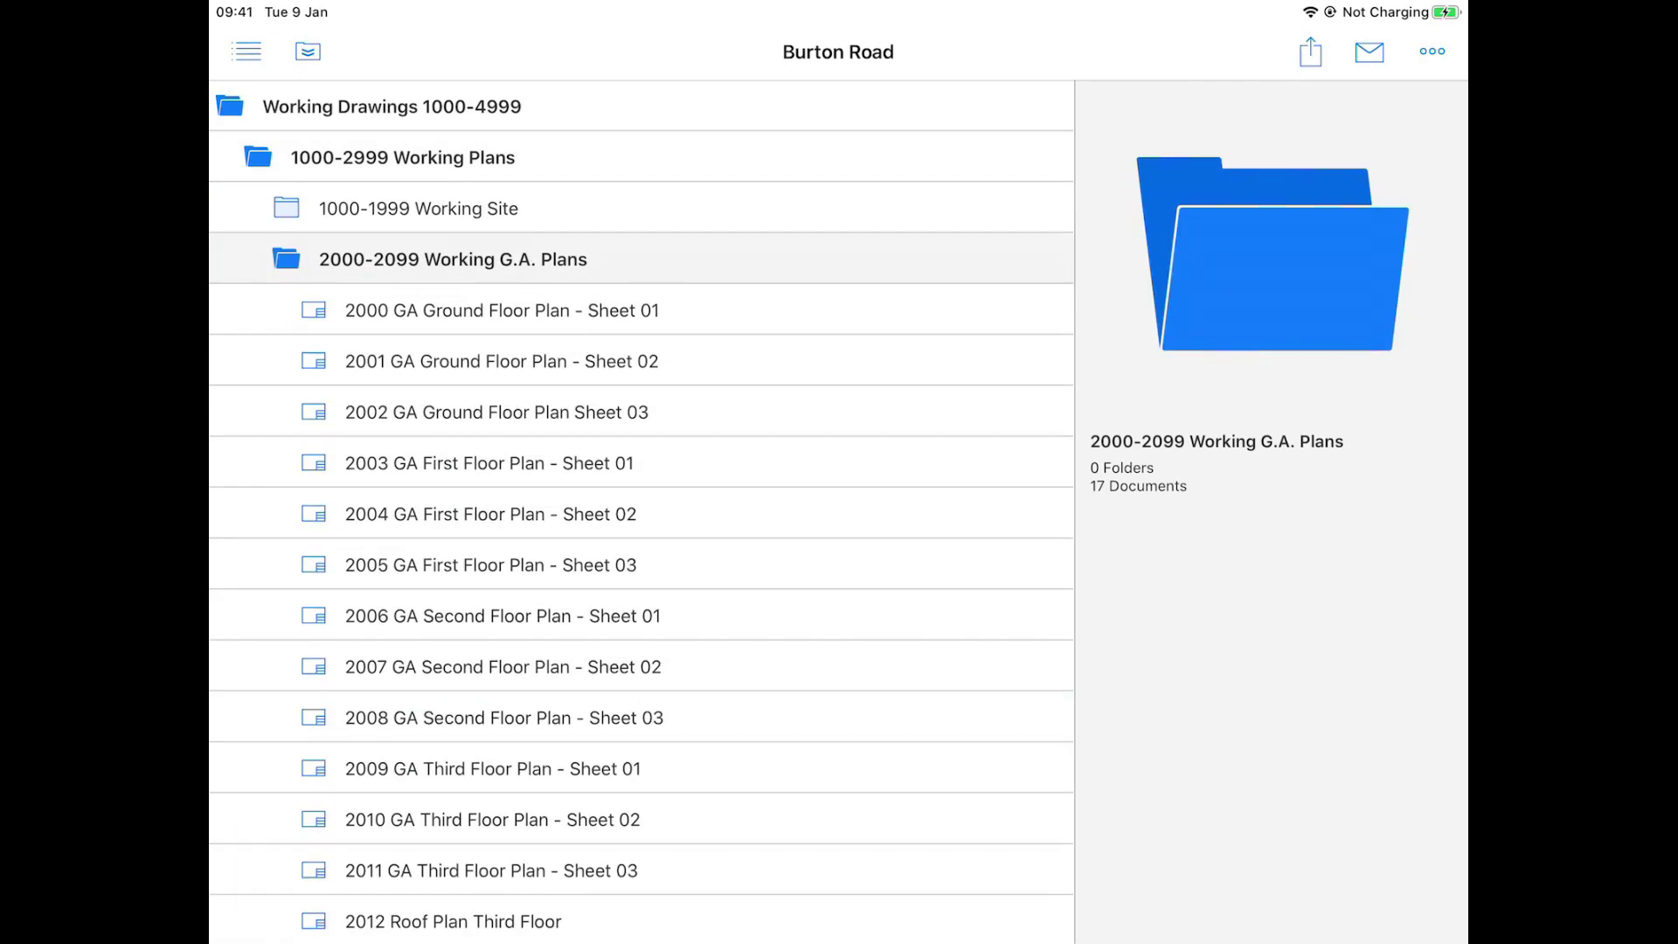
left_click(507, 310)
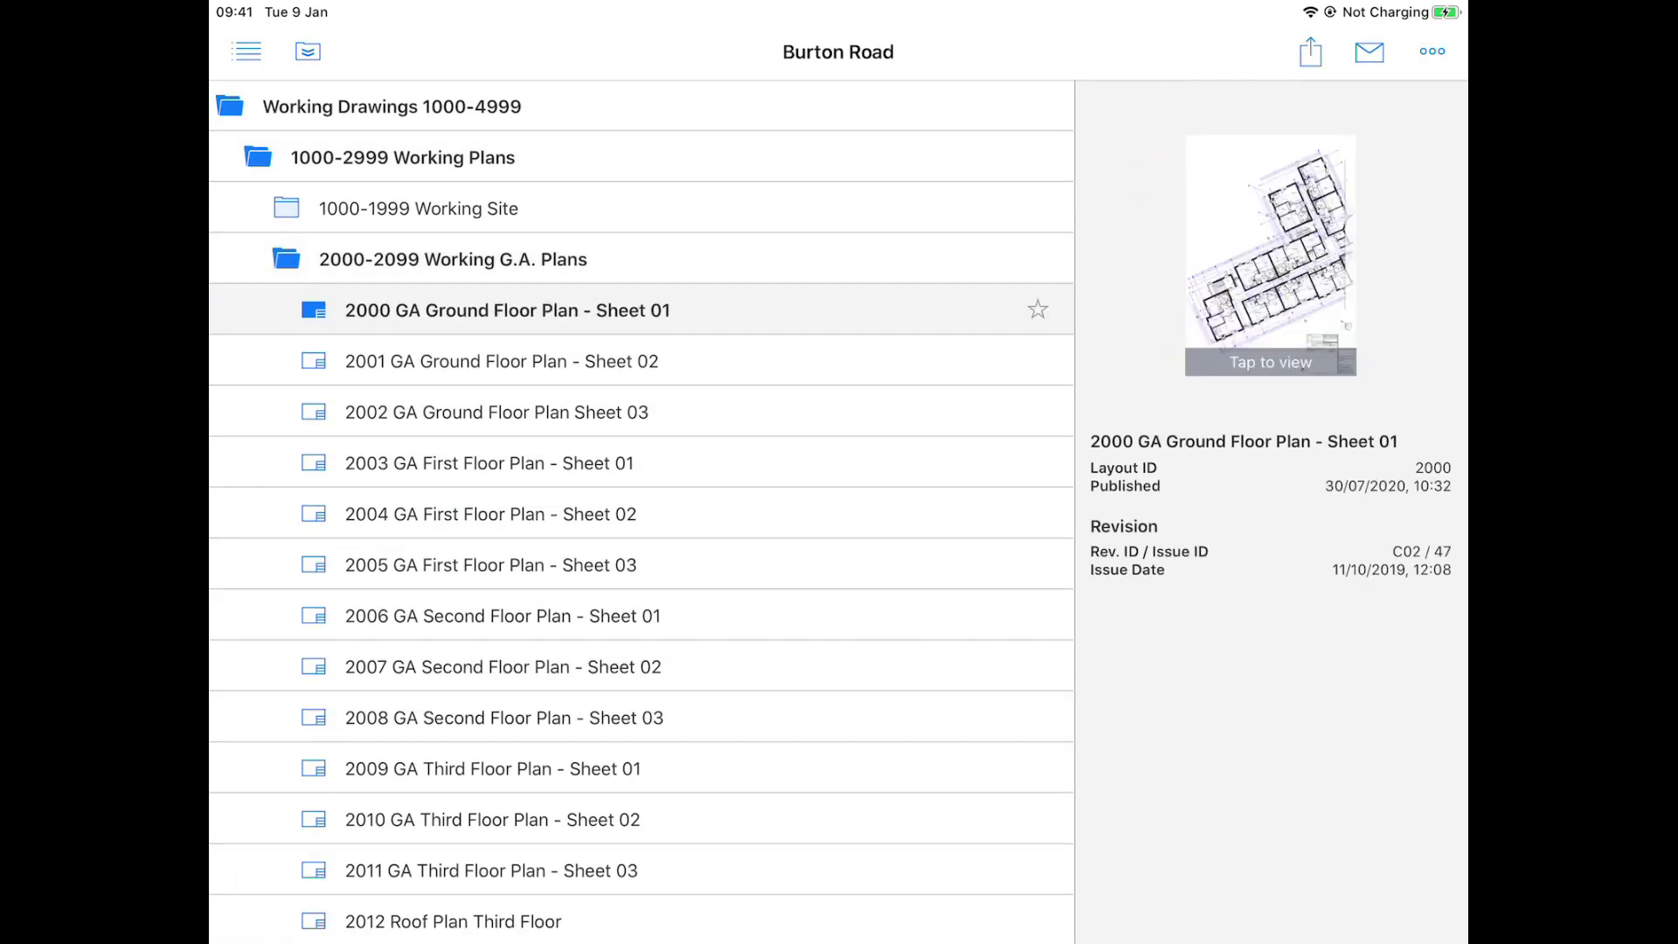
left_click(501, 361)
left_click(502, 412)
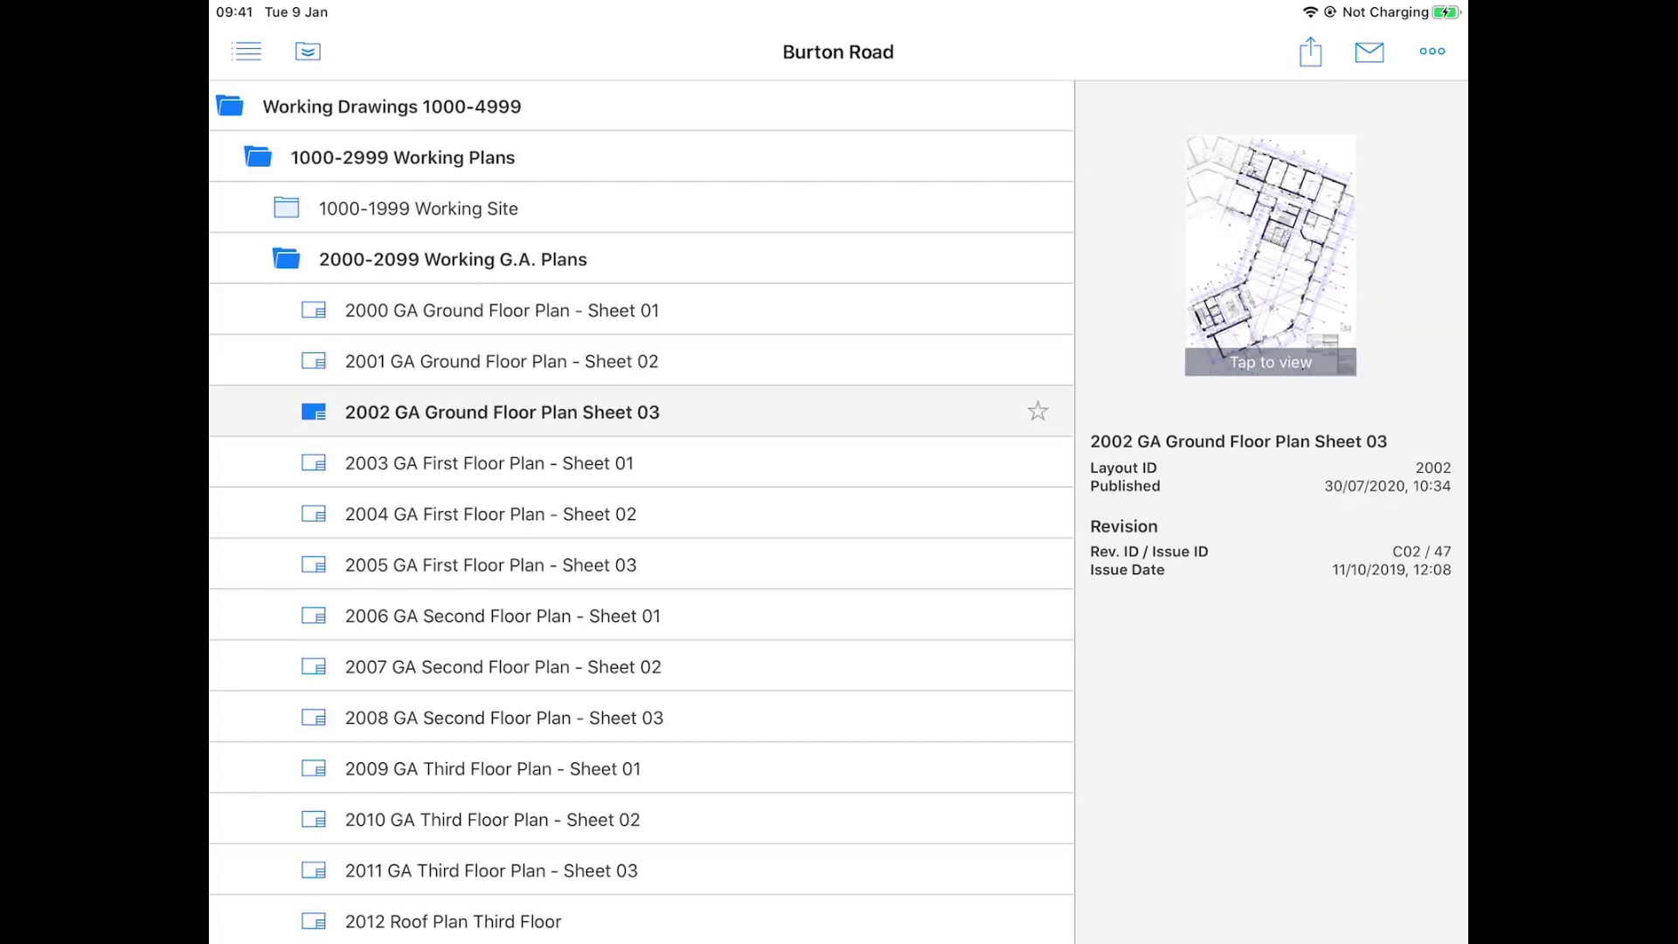
left_click(230, 105)
left_click(230, 105)
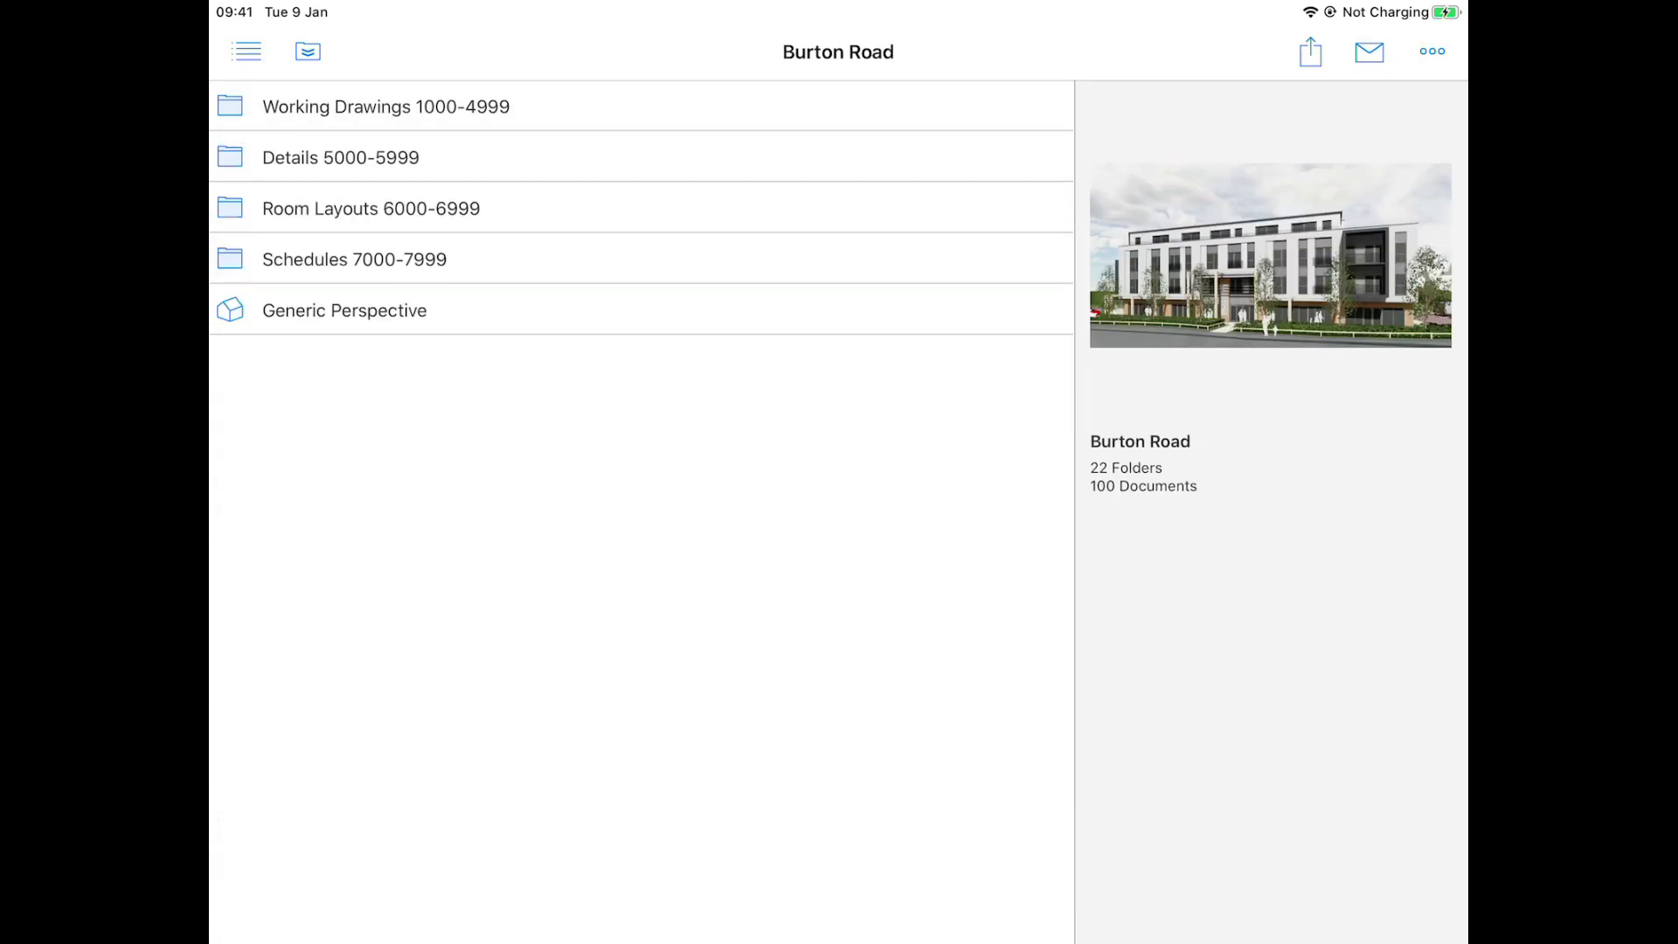
- Open the Generic Perspective model in BIMx and start a new message addressed to both teammates
left_click(344, 310)
left_click(1271, 253)
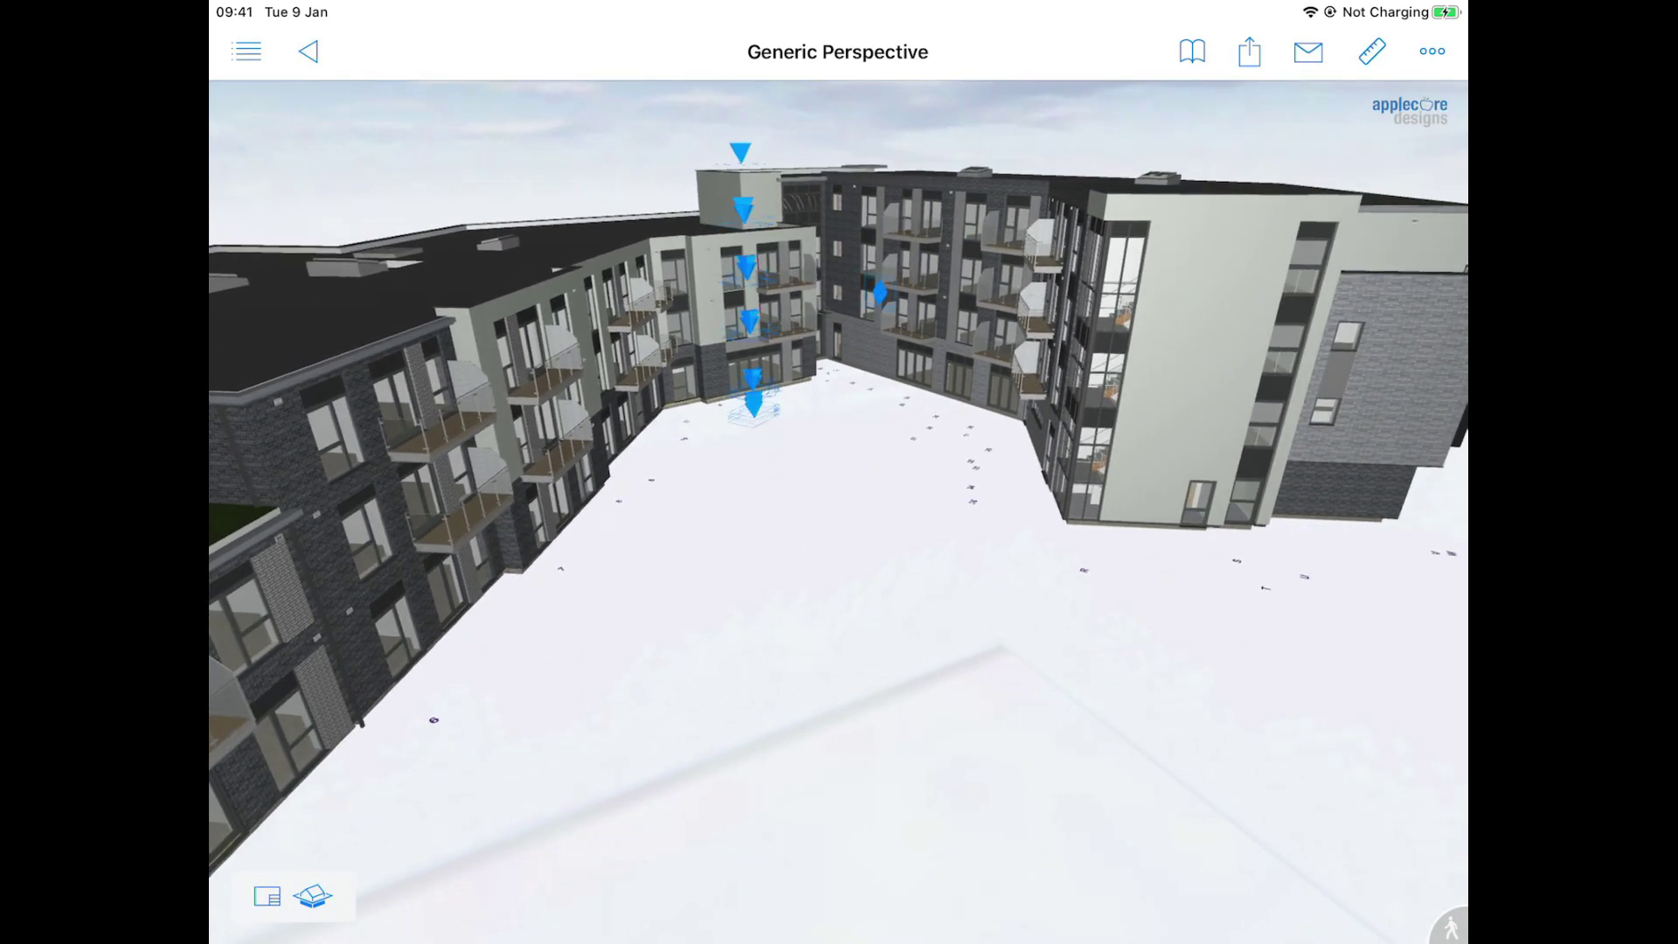
left_click(1309, 52)
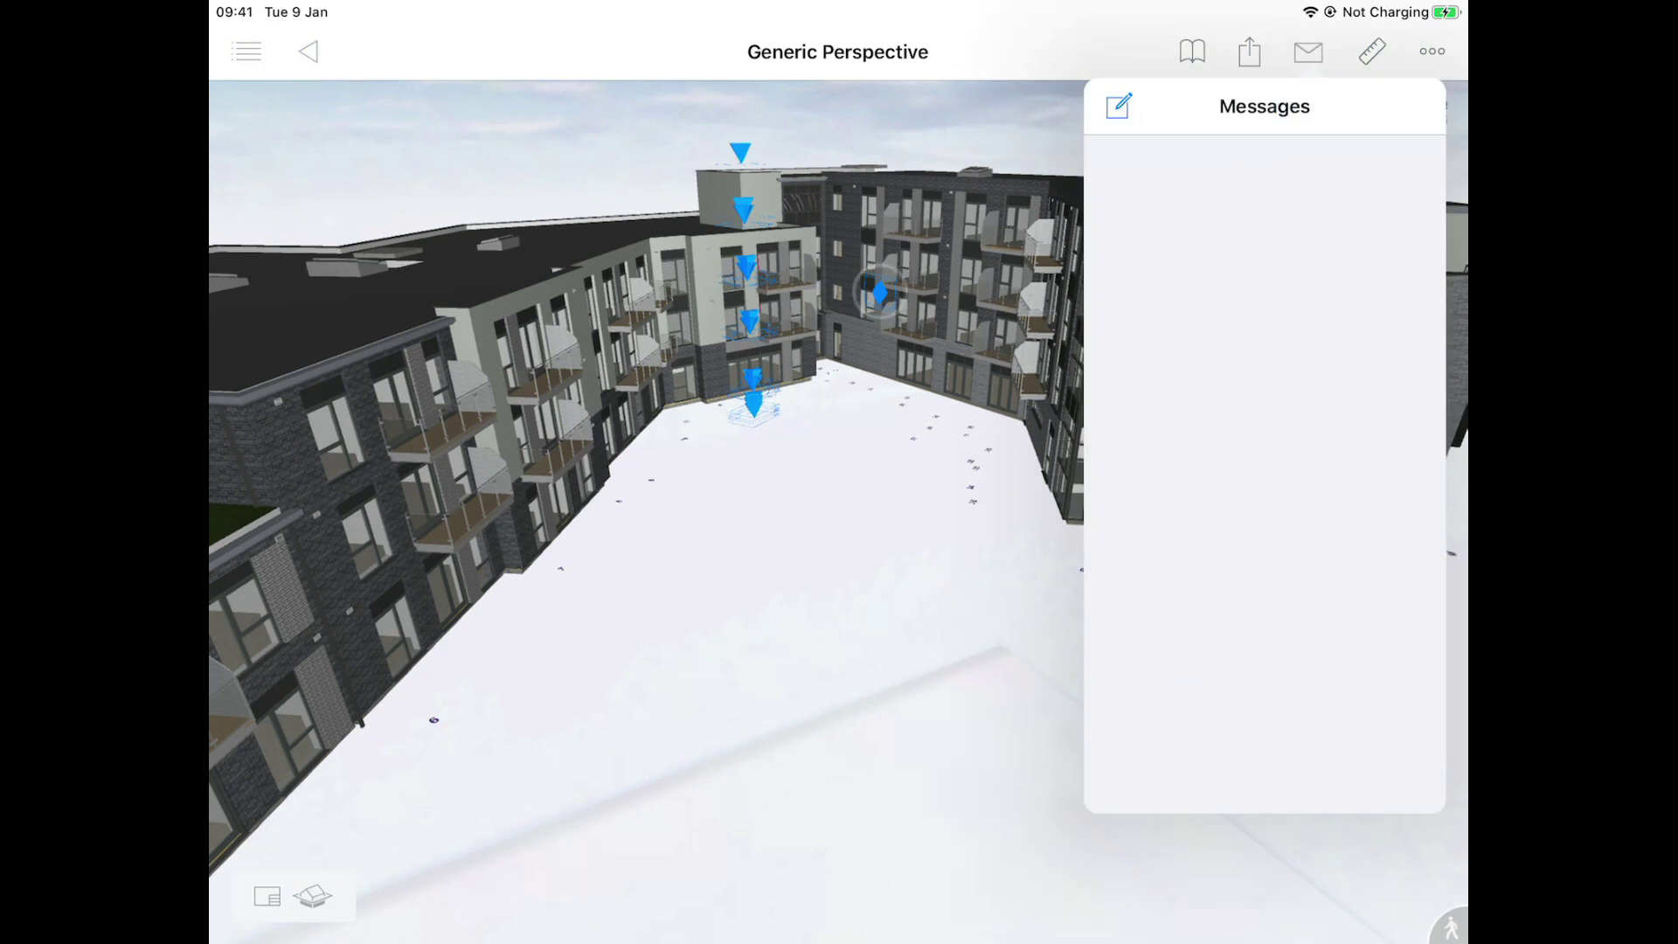
left_click(1119, 106)
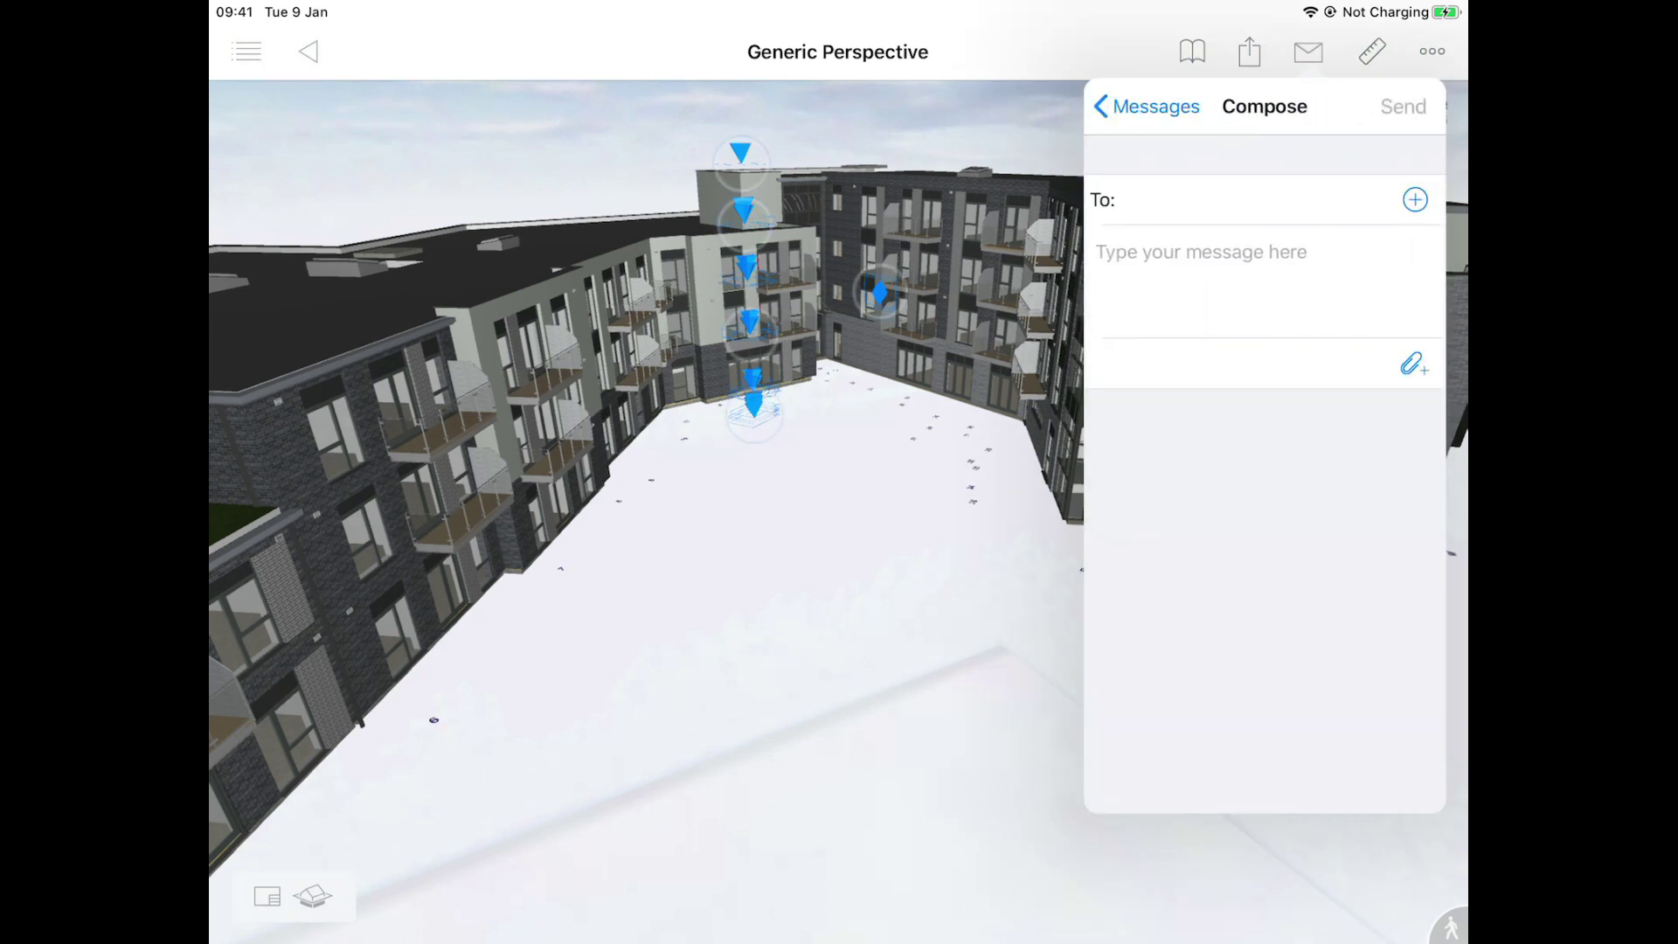
left_click(1415, 199)
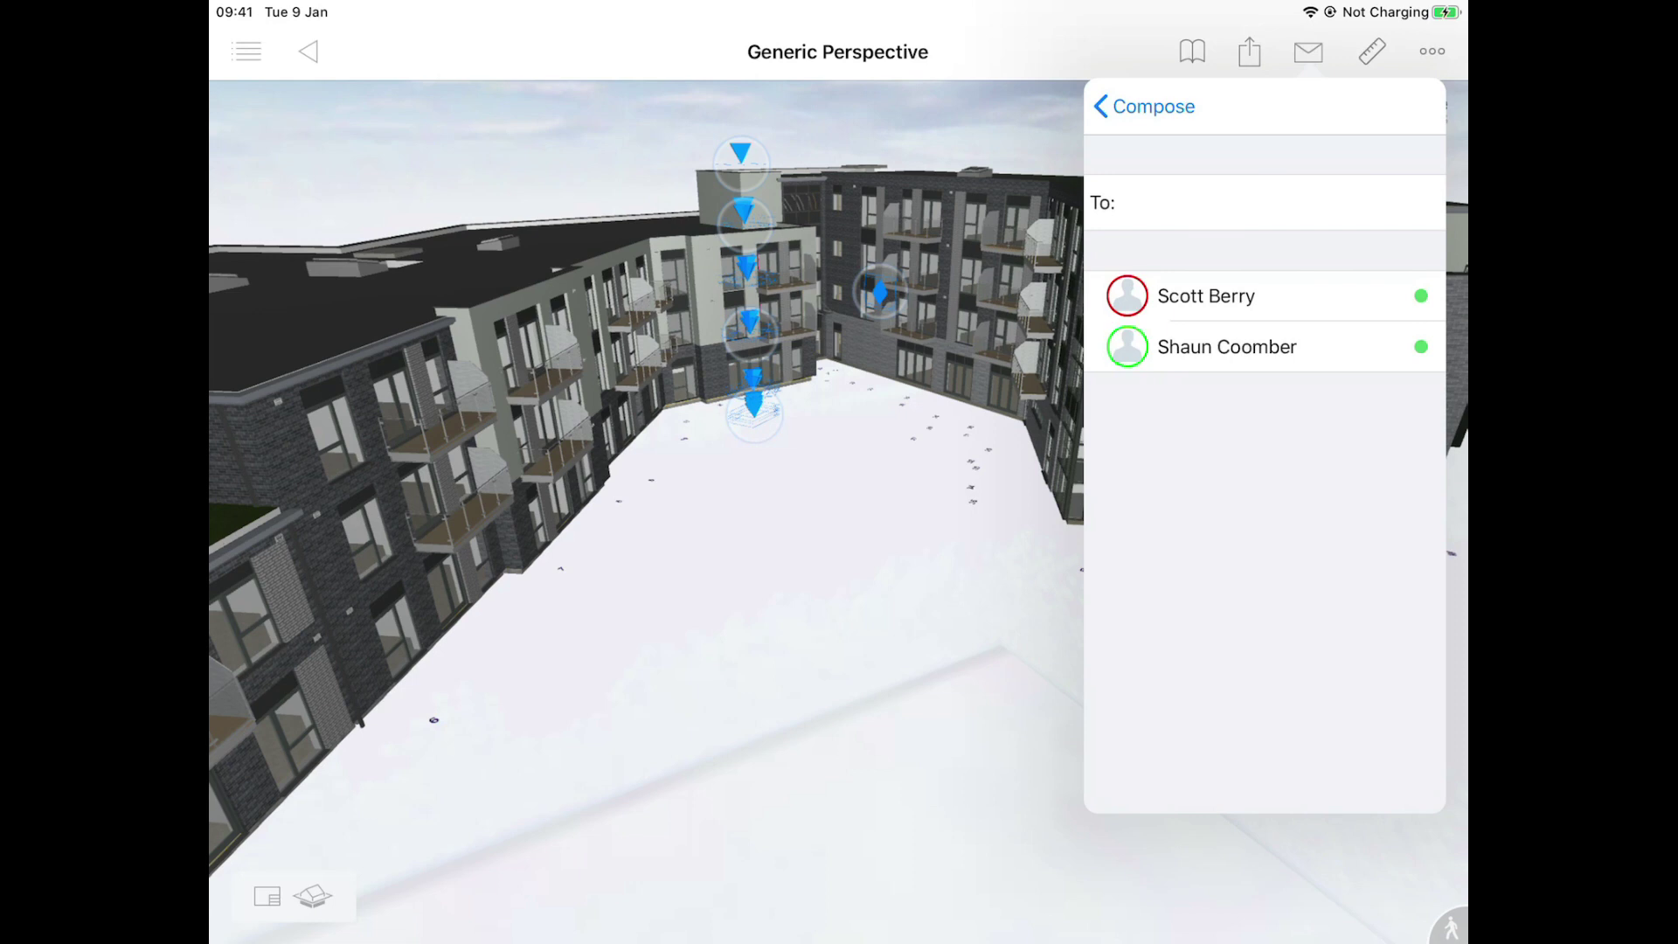
left_click(1207, 295)
left_click(1228, 346)
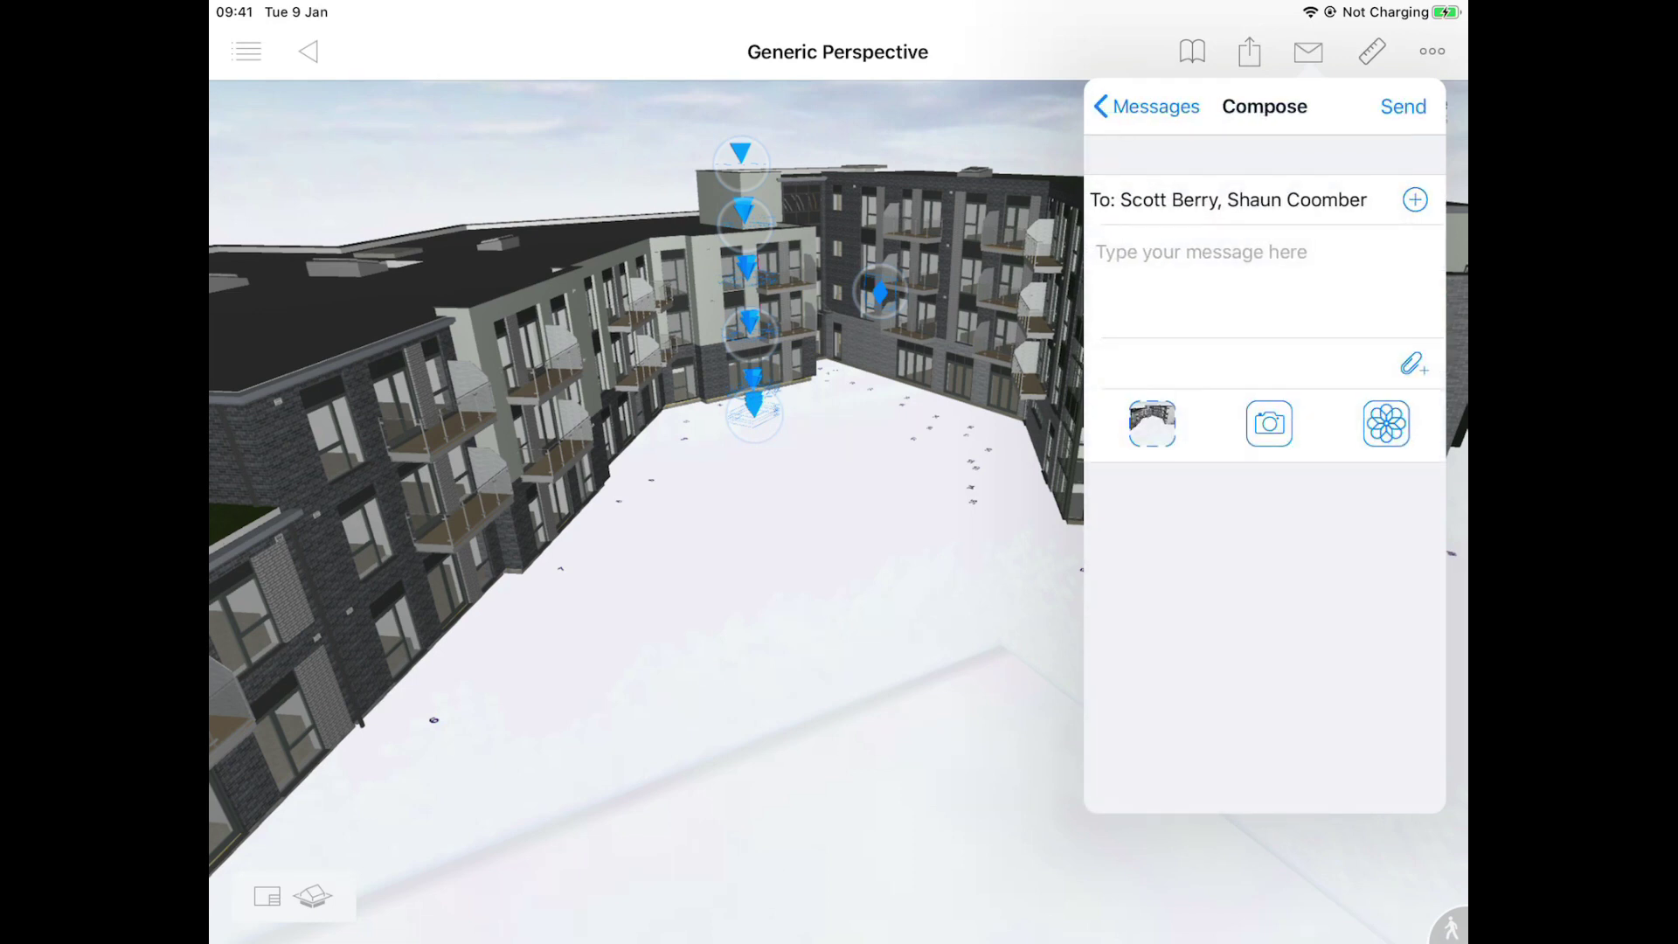
- Attach the current model view to the message, enter "Looks great," as its text and send it
left_click(1152, 423)
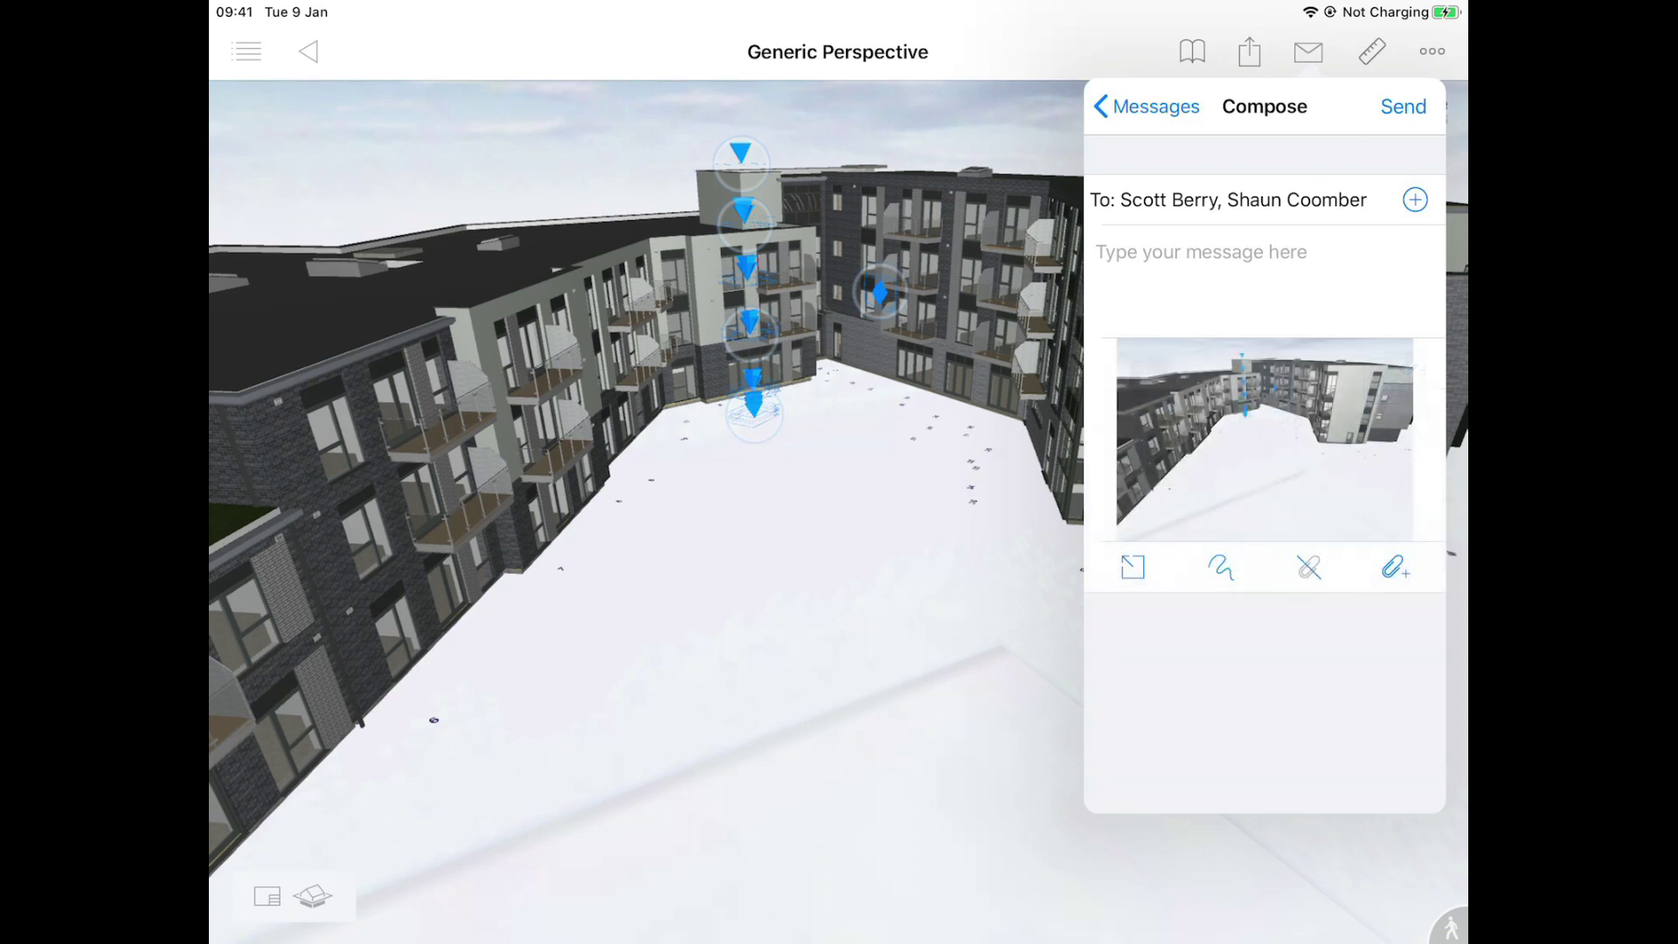
left_click(1201, 262)
type("Look")
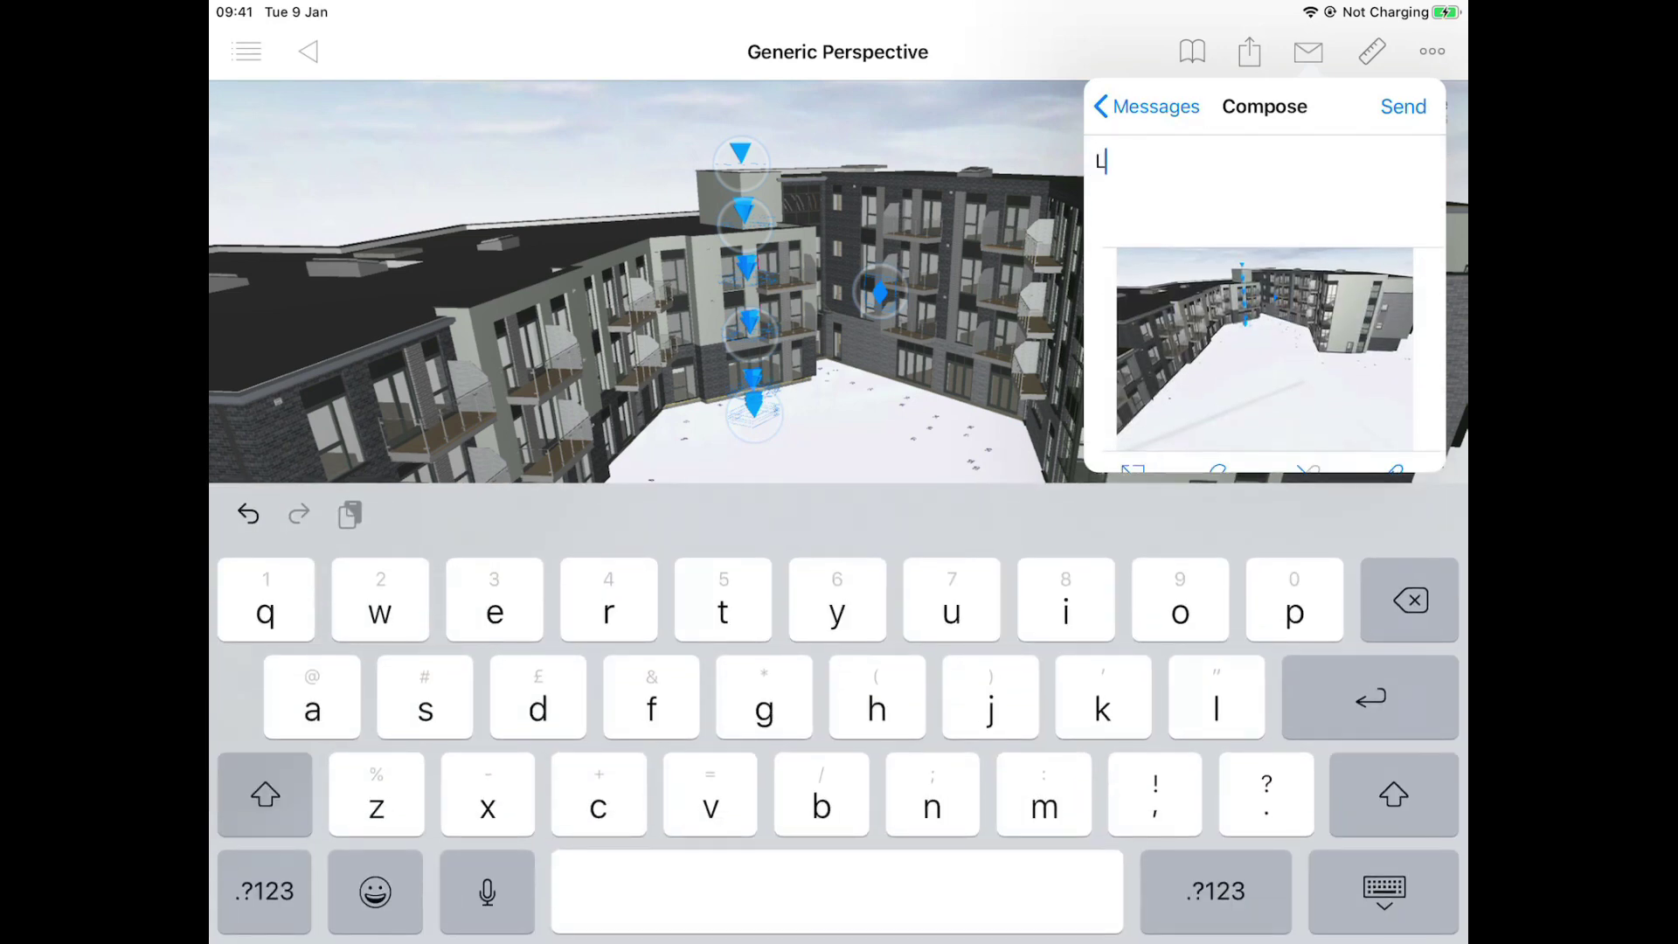
type("s great,")
left_click(1403, 105)
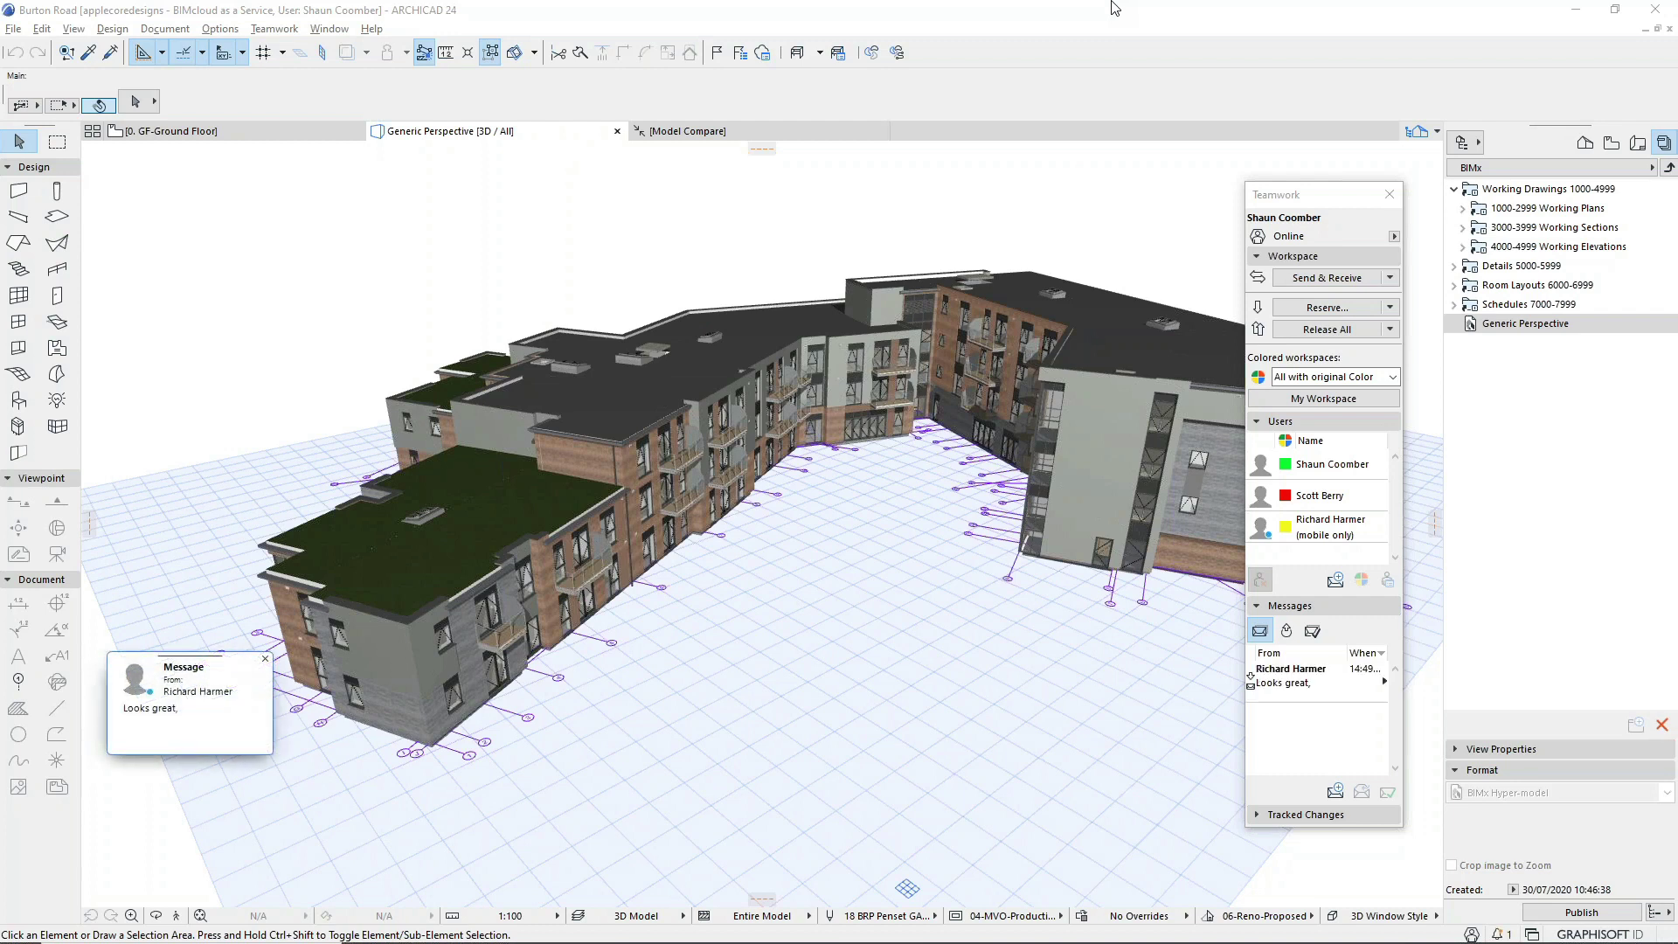
- Switch to ARCHICAD and open the received "Looks great," message from its notification
left_click(1286, 686)
left_click(217, 706)
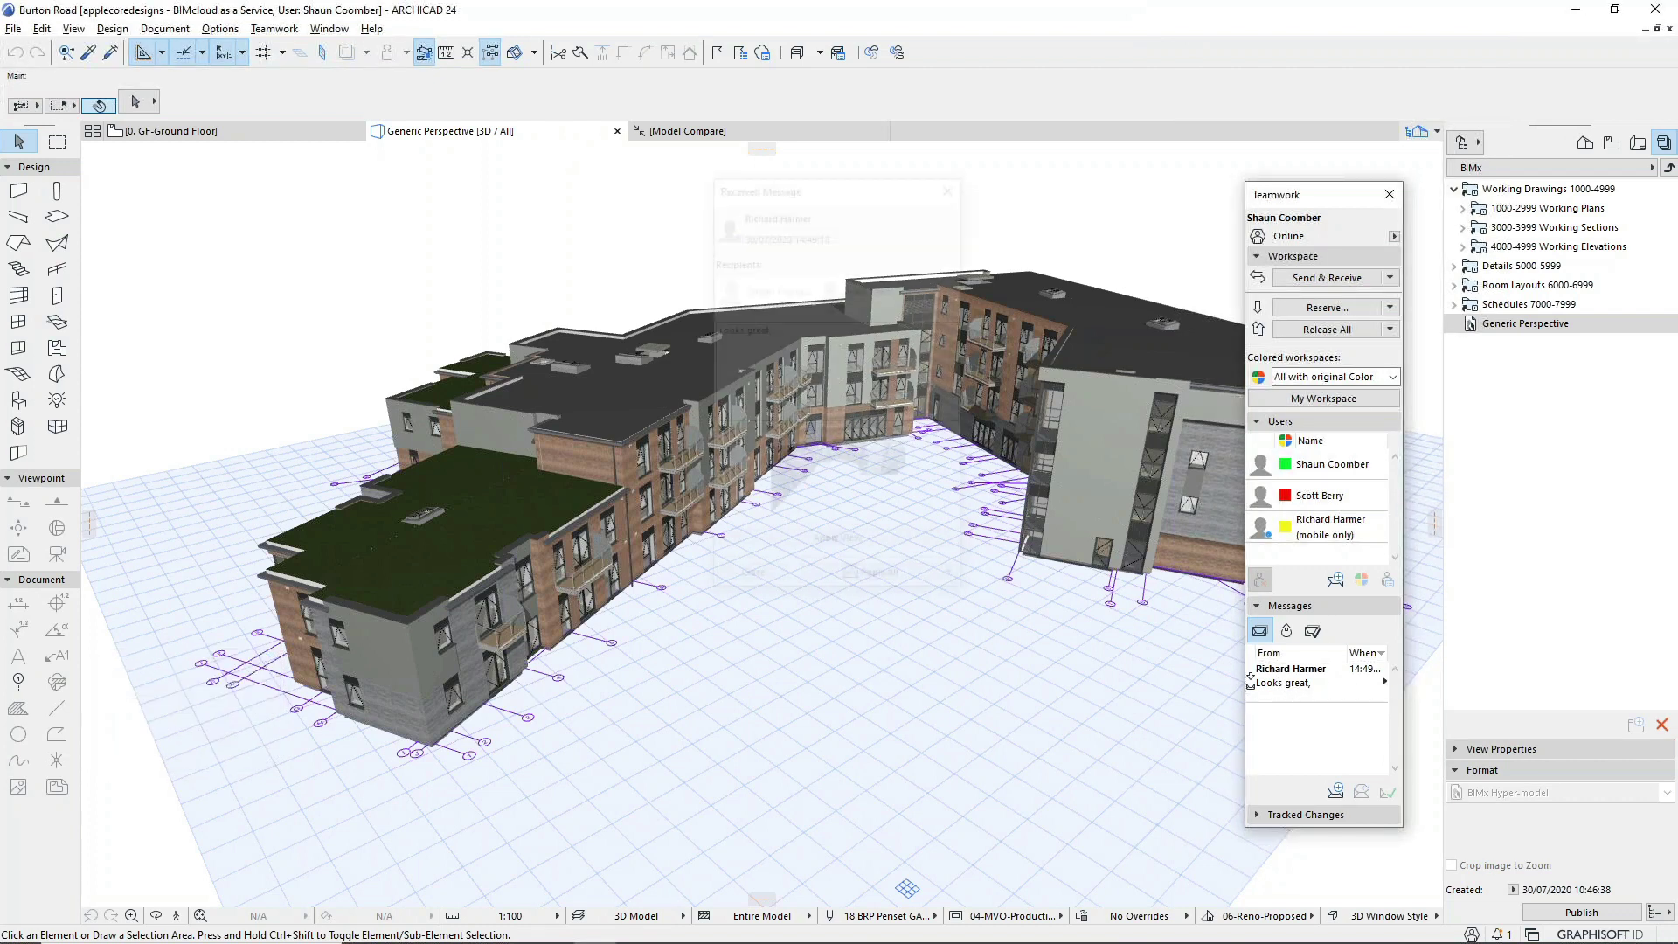